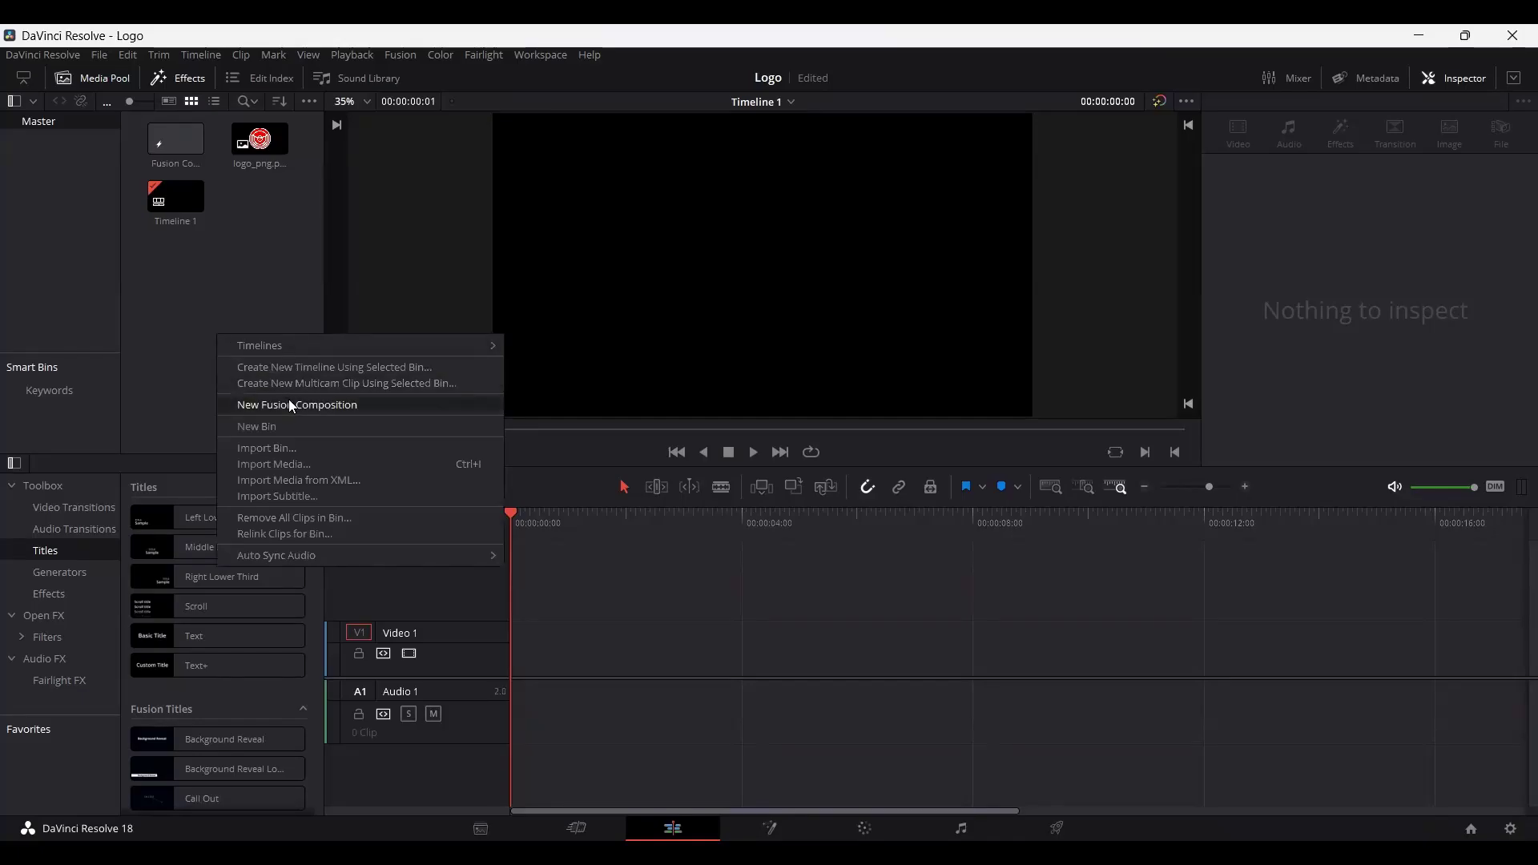
Create a new Fusion composition clip named Logo and open it for node editing.
left_click(290, 405)
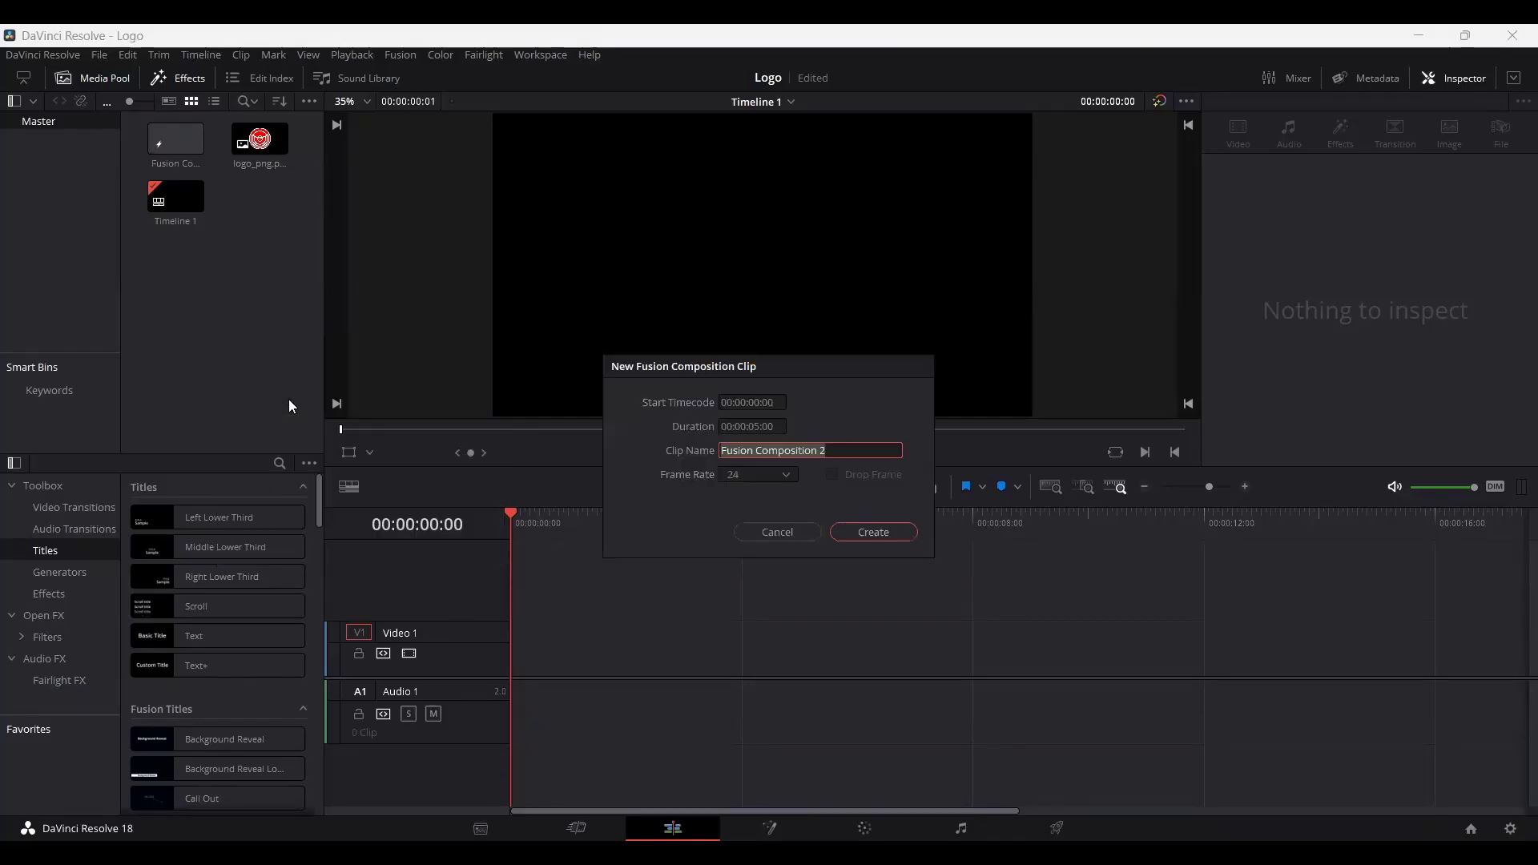
type("Logo")
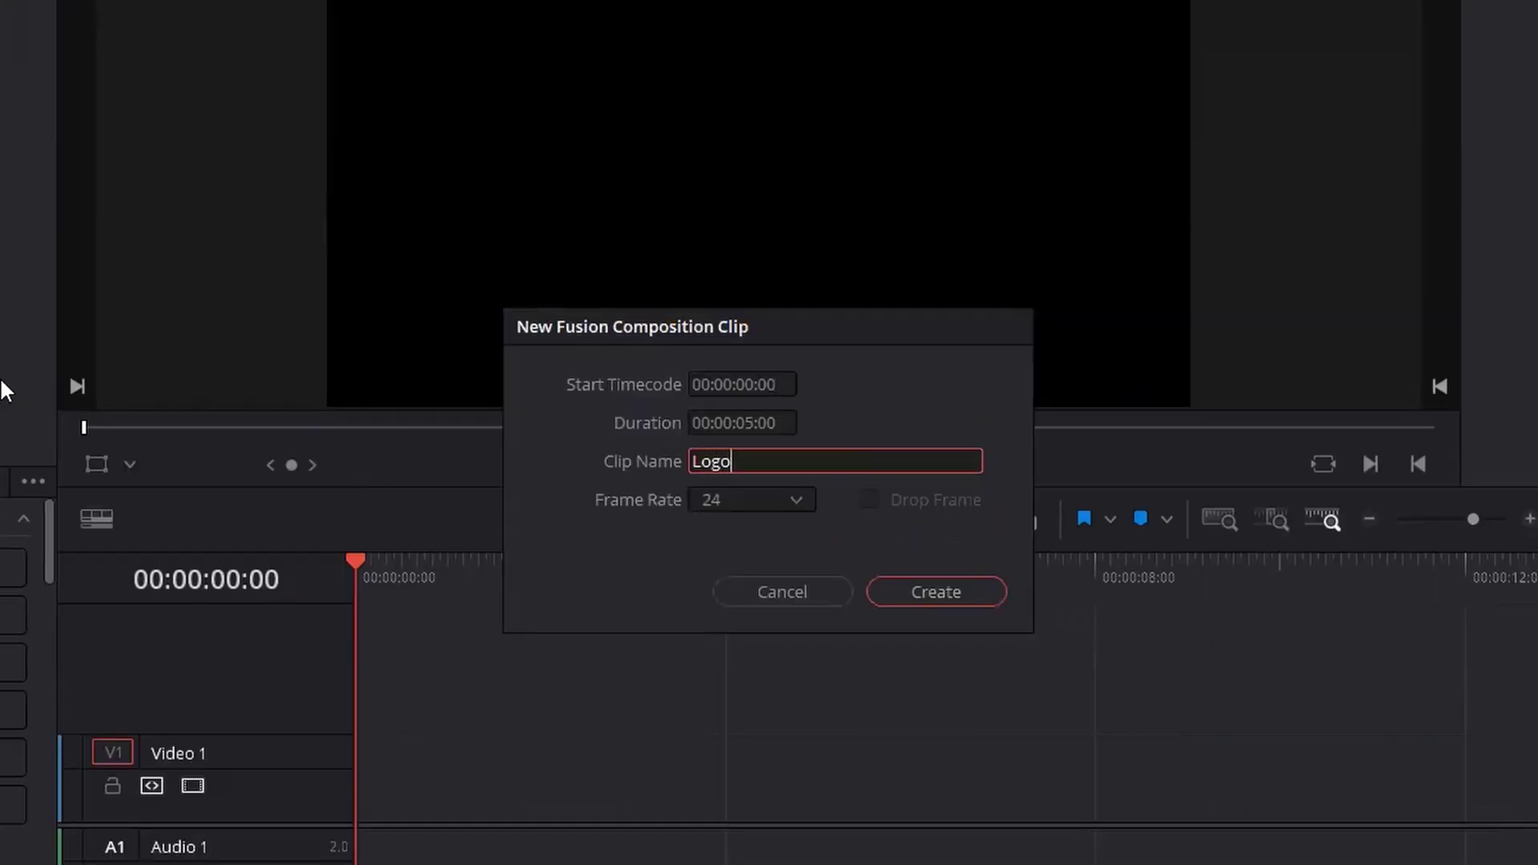
key("Return")
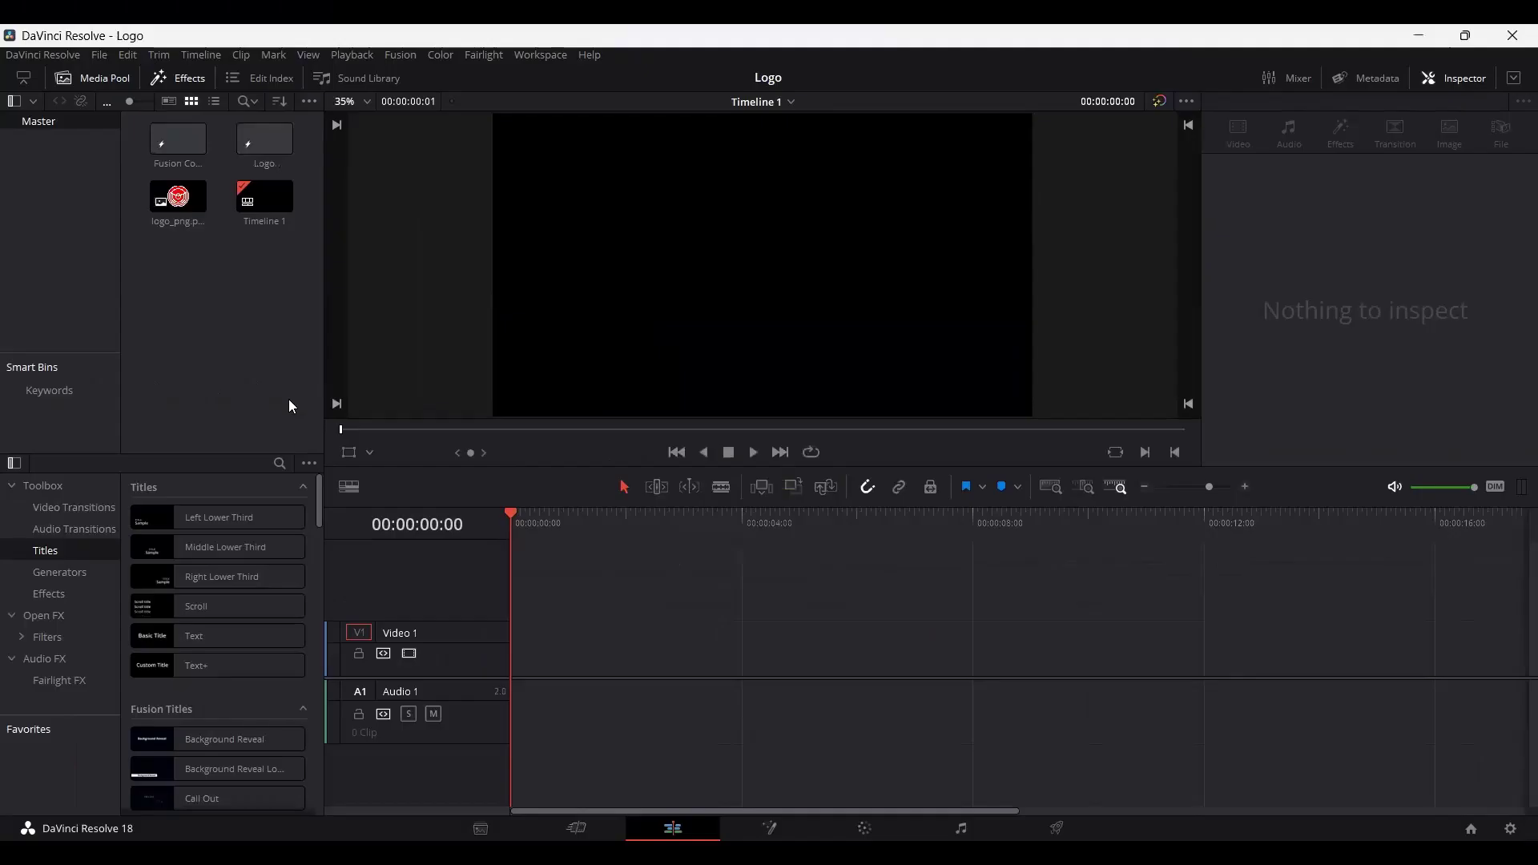
left_click(267, 145)
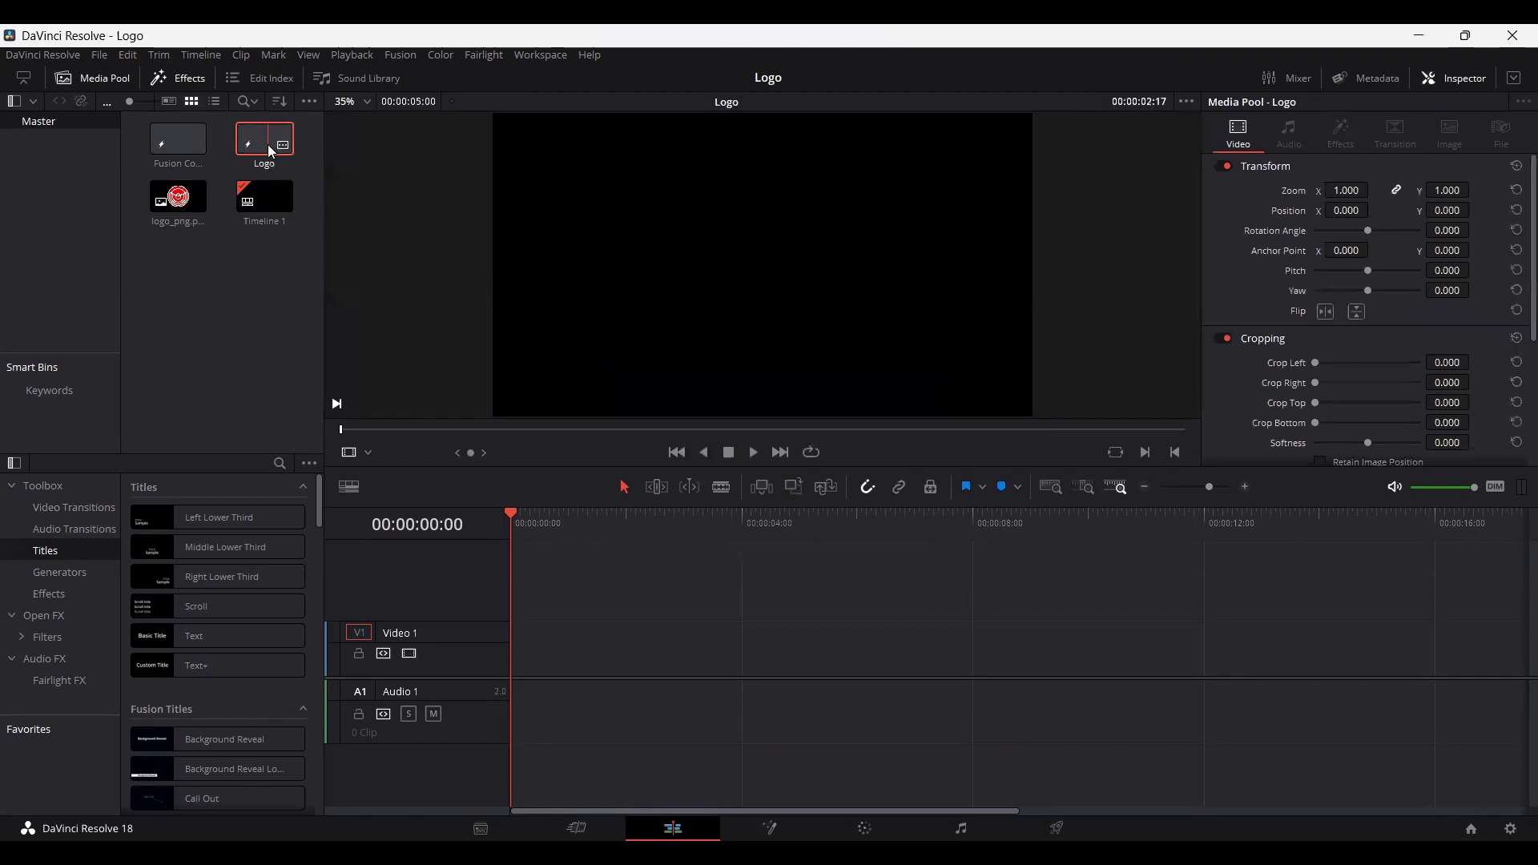
double_click(270, 149)
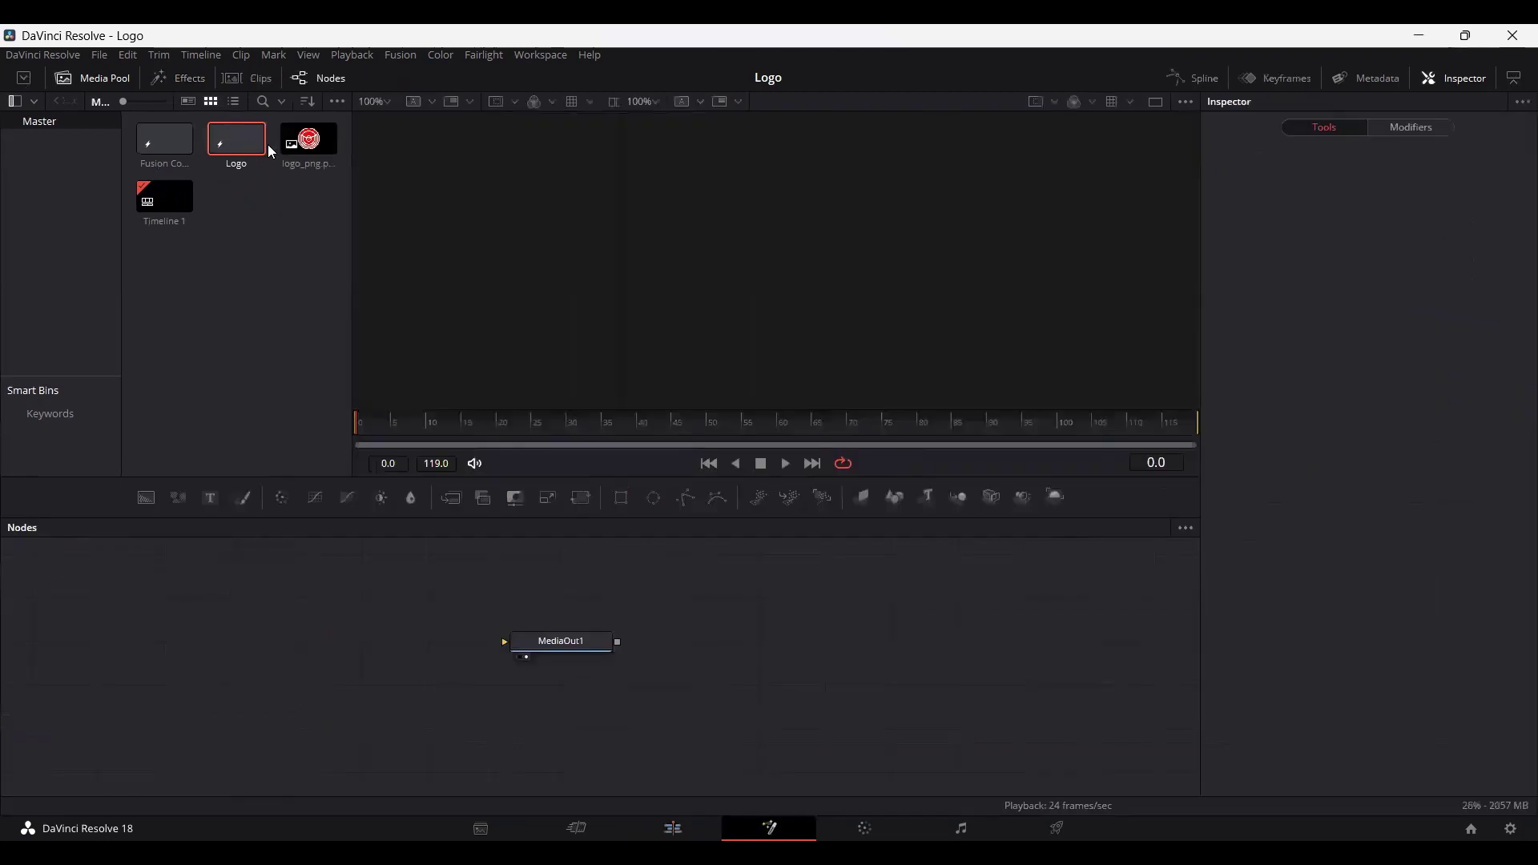
Add a Background node feeding MediaOut1 and set its colour to grey #8b8b8b.
left_click_drag(539, 635, 1001, 681)
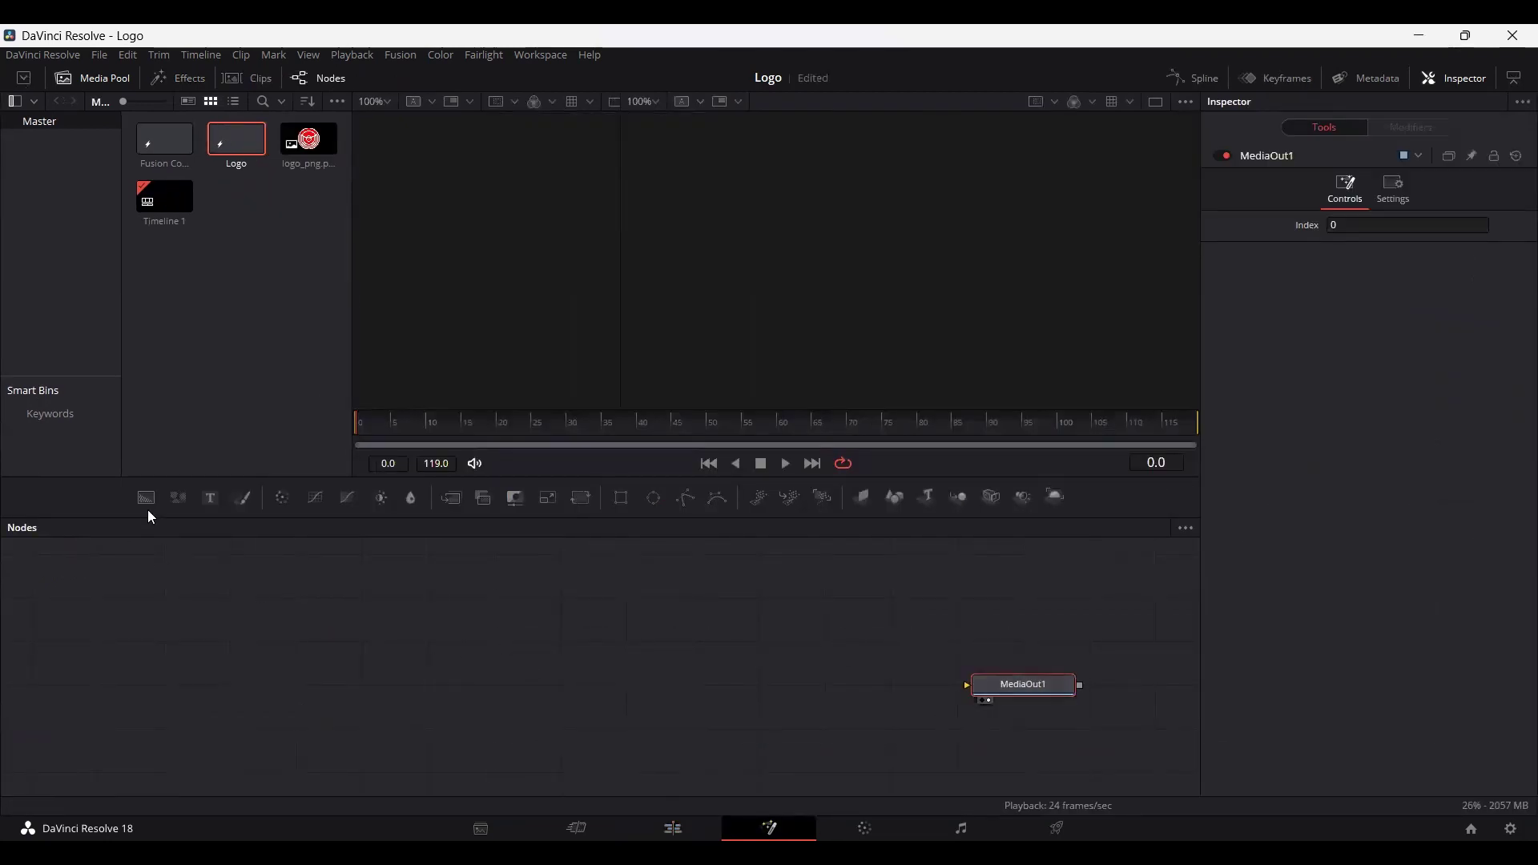
left_click_drag(154, 525, 967, 685)
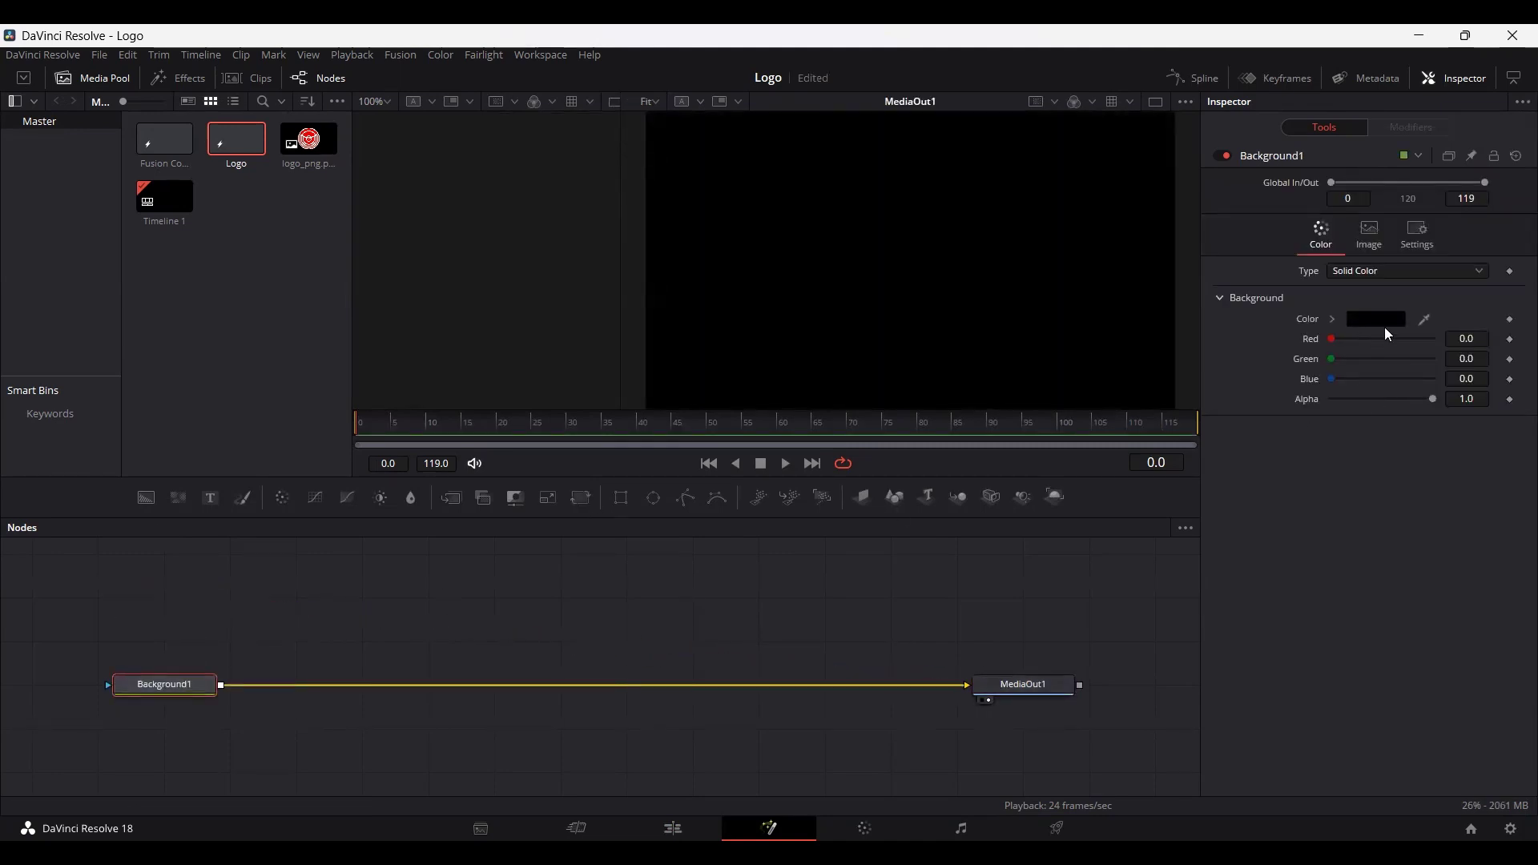
left_click(1375, 319)
left_click_drag(956, 407, 949, 392)
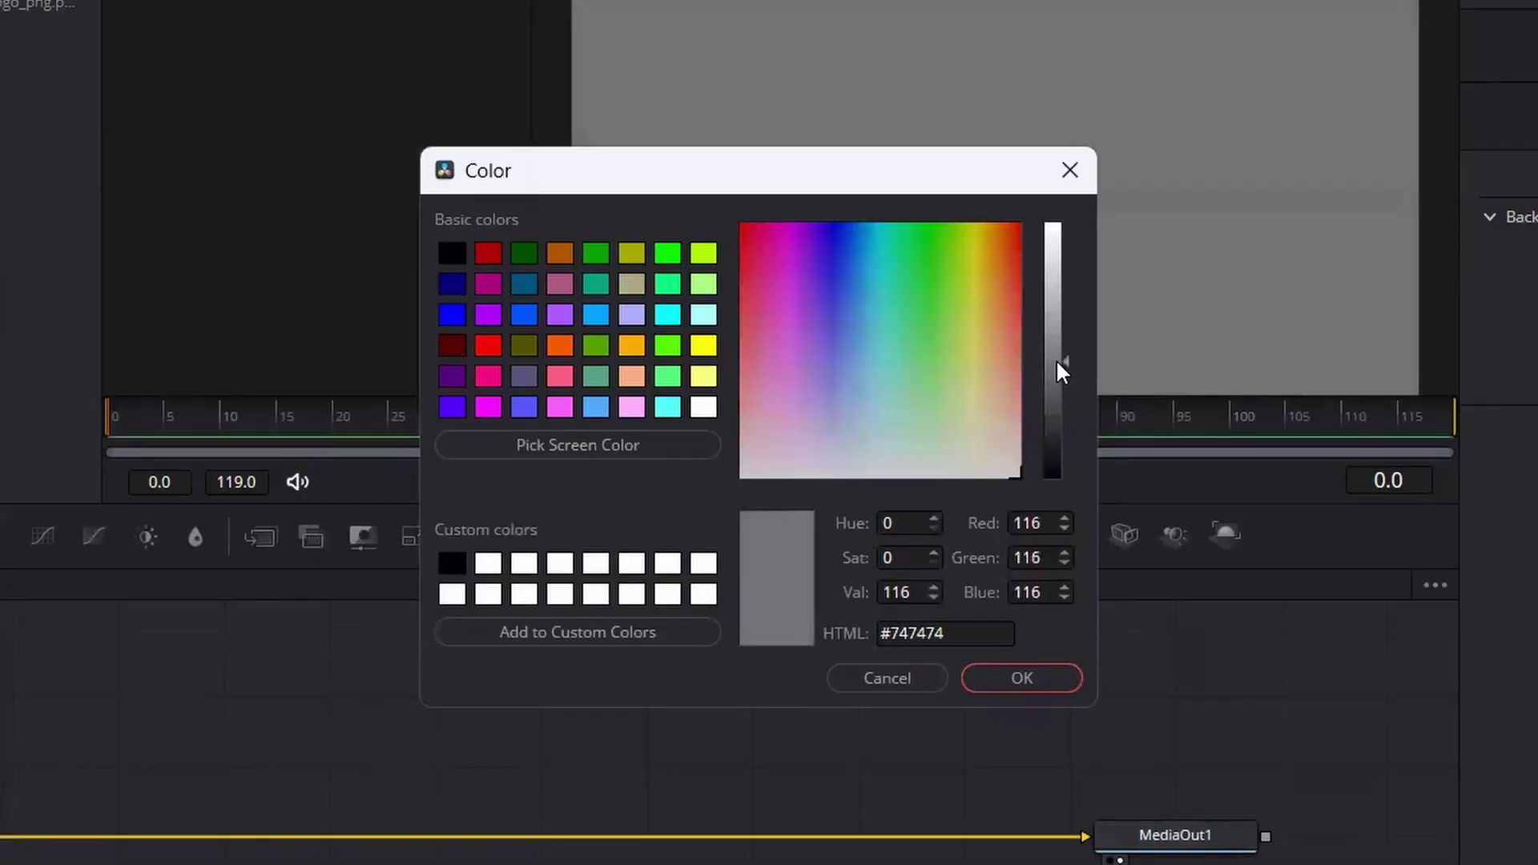
left_click_drag(1062, 371, 1063, 342)
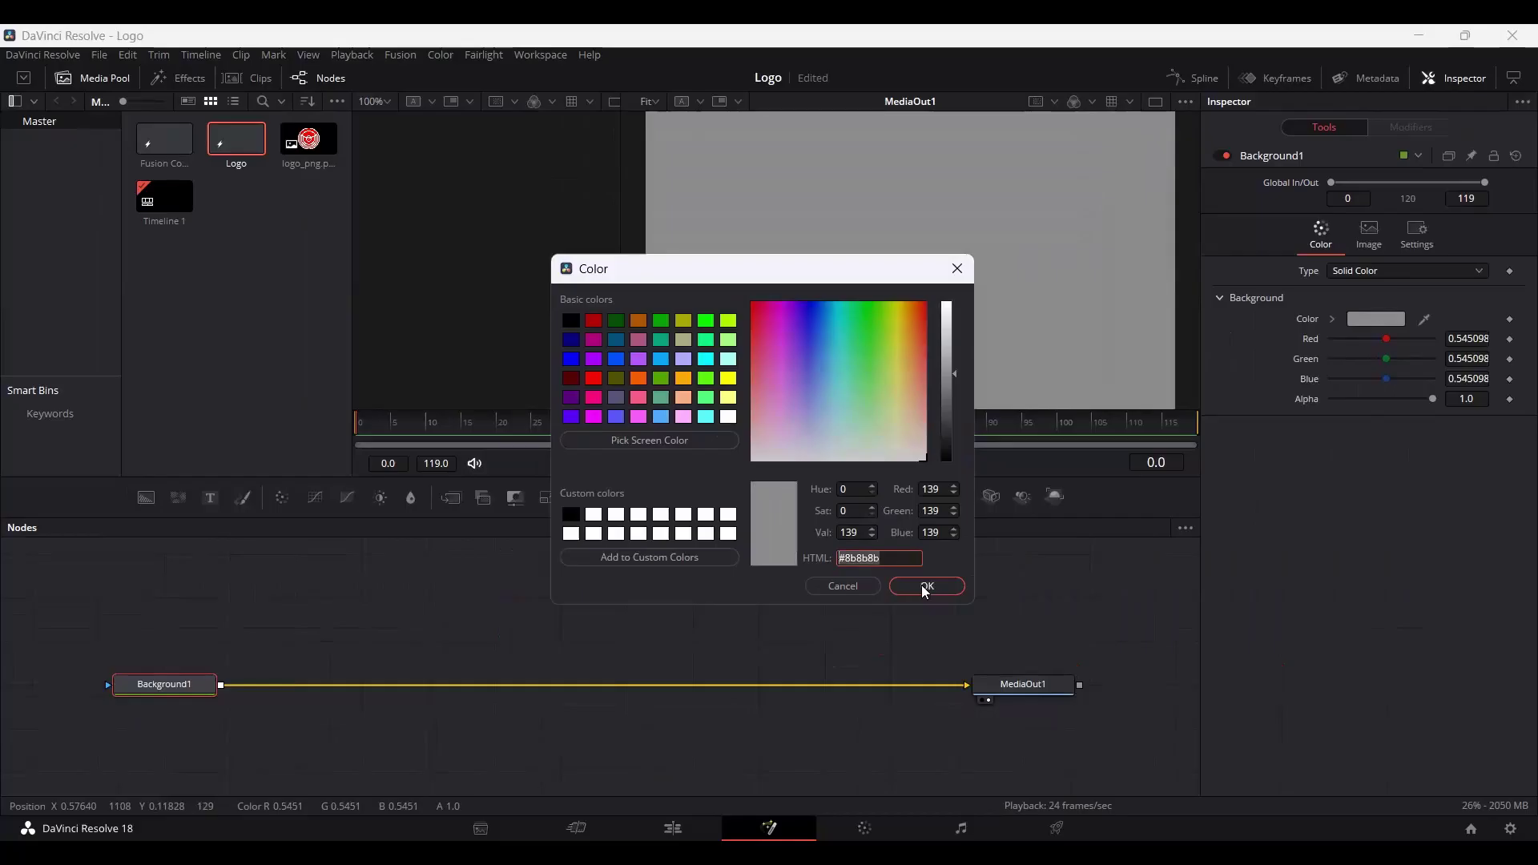
left_click(1003, 677)
Shift the Background1 and MediaOut1 nodes down and merge the logo_png.png image over the grey background.
left_click_drag(403, 668, 1031, 751)
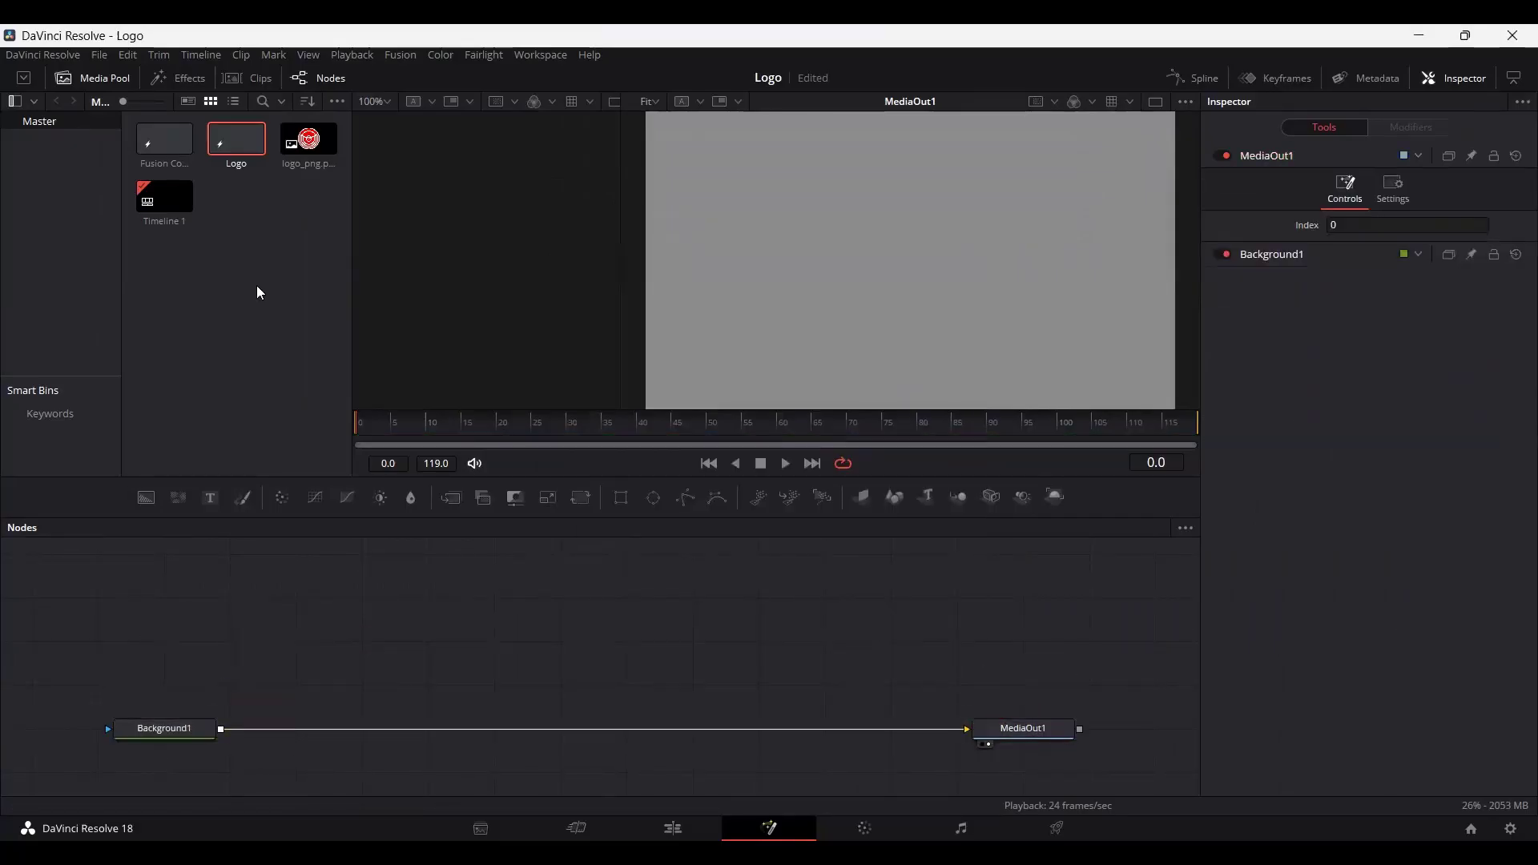
left_click(307, 147)
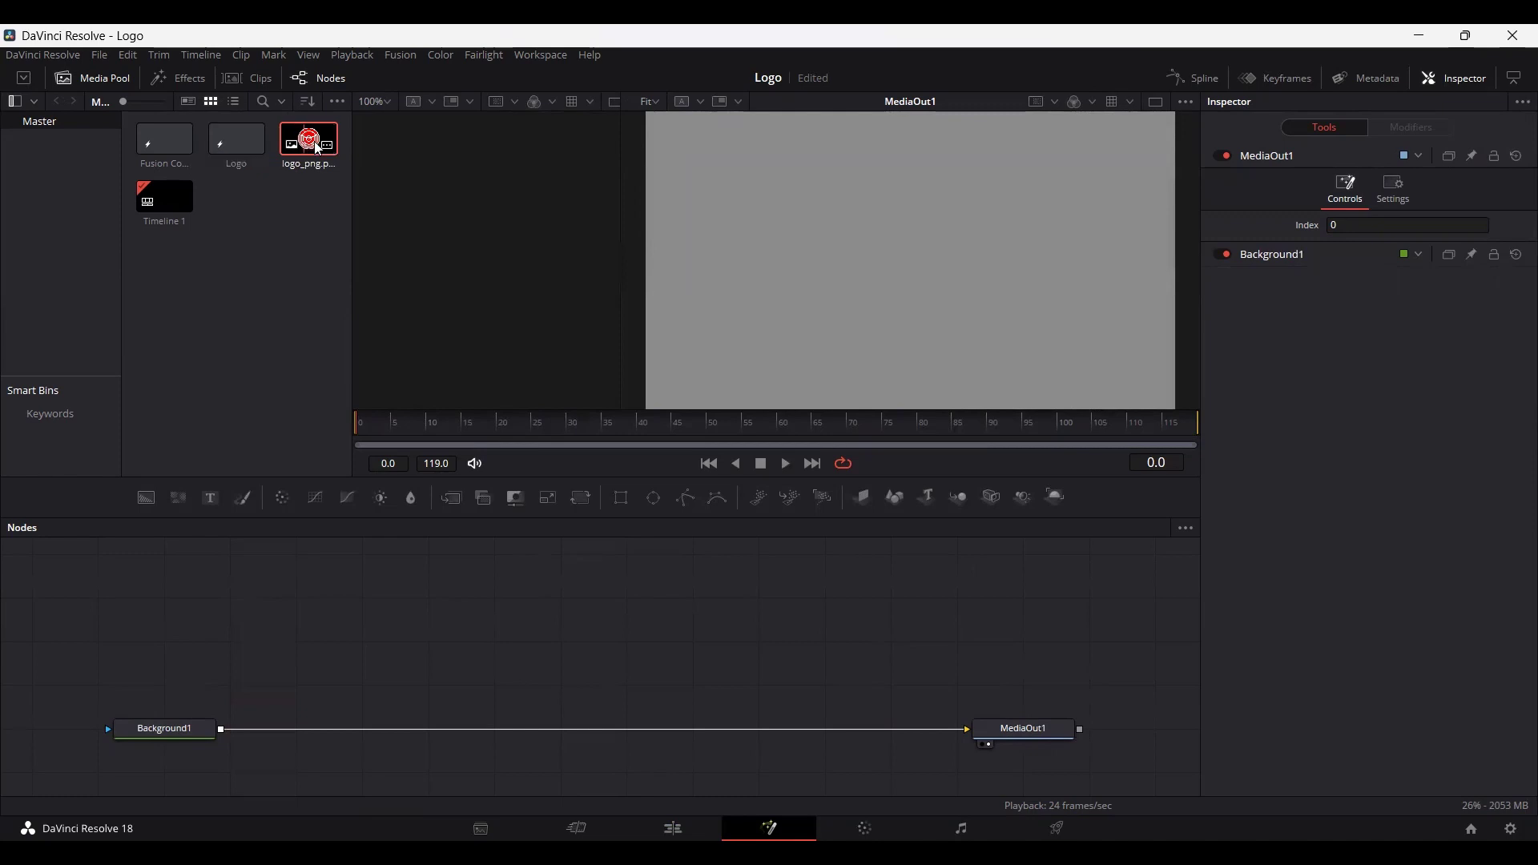
left_click(285, 663)
left_click_drag(309, 149, 218, 737)
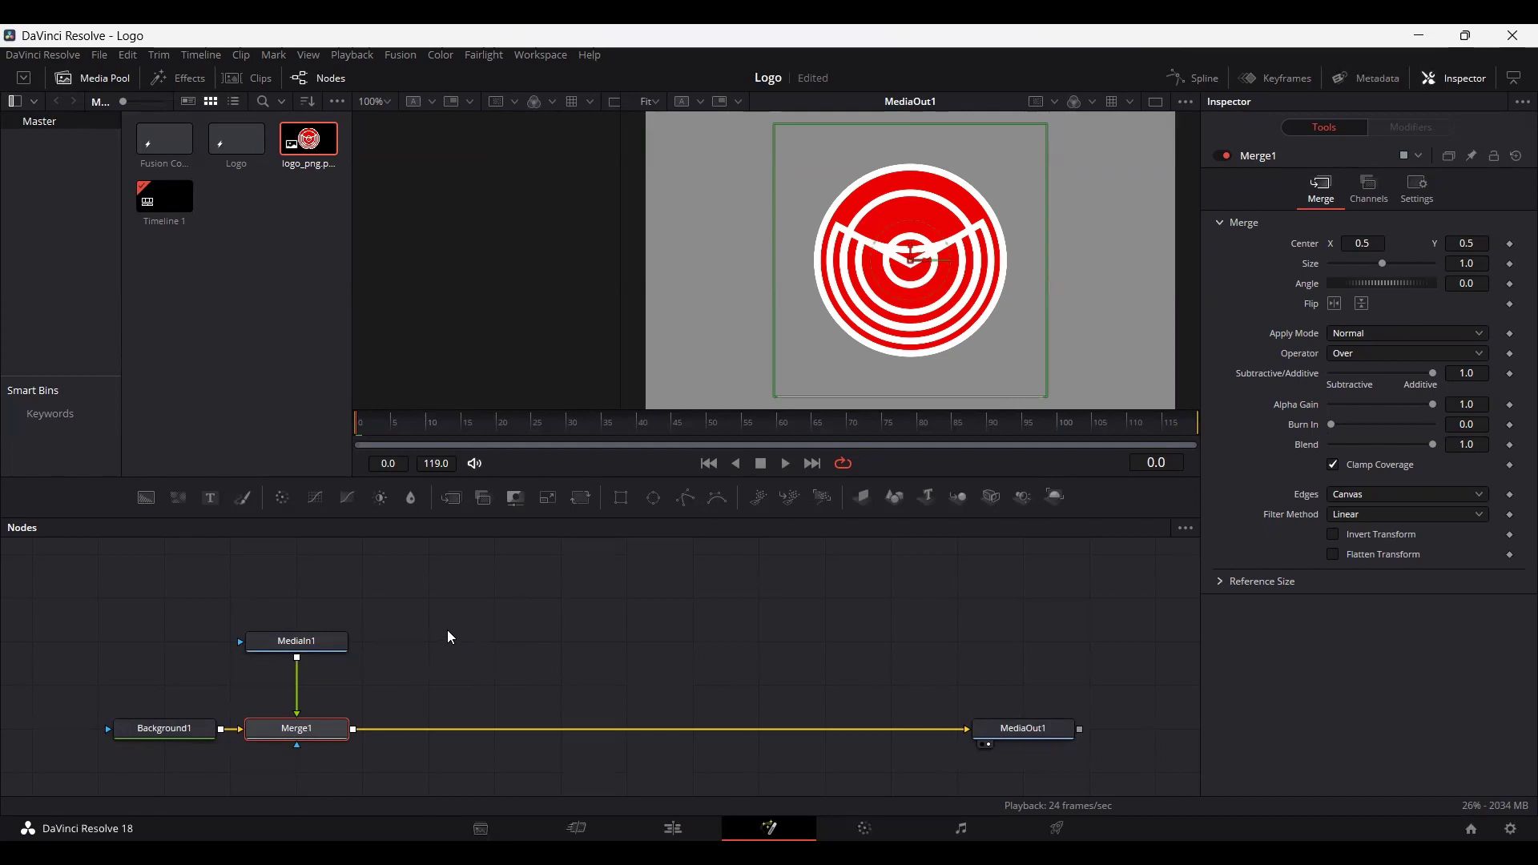
Duplicate the MediaIn1 and Merge1 nodes together and insert the copies after Merge1.
left_click_drag(274, 603, 330, 772)
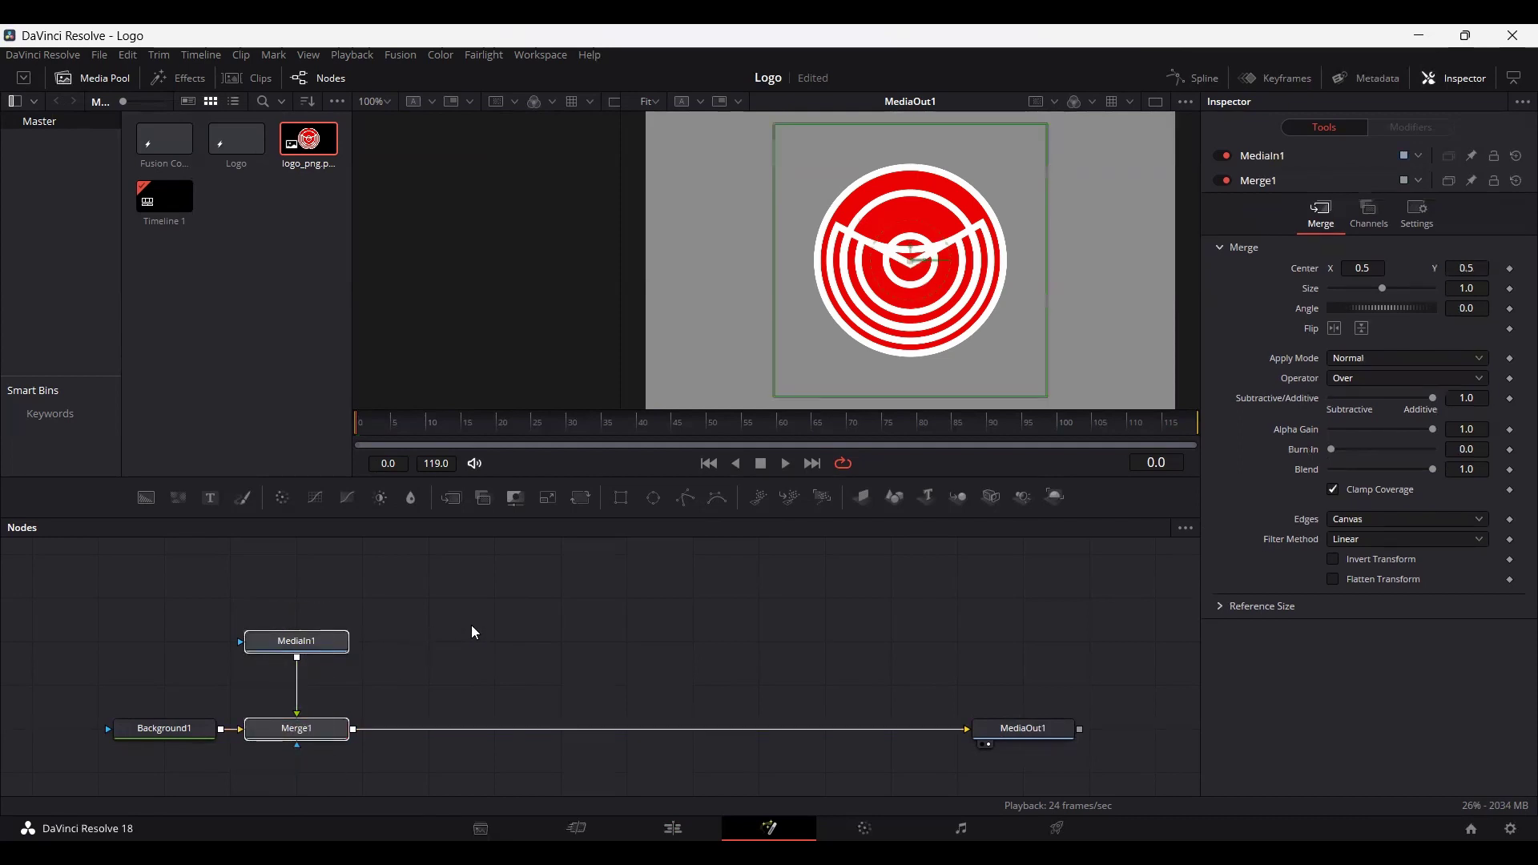
key("ctrl+c")
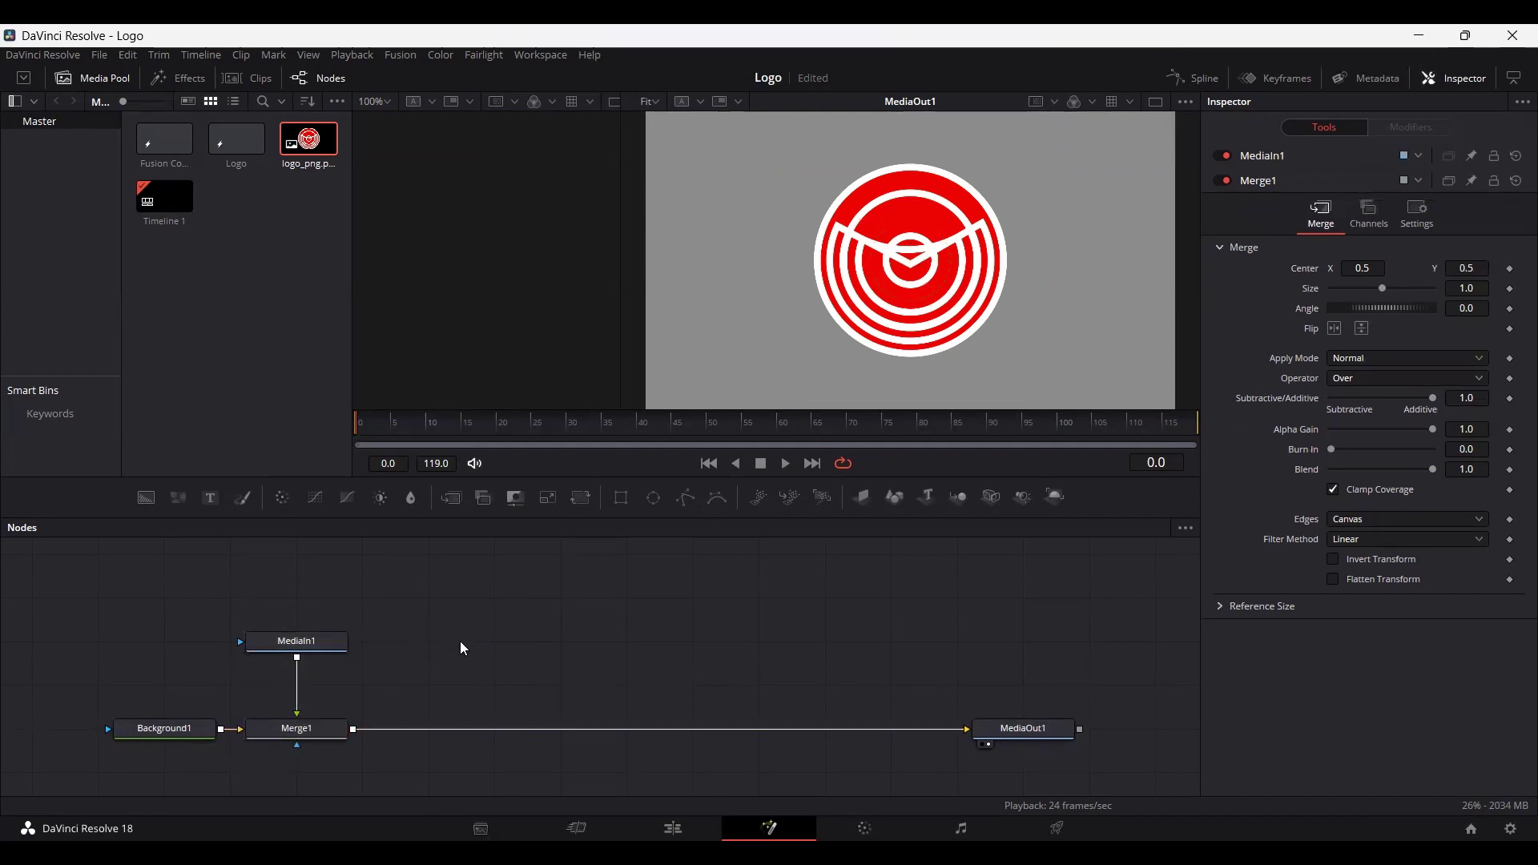
key("ctrl+v")
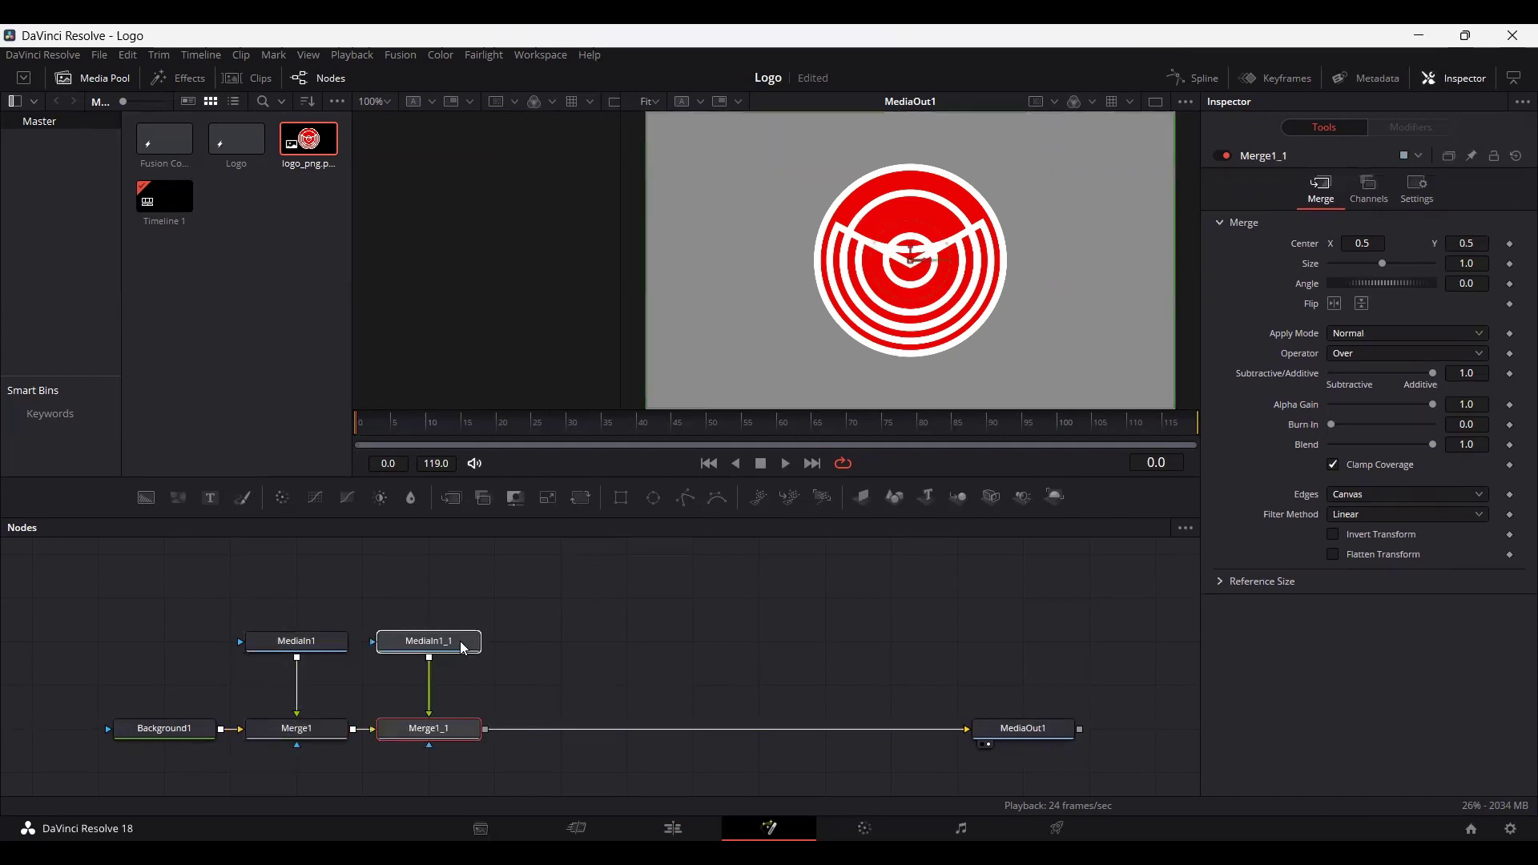
left_click(419, 730)
left_click_drag(445, 731, 446, 703)
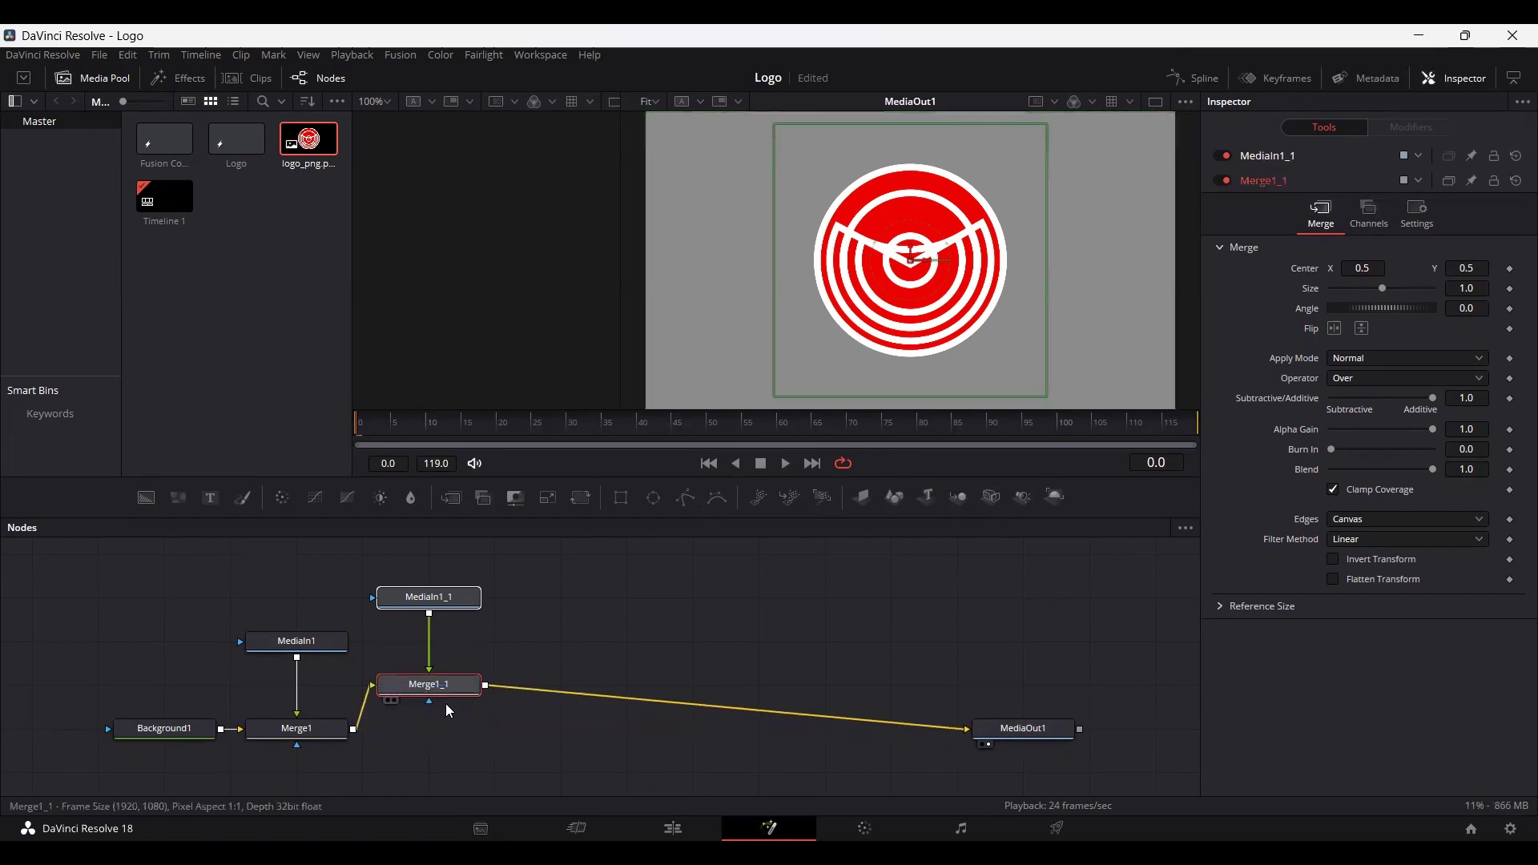
key("ctrl+z")
left_click(548, 651)
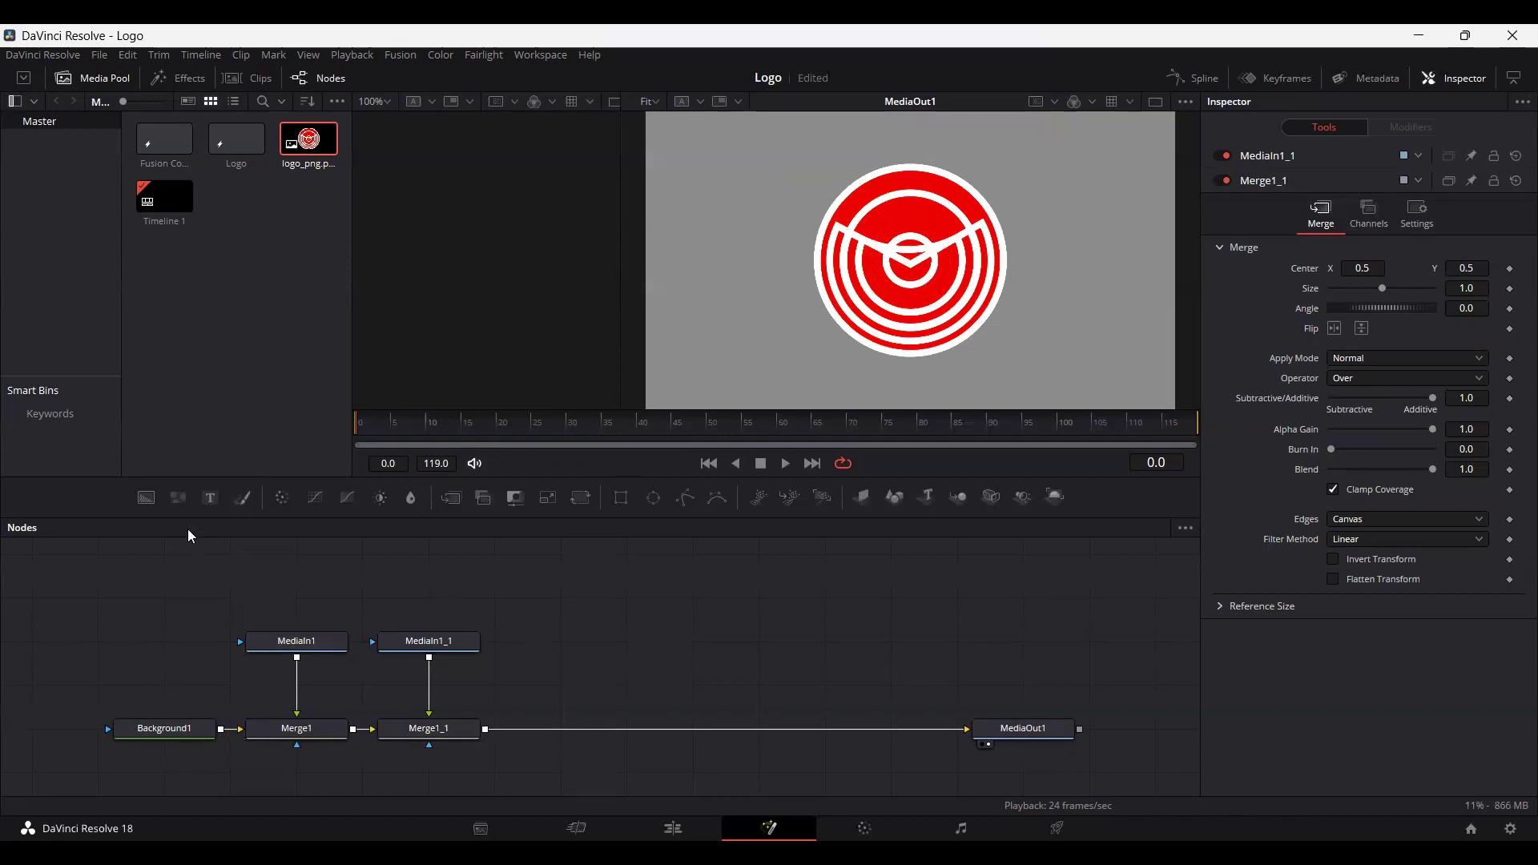
Add a second Background node masked by a Rectangle with width 0.7 and height 0.02.
left_click_drag(146, 498, 562, 687)
left_click_drag(620, 498, 583, 686)
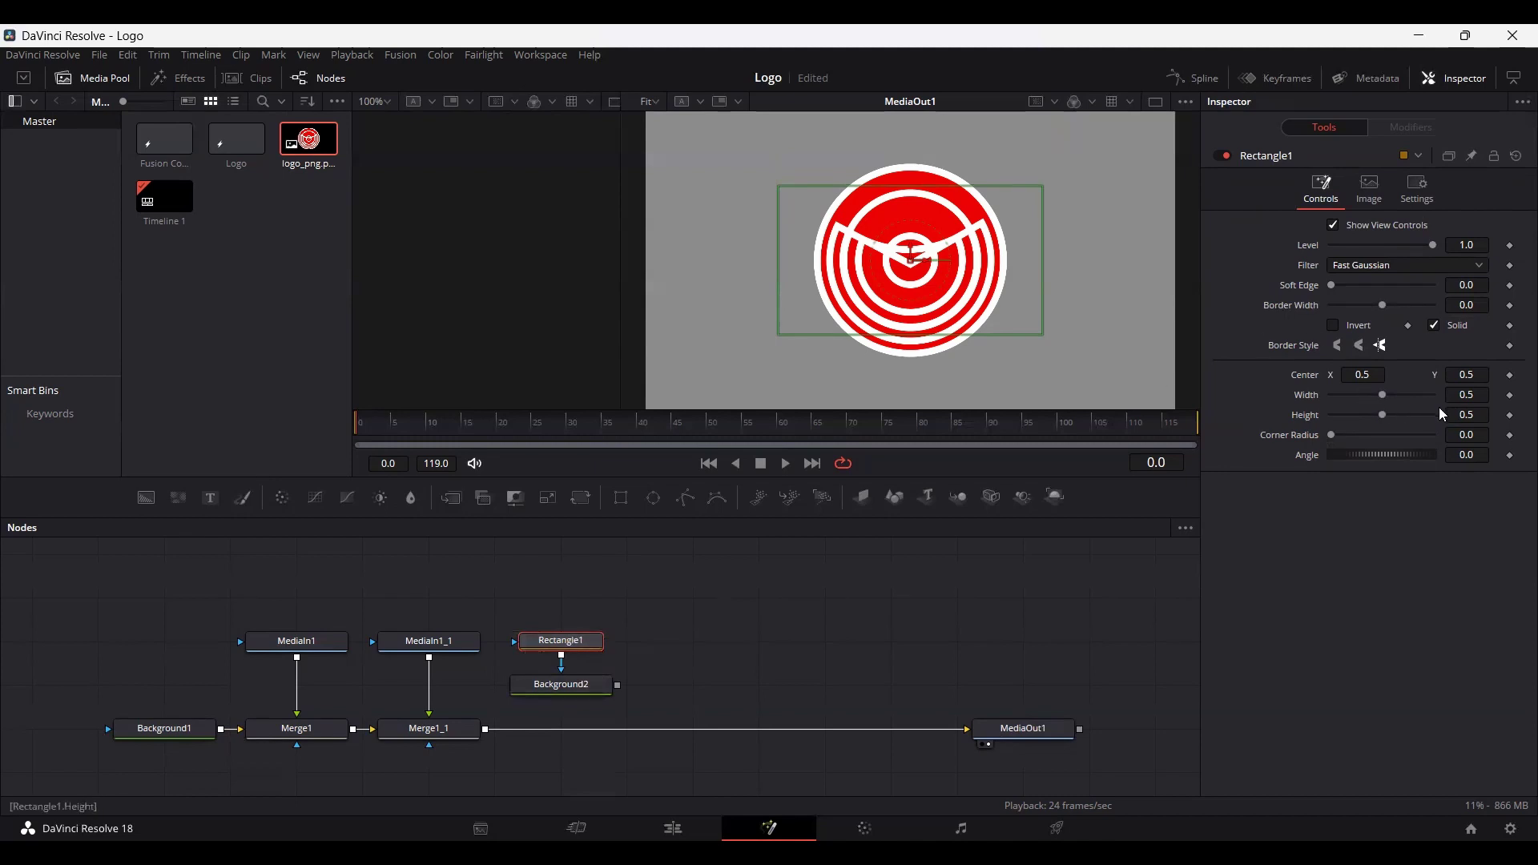
left_click(1466, 395)
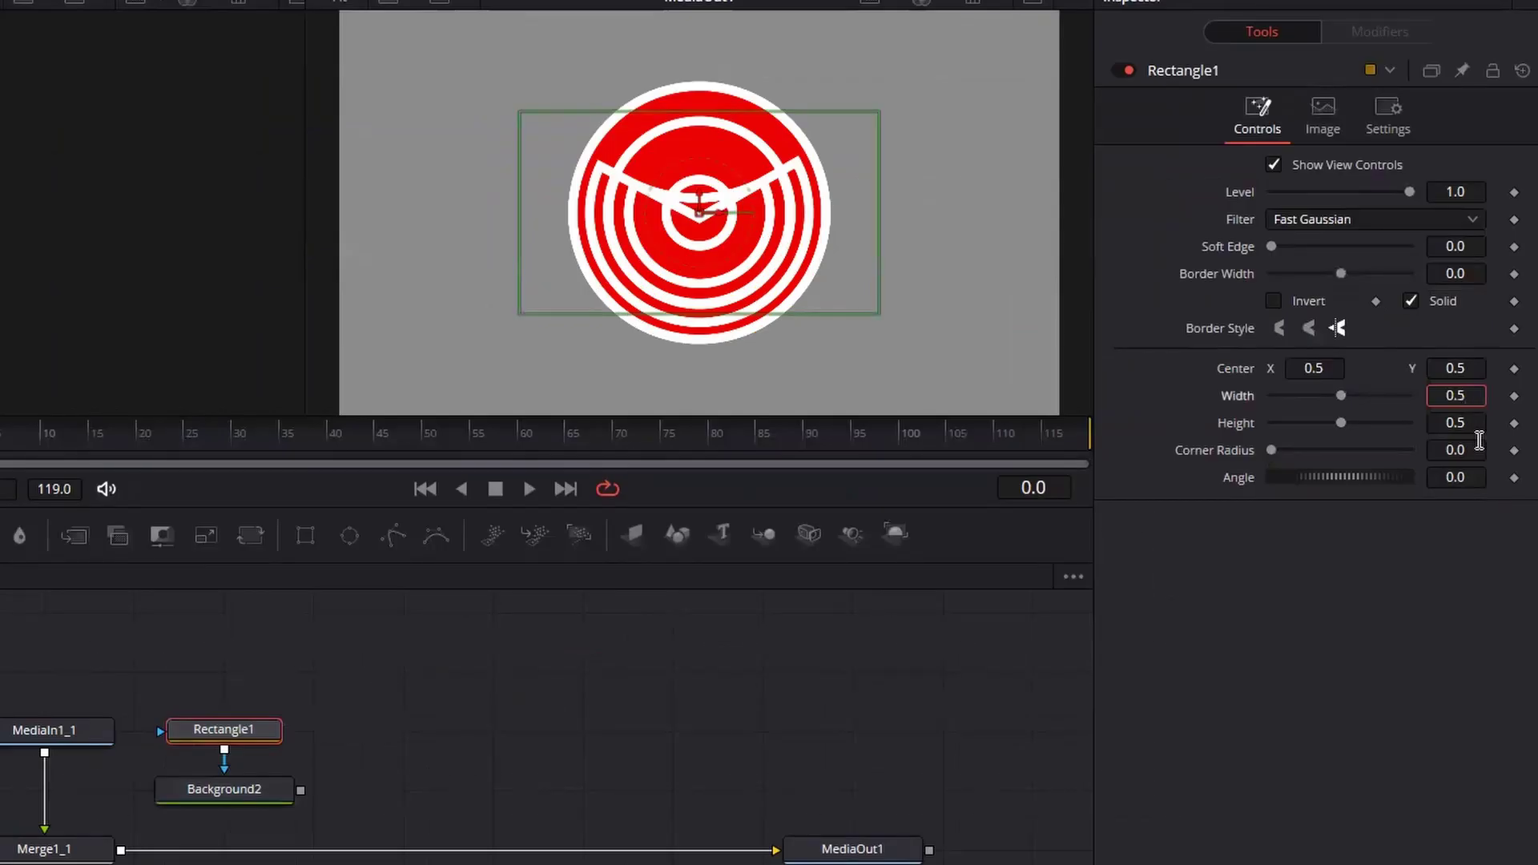
key("BackSpace")
type("7")
key("Tab")
key("End")
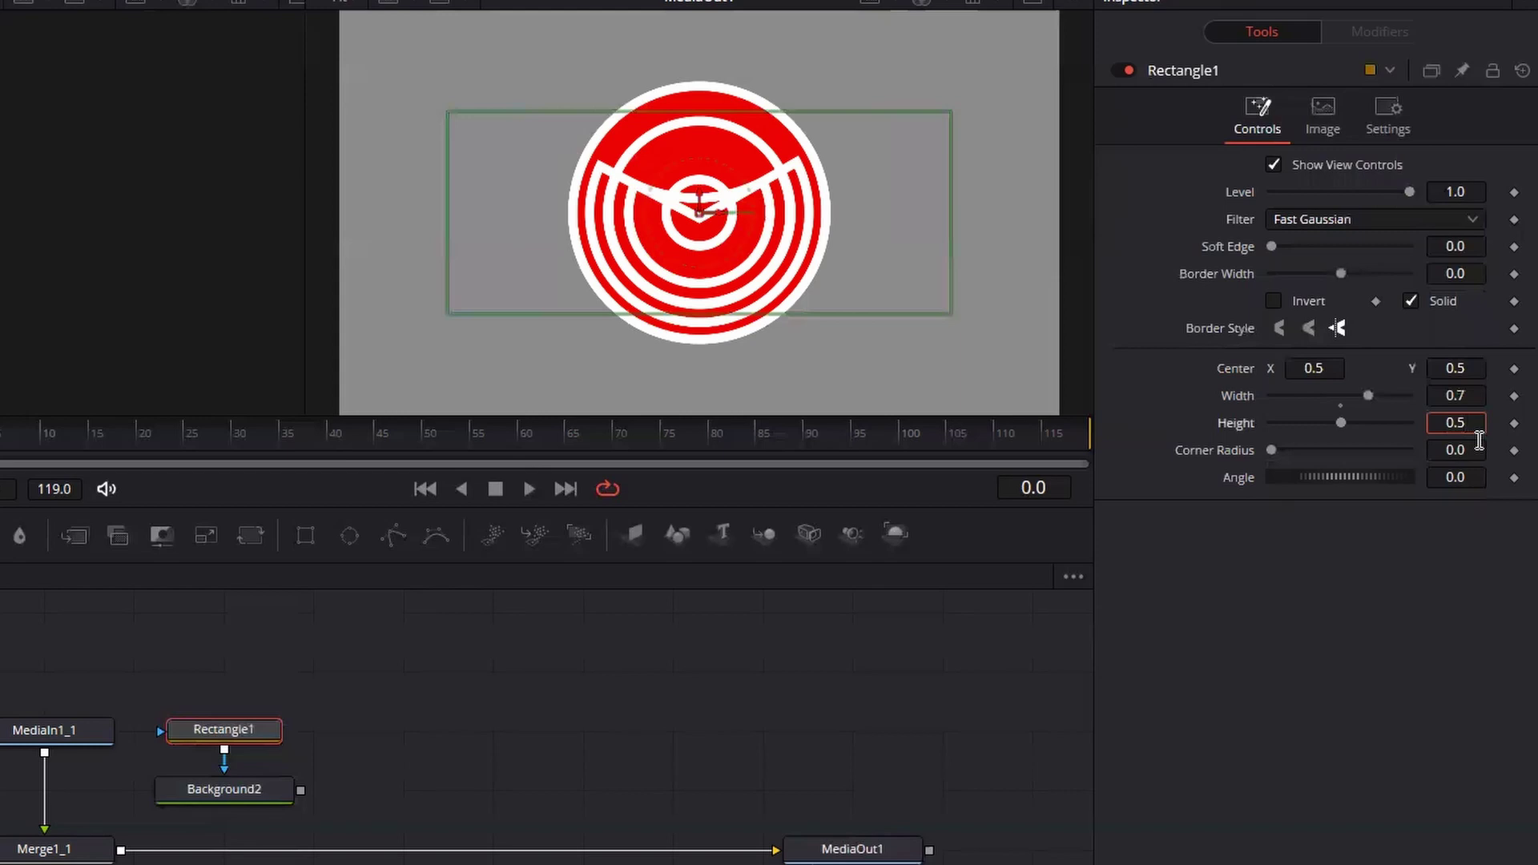
key("BackSpace")
type("02")
key("Tab")
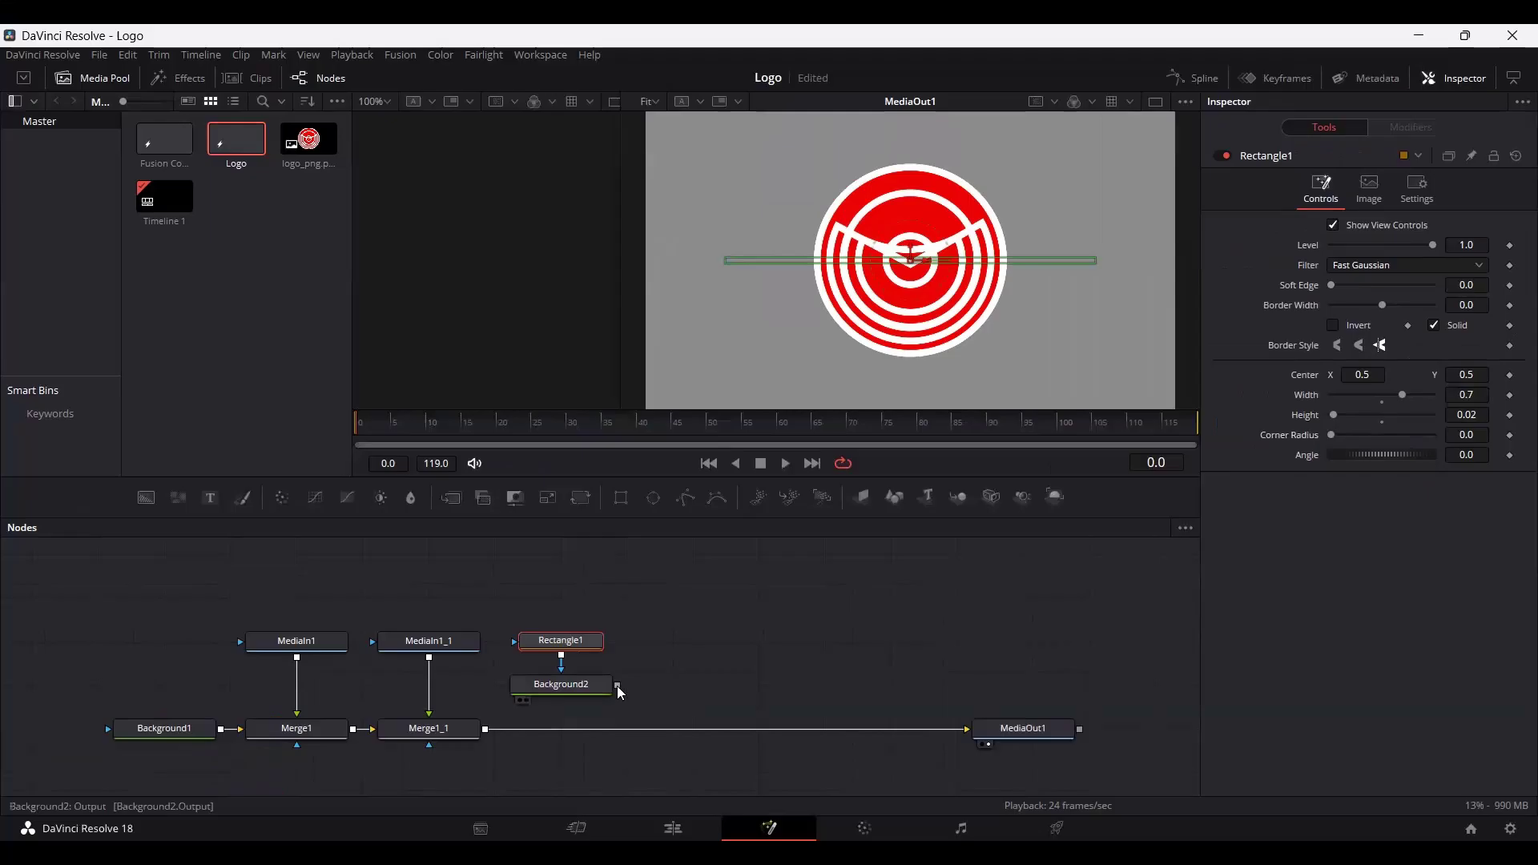
Merge the rectangle-masked background over the Merge1_1 output and move both logo MediaIn nodes down next to their merges.
left_click_drag(618, 687, 484, 728)
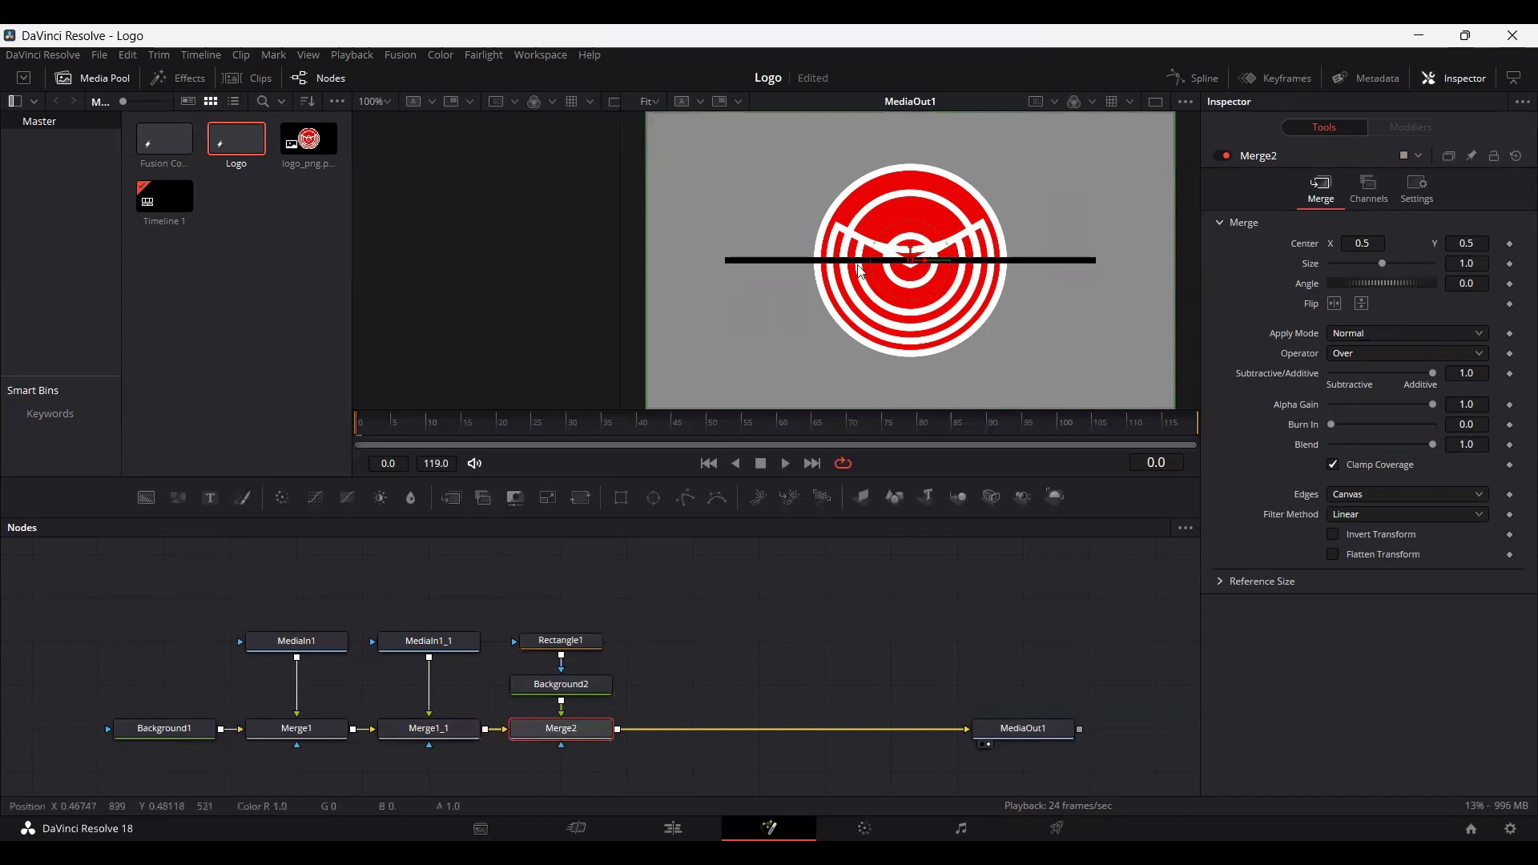
left_click(702, 677)
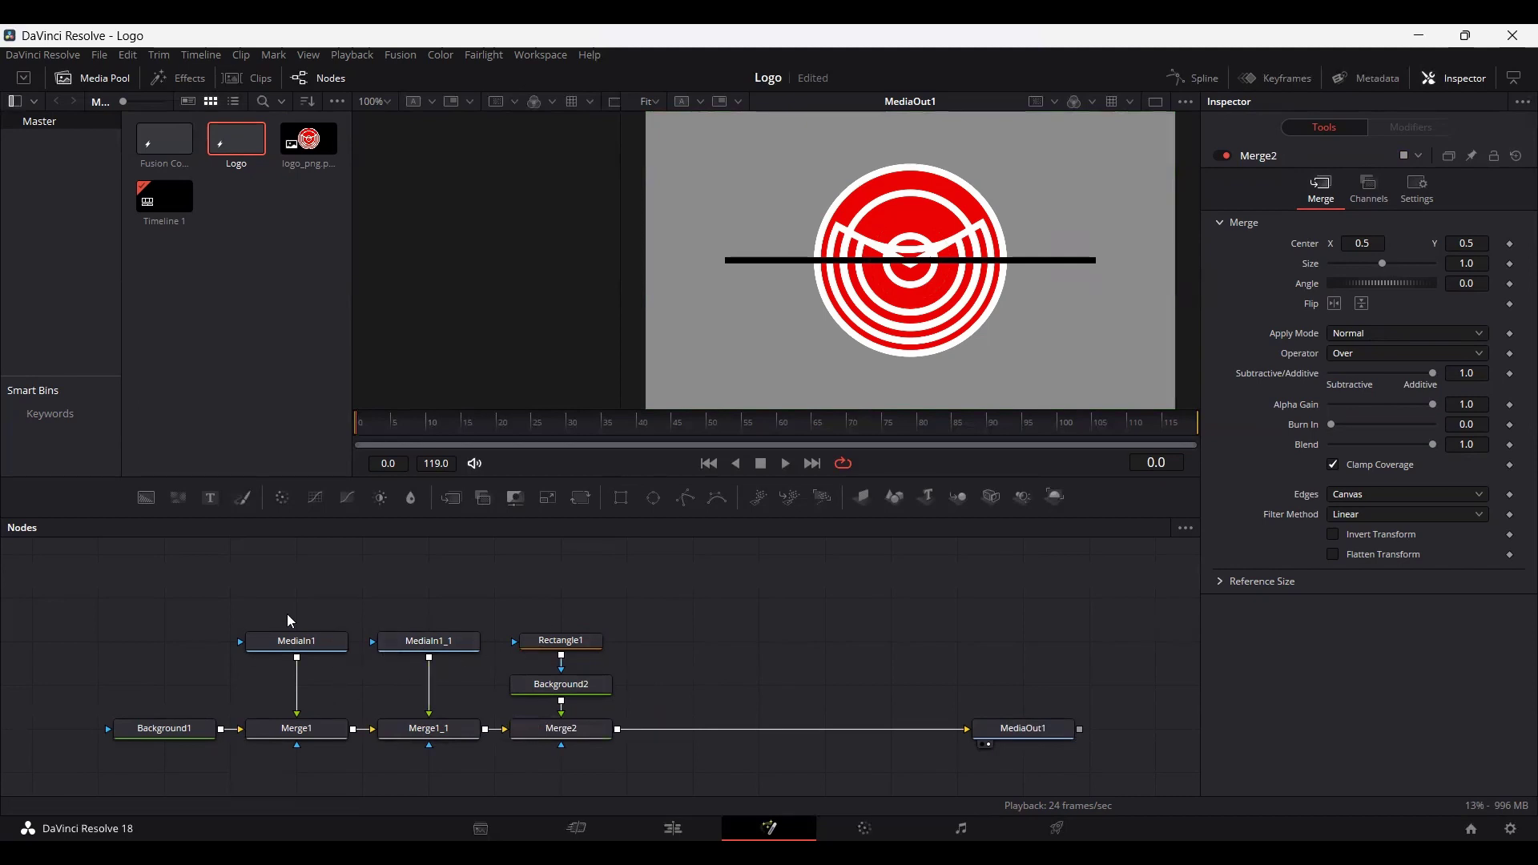
left_click_drag(286, 613, 408, 683)
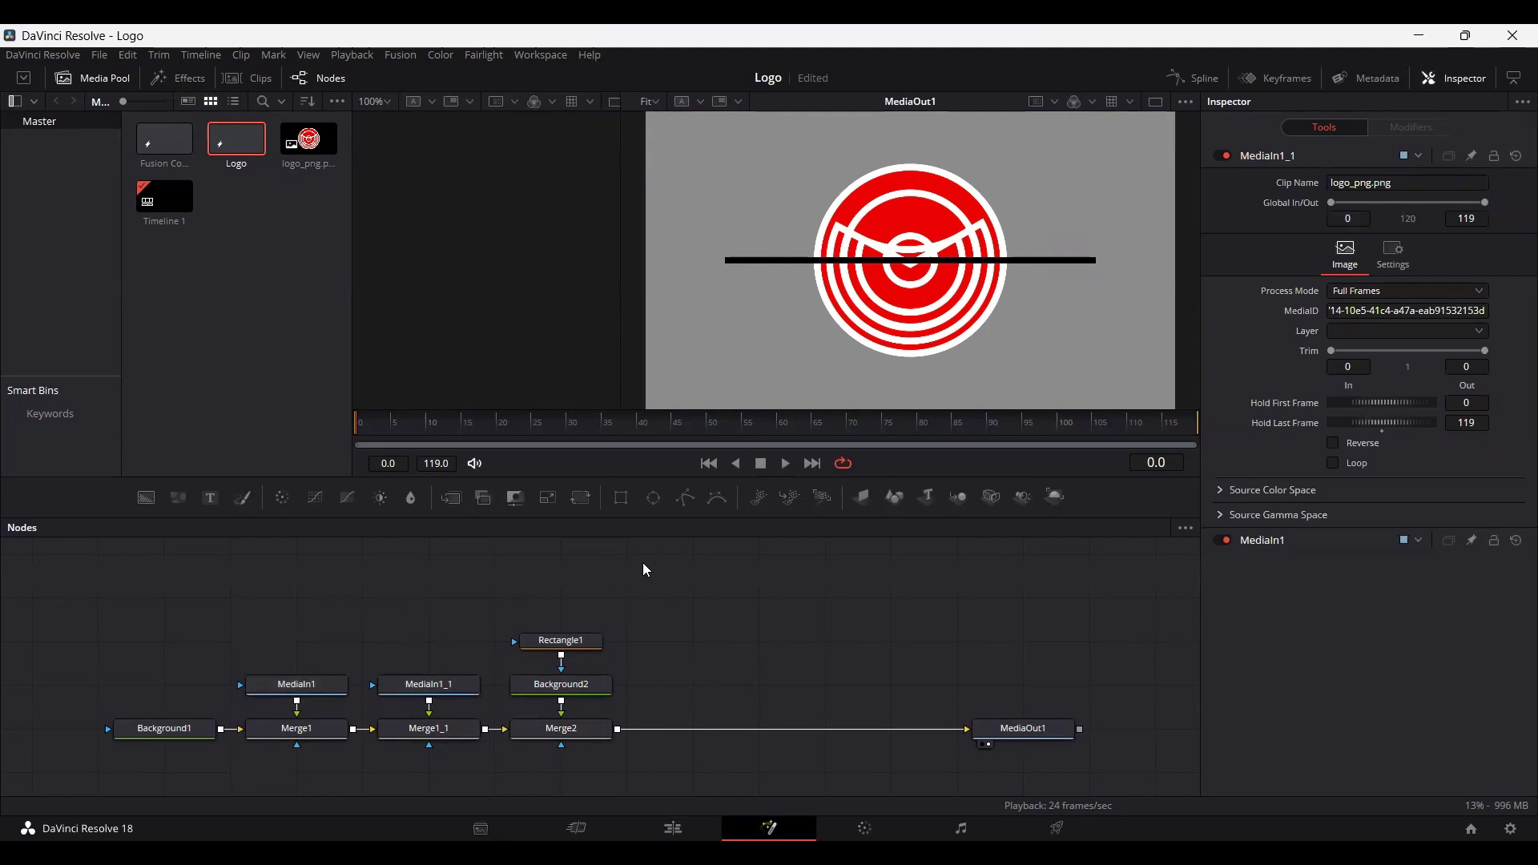
Disconnect MediaIn1_1 from its merge and attach a new Polygon mask to MediaIn1.
left_click_drag(684, 497, 298, 640)
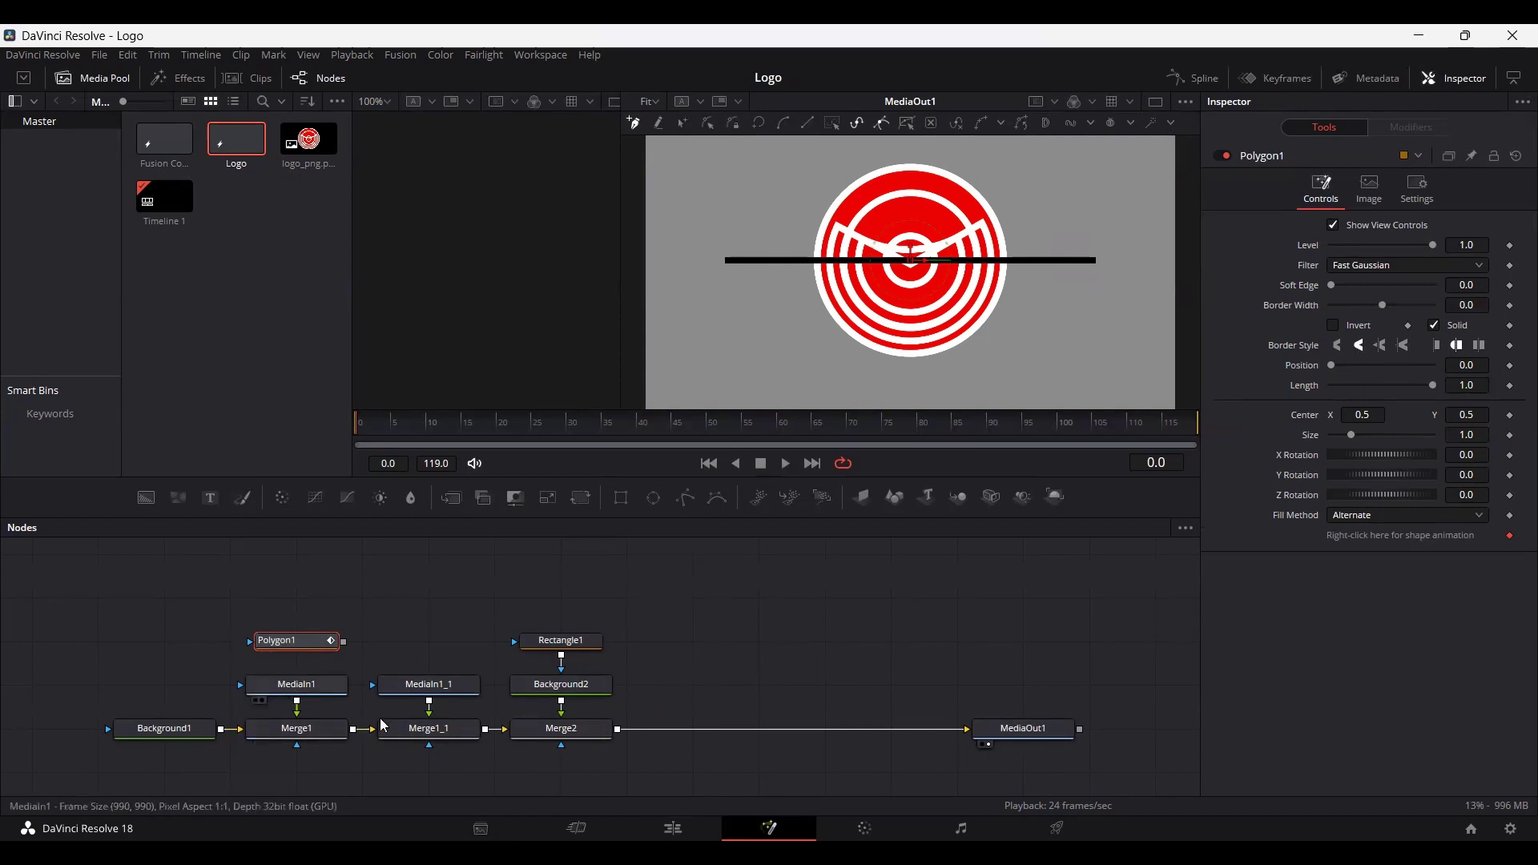
mouse_move(430, 701)
left_mouse_down()
mouse_move(462, 718)
mouse_move(448, 703)
left_mouse_up()
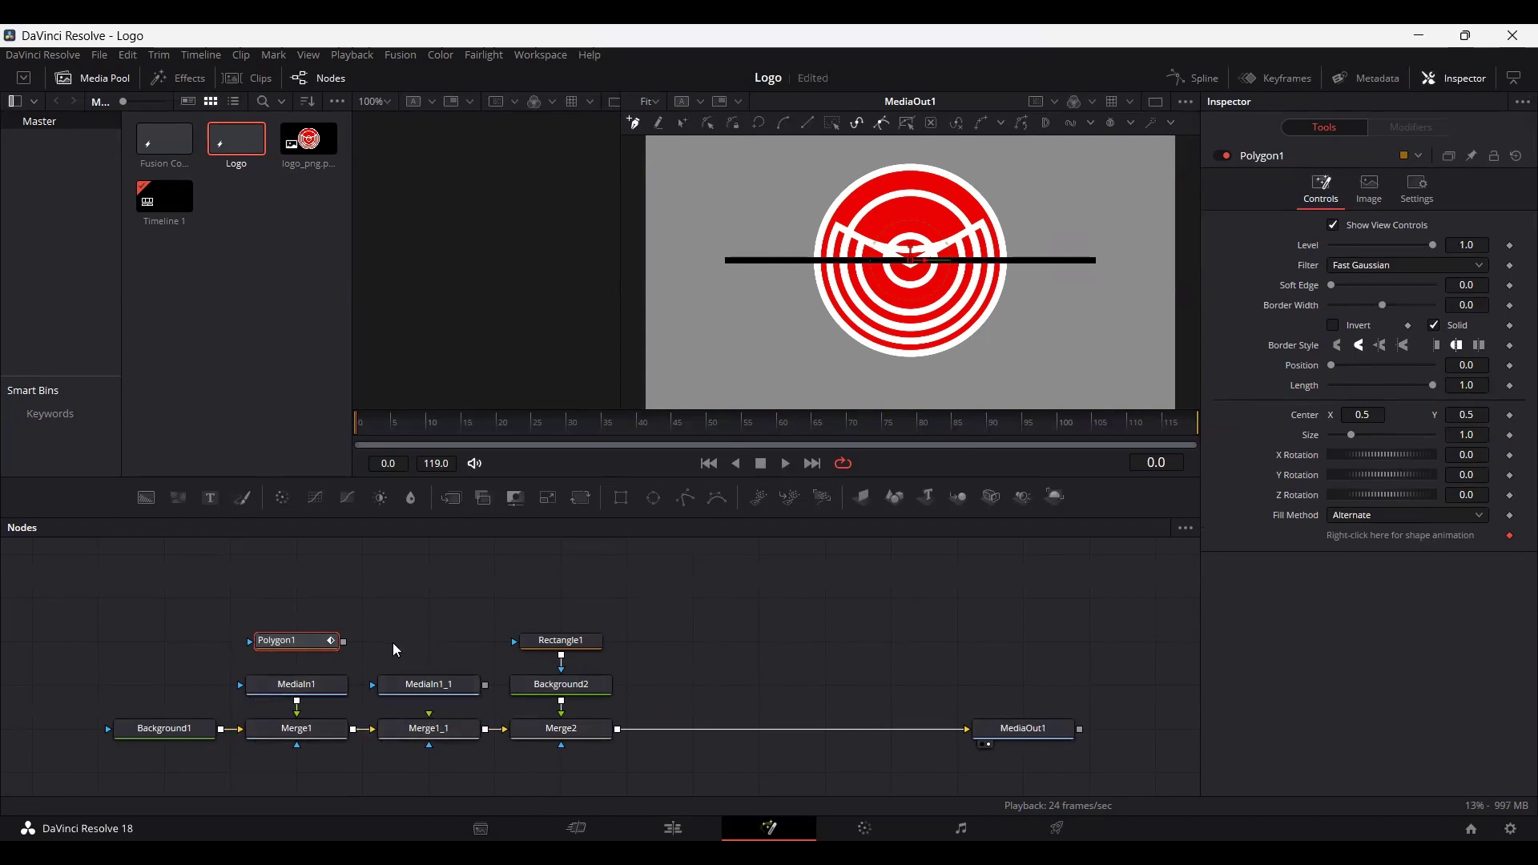
left_click_drag(342, 642, 314, 693)
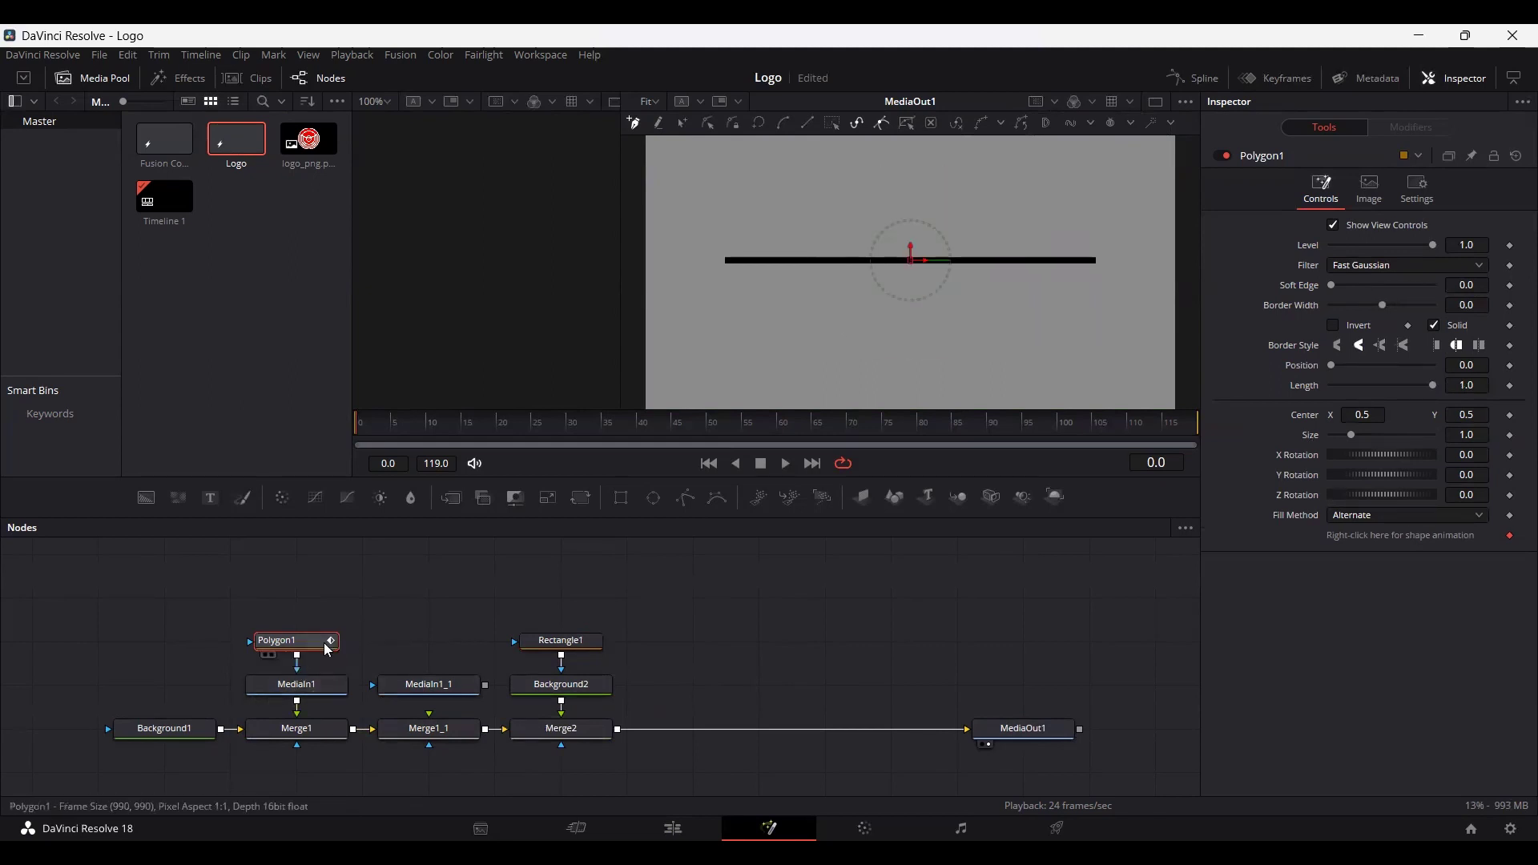
Draw a closed Polygon1 mask around the logo's upper half, based on the bar's two ends, with both slanted sides bent outward.
left_click(729, 260)
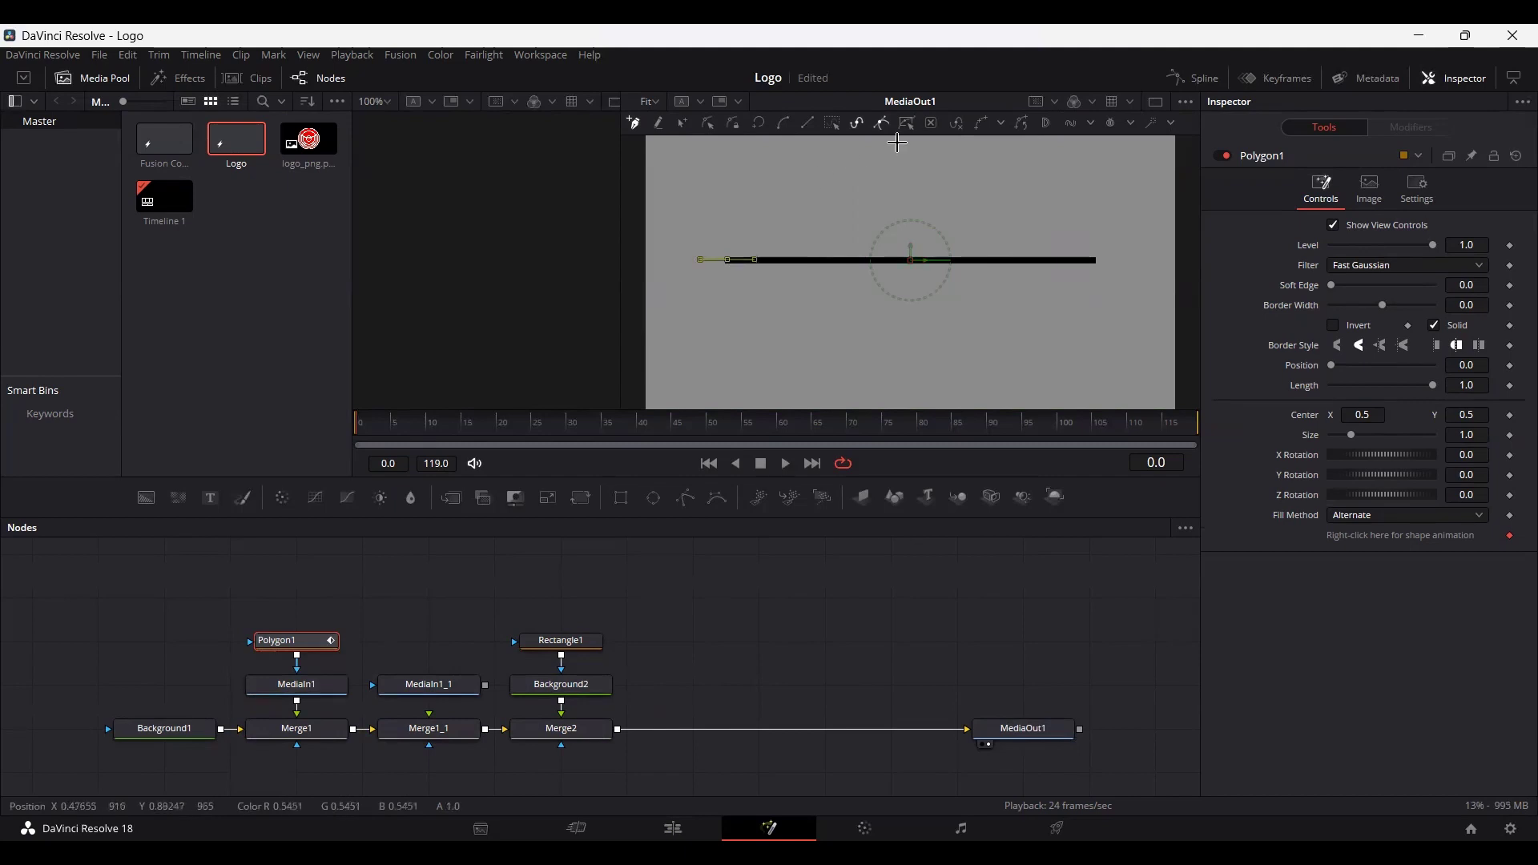
left_click(897, 143)
left_click(1093, 258)
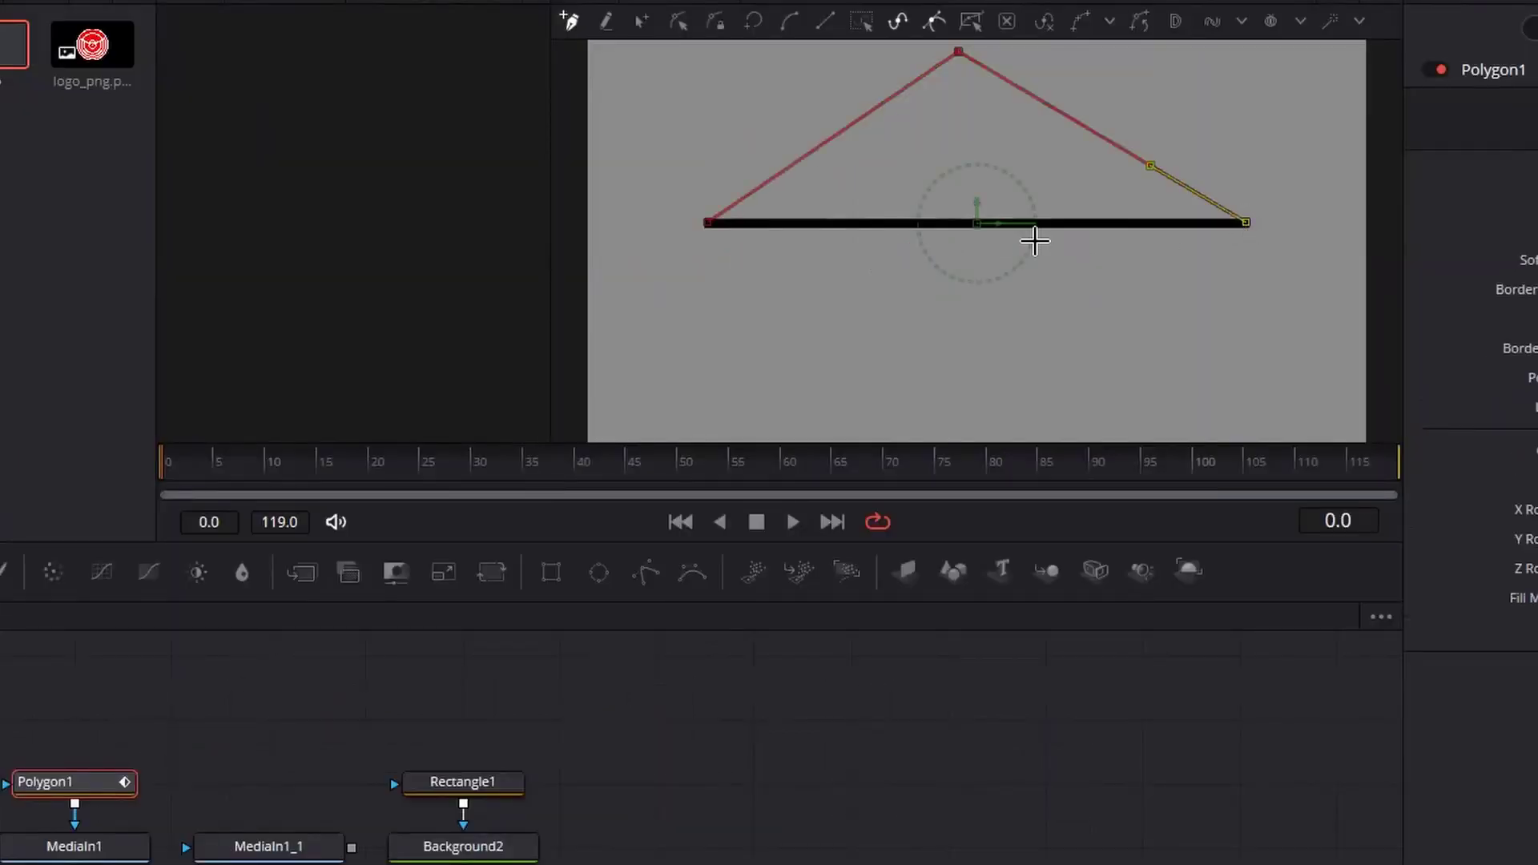
left_click(709, 222)
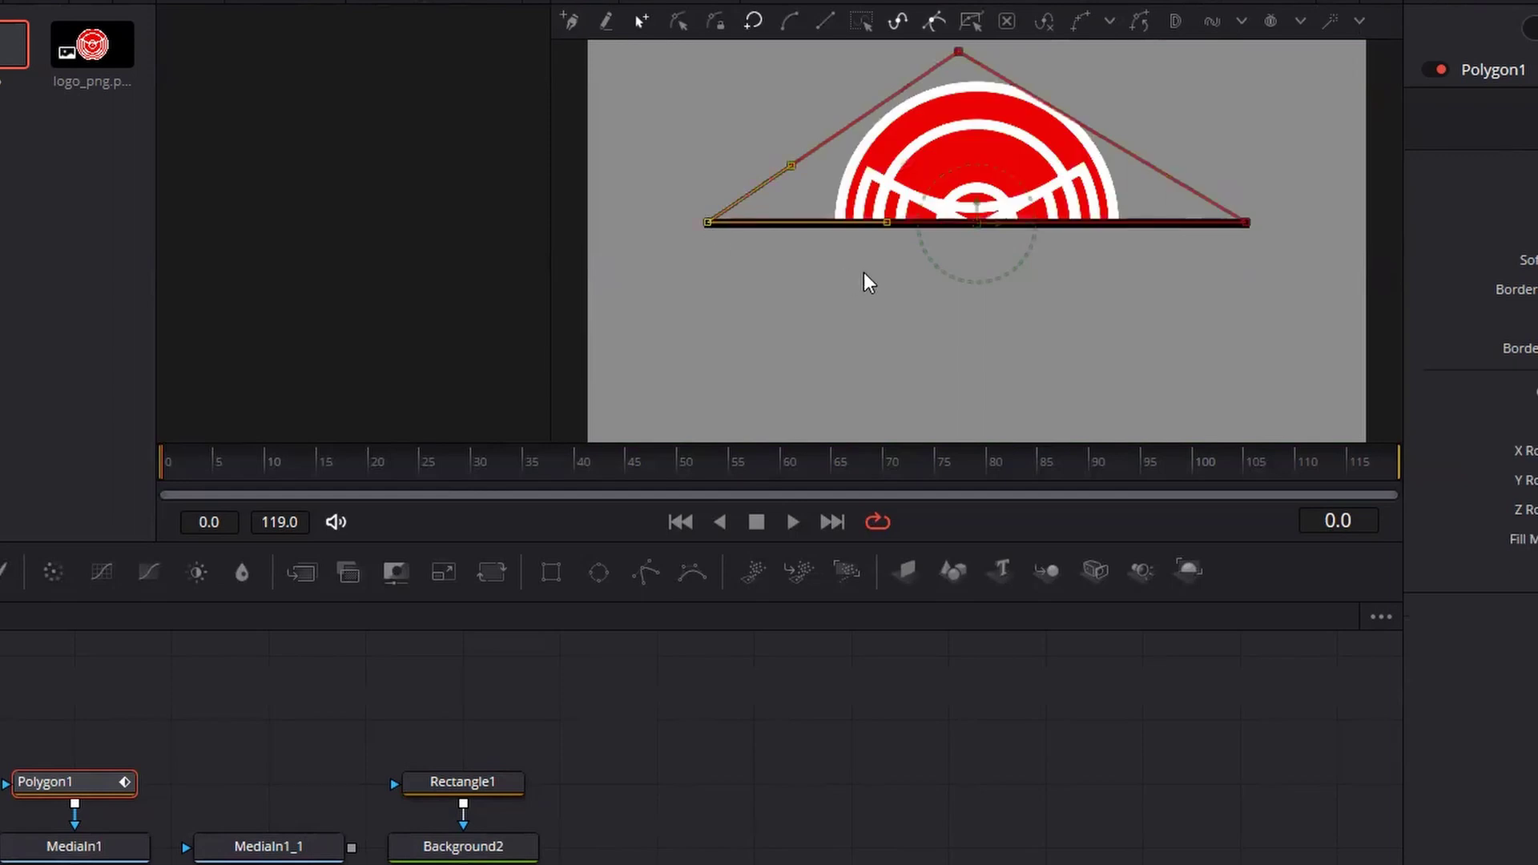
left_click_drag(1094, 133, 1101, 94)
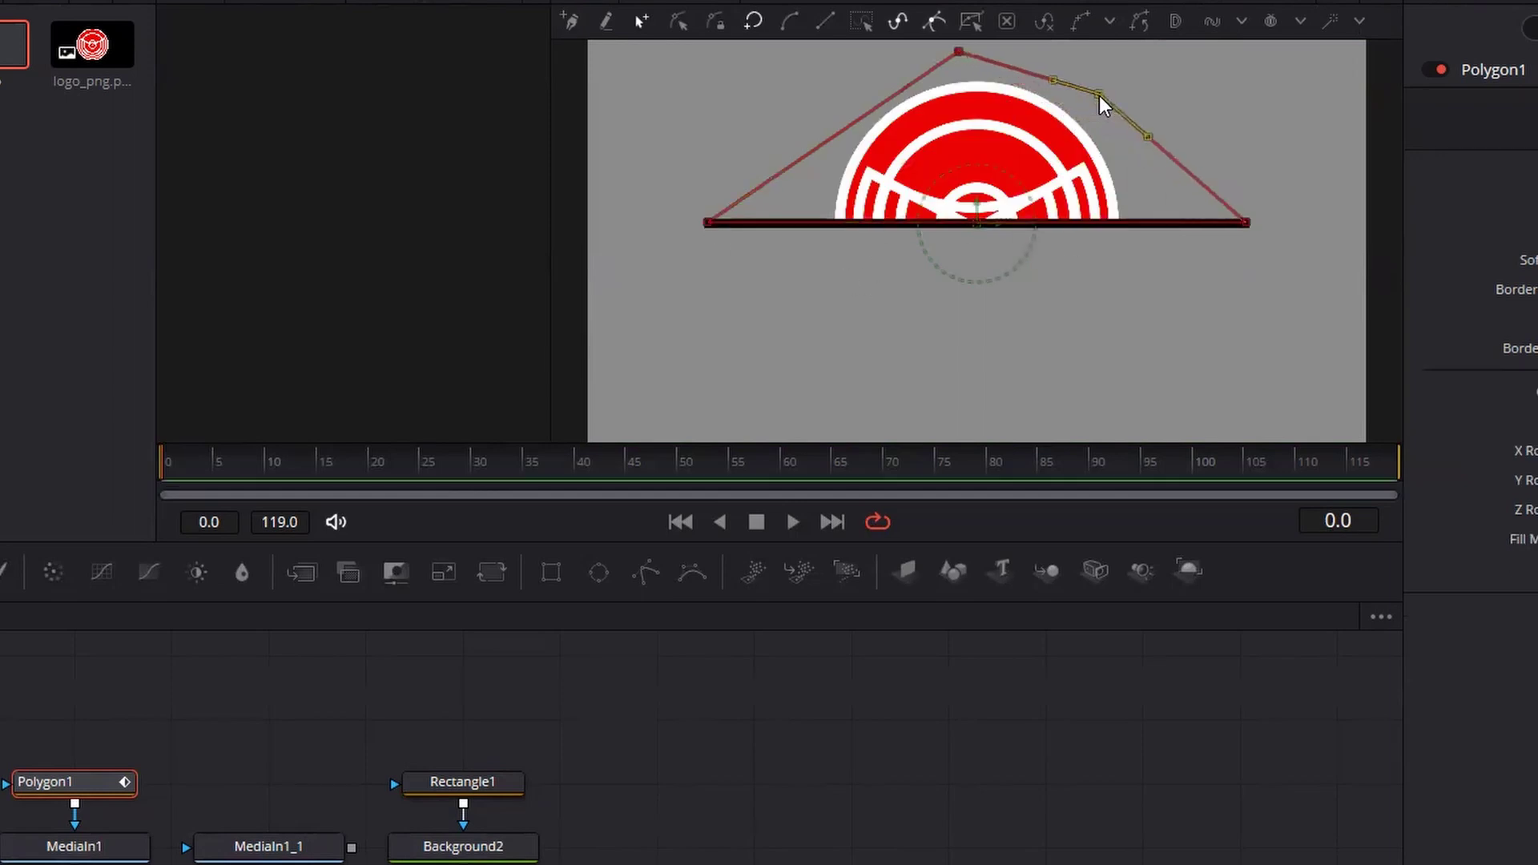
left_click_drag(841, 141, 835, 127)
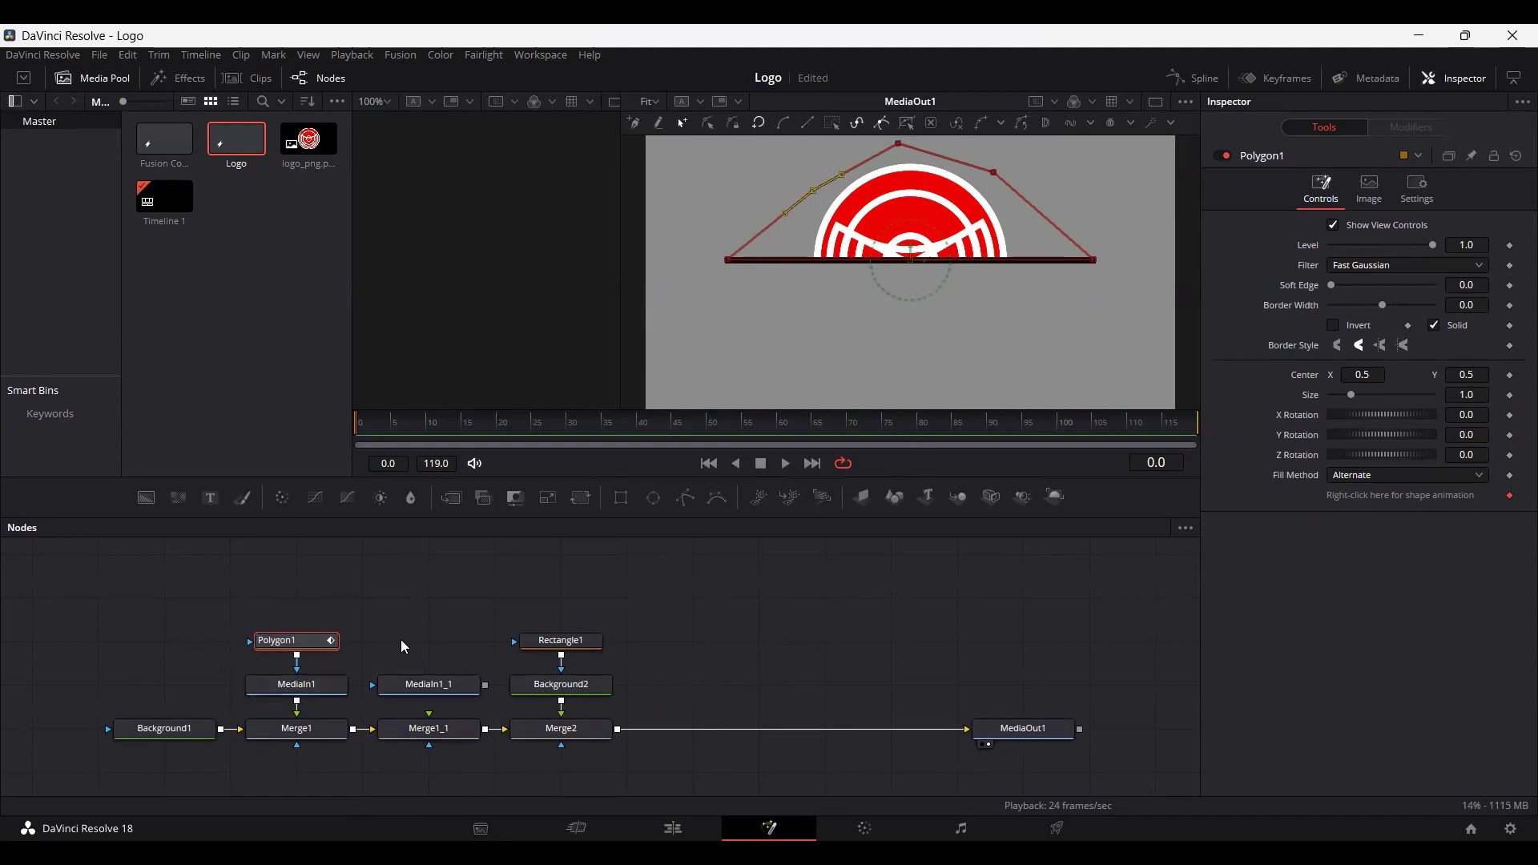
Reconnect MediaIn1_1 to Merge1_1 and attach a new Polygon mask to MediaIn1_1.
left_click_drag(487, 686, 430, 713)
left_click(449, 687)
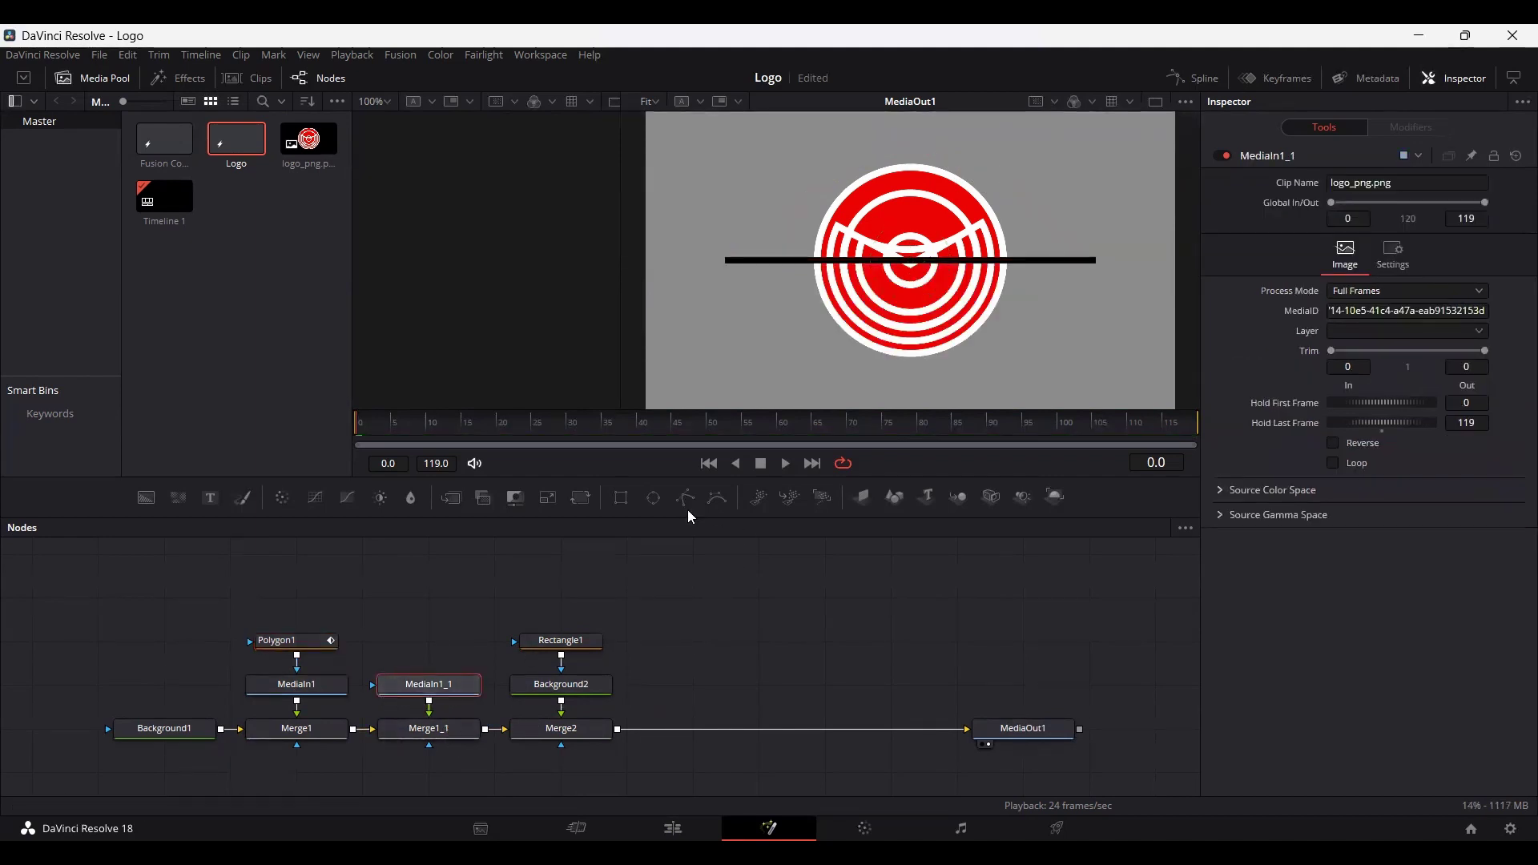
left_click_drag(685, 497, 440, 682)
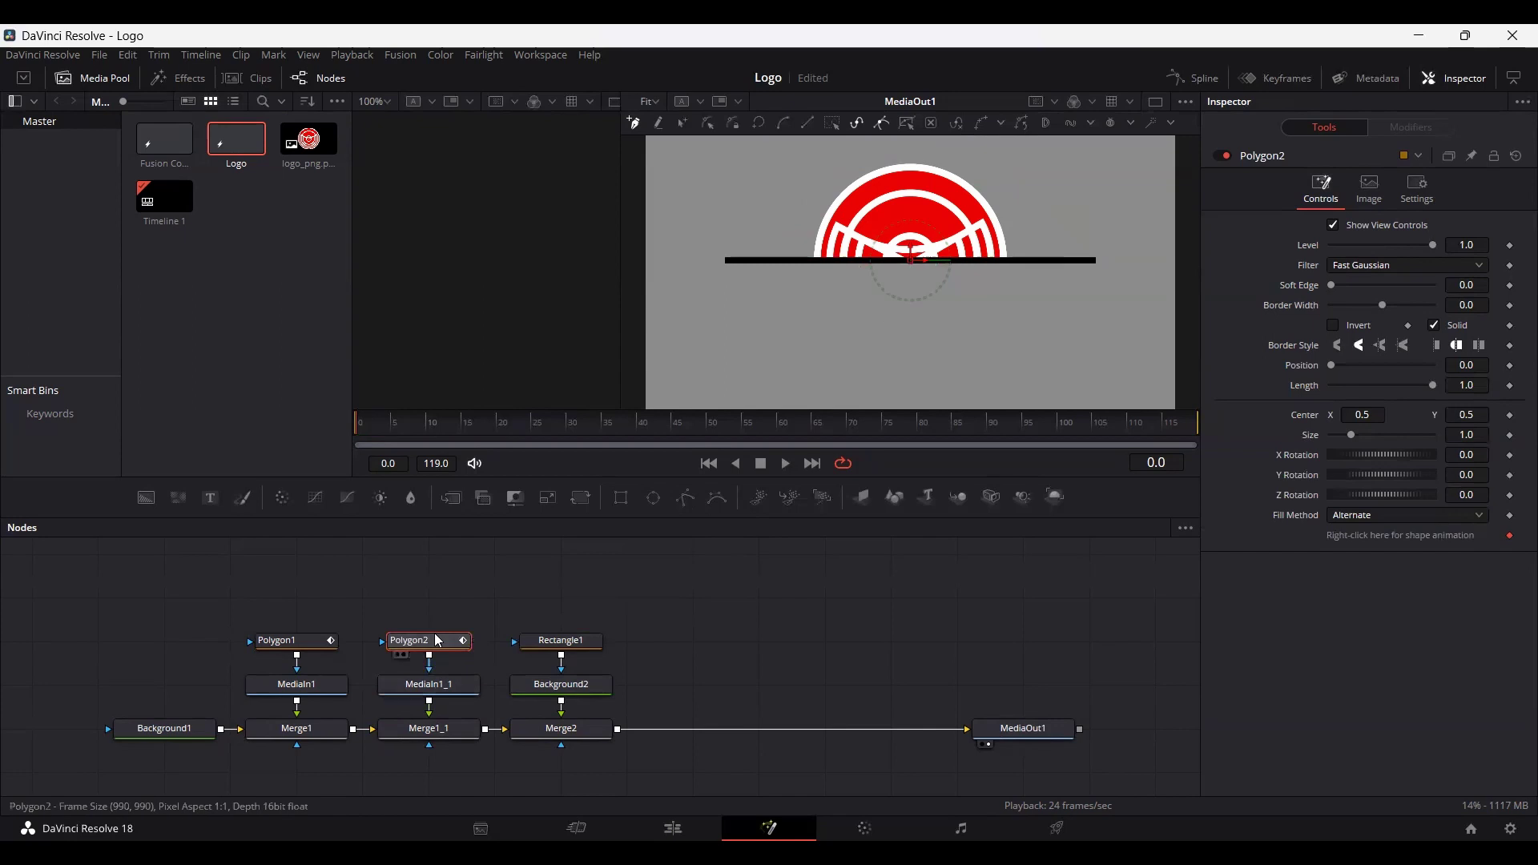
Draw a closed Polygon2 mask around the logo's lower half from the bar's two ends, with both slanted sides bent outward.
left_click(726, 260)
left_click_drag(844, 341, 902, 380)
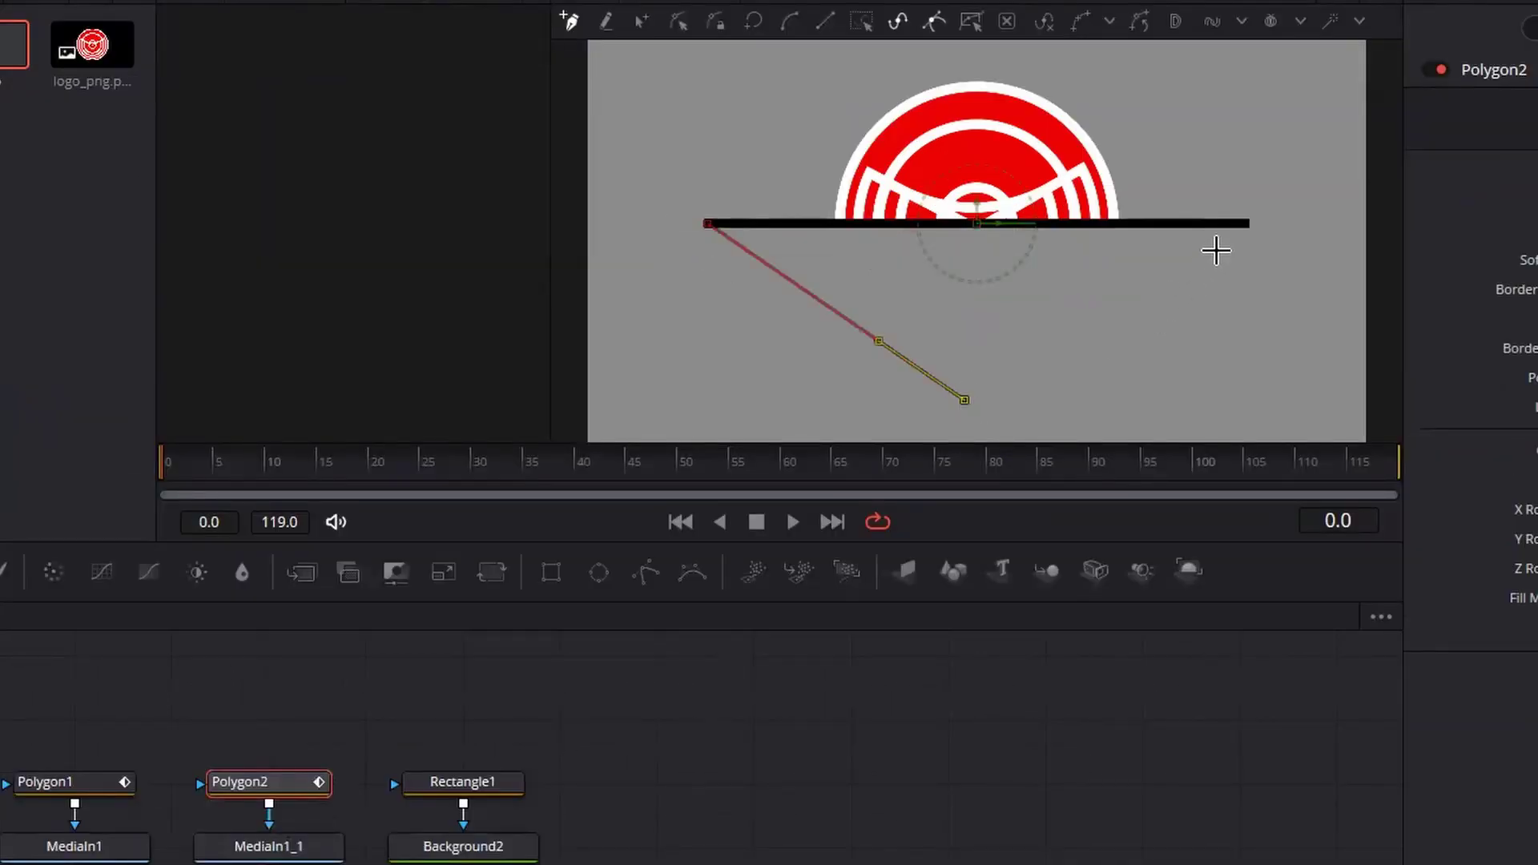
left_click(1244, 223)
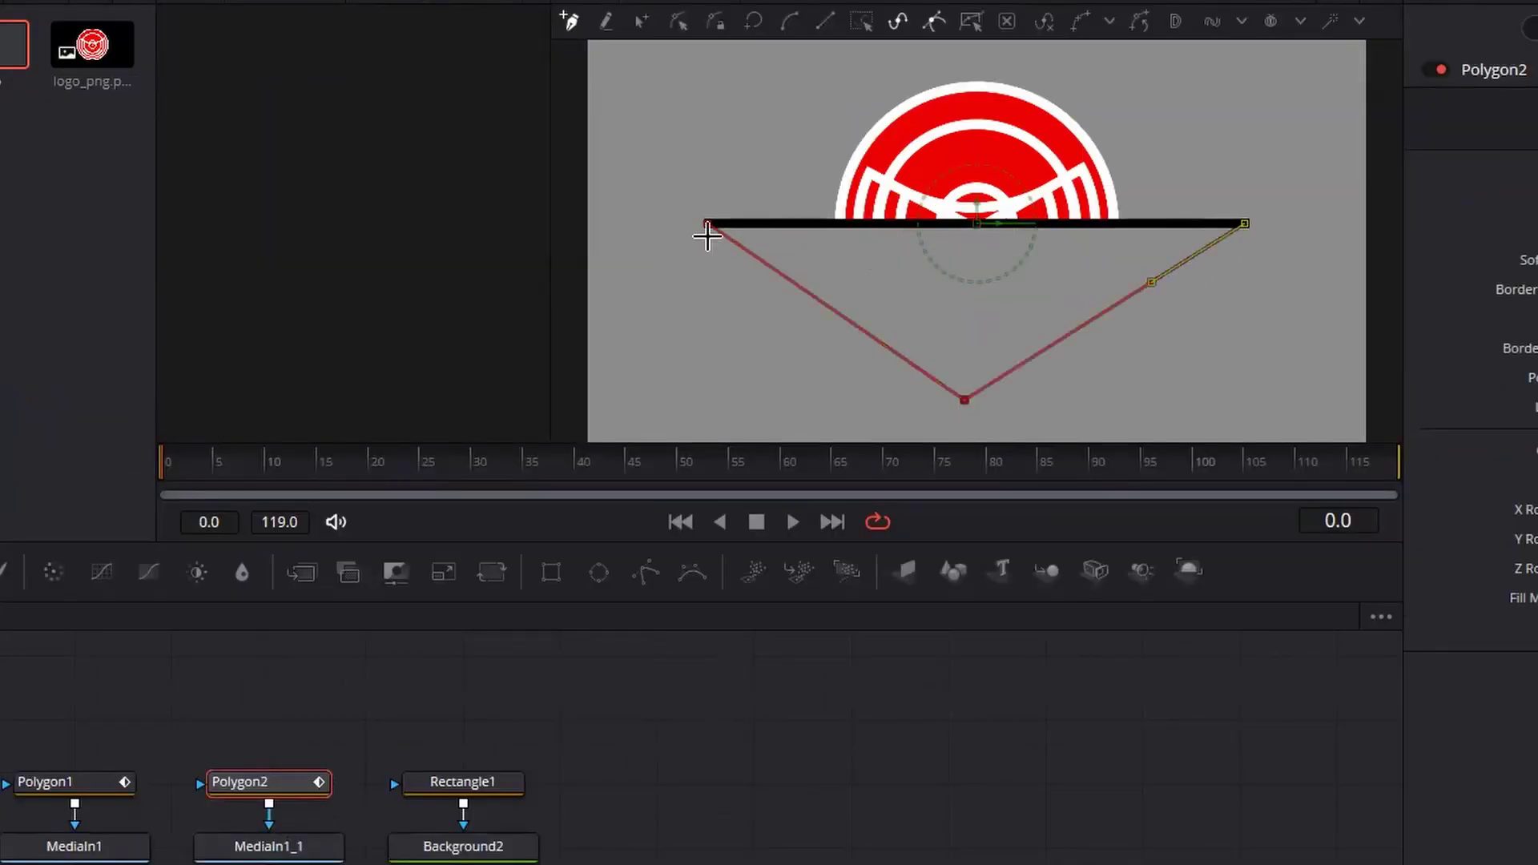
left_click(709, 225)
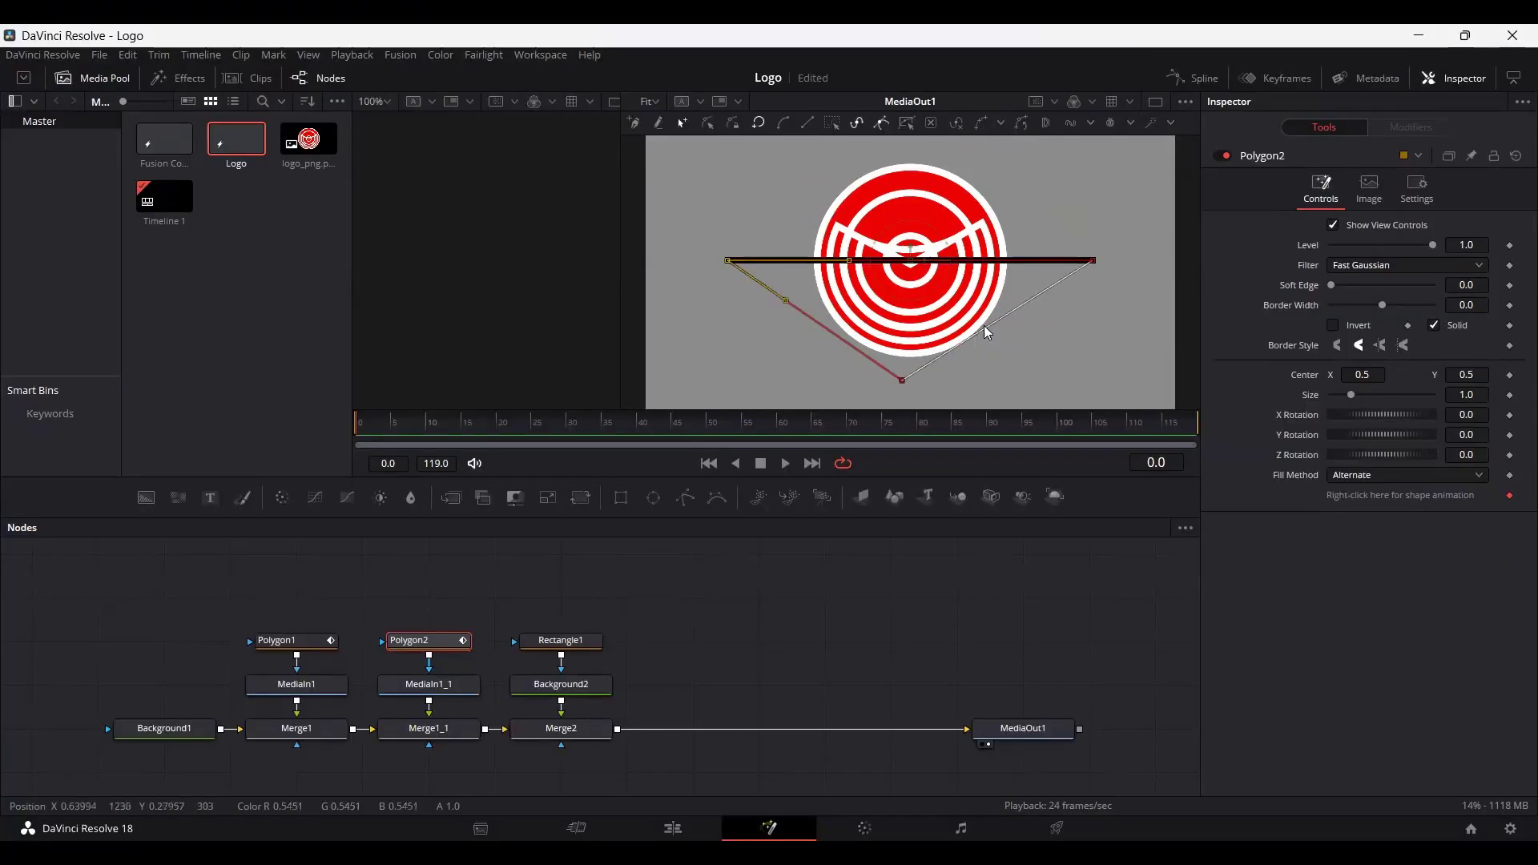
left_click_drag(1085, 317, 1107, 332)
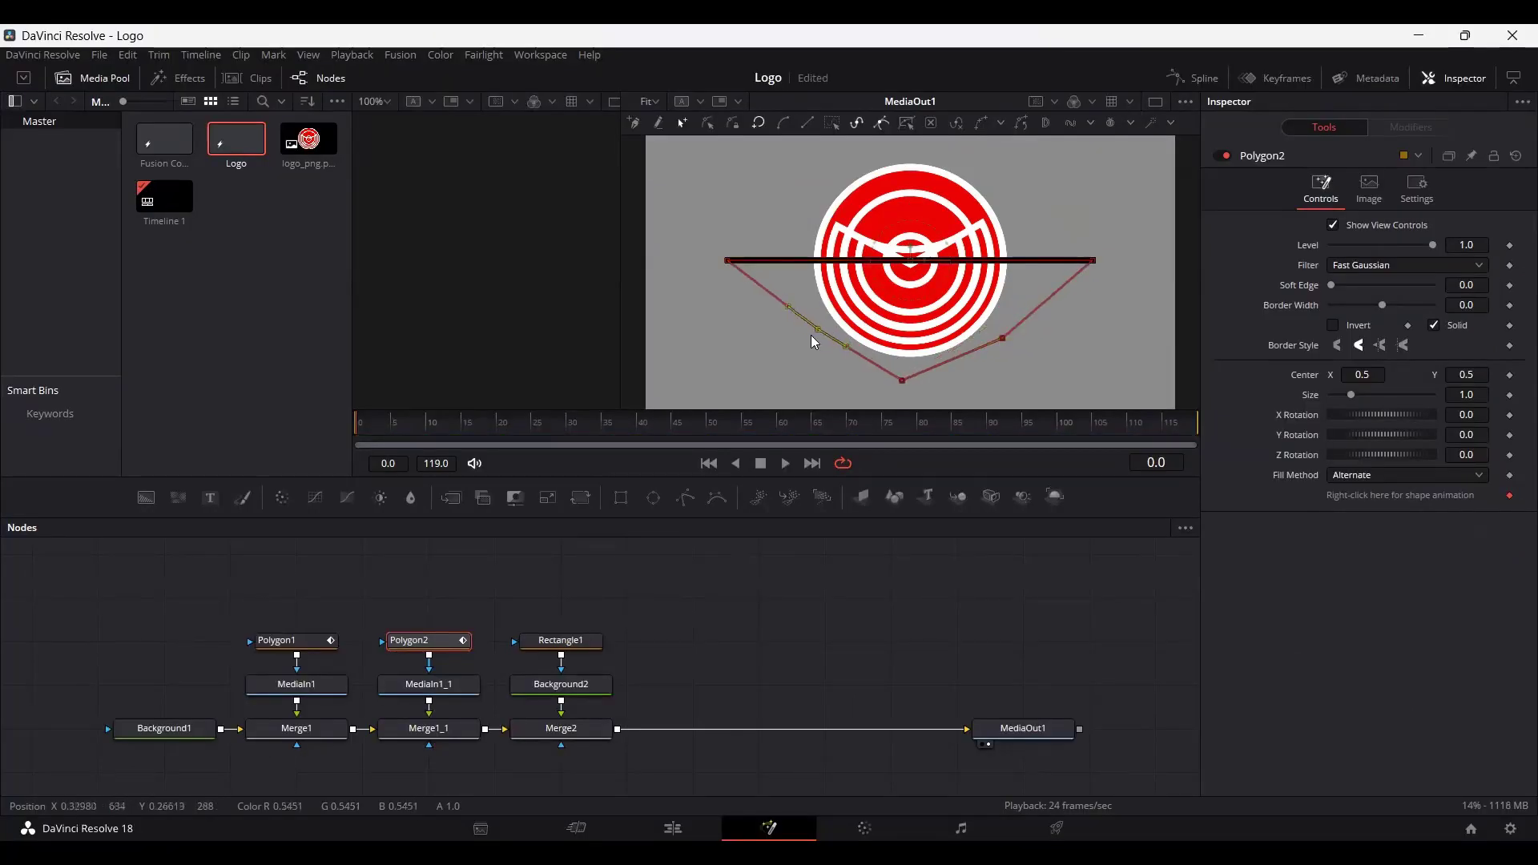
left_click(702, 602)
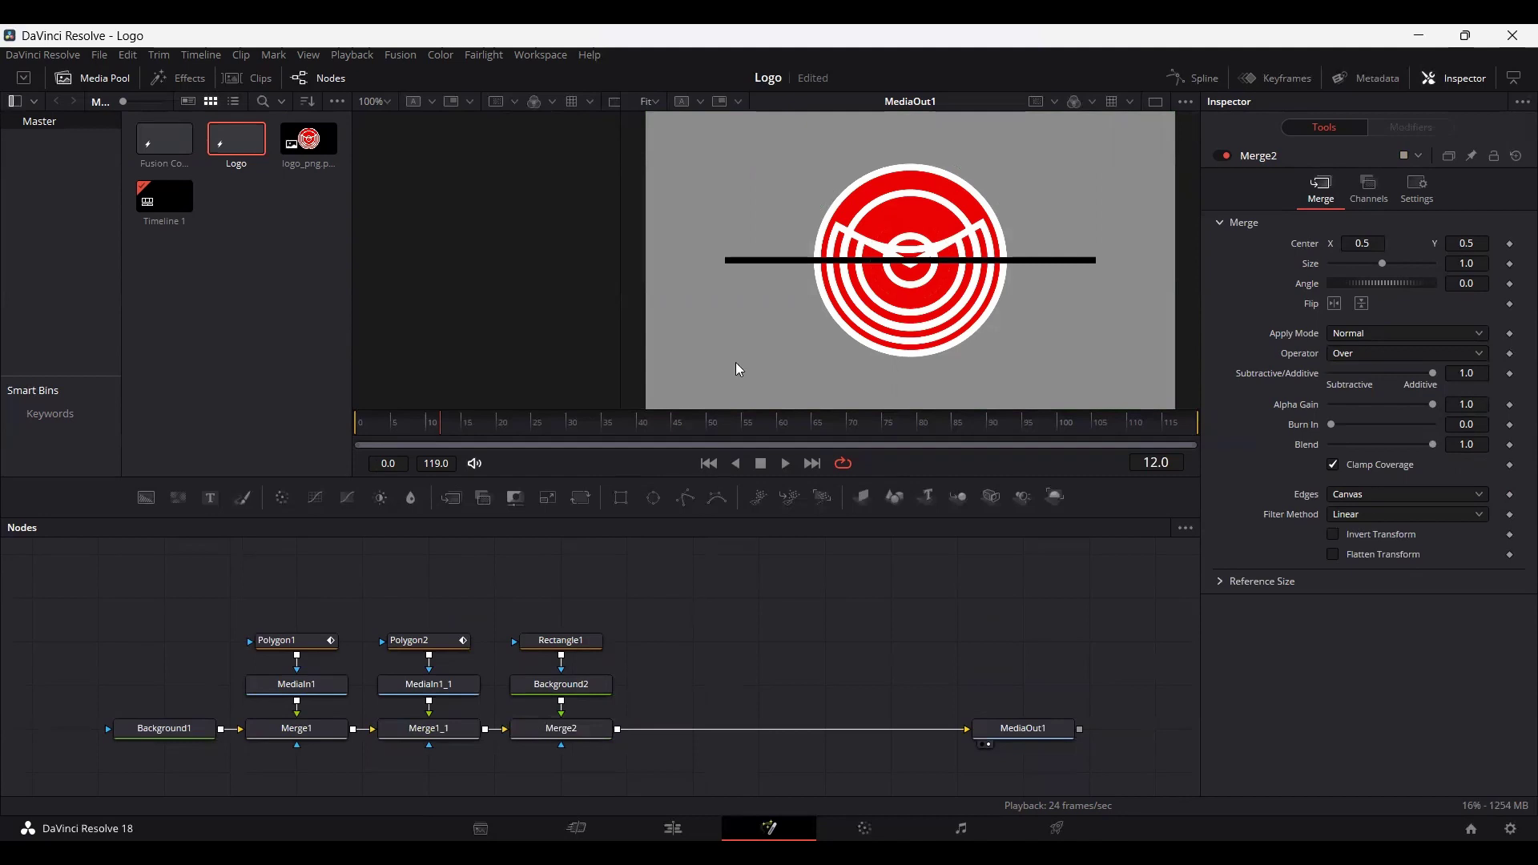
Animate Rectangle1's width from 0 at frame 0 to 0.7 at frame 10, and play the result.
left_click(429, 428)
left_click(560, 640)
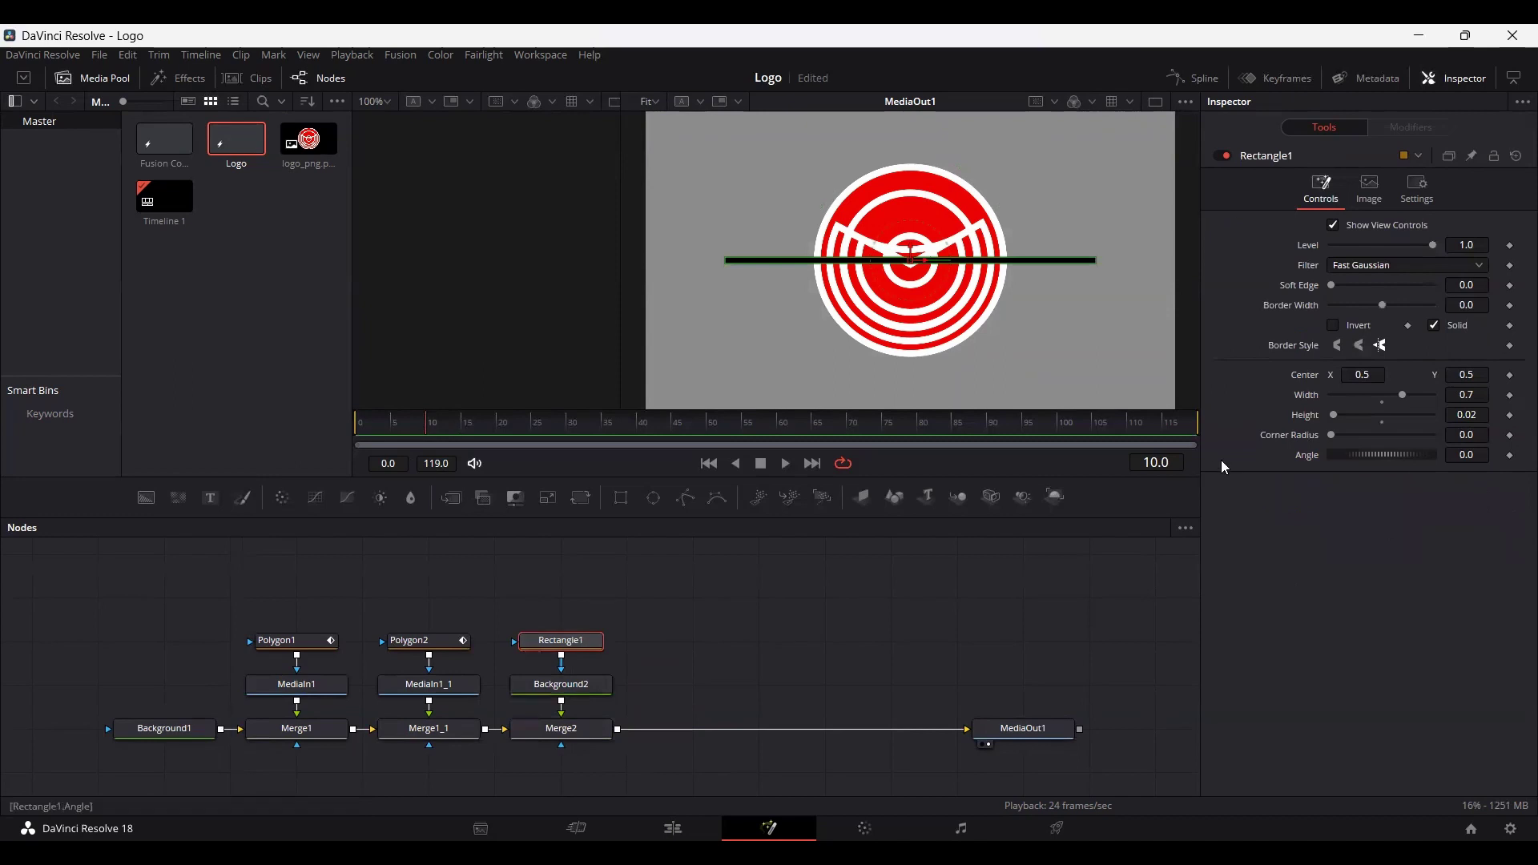
left_click(1509, 394)
left_click(360, 422)
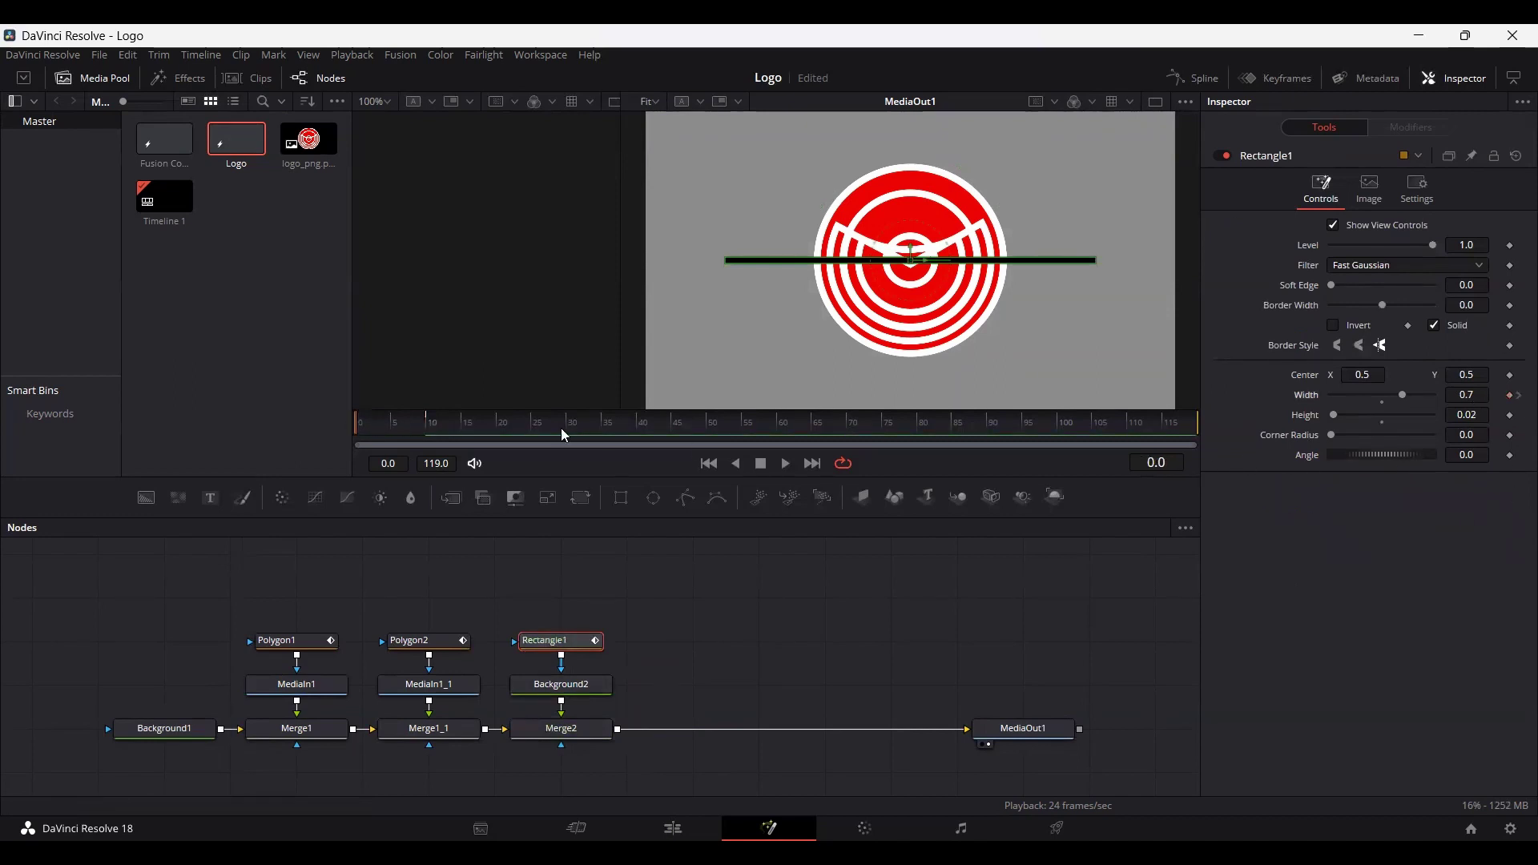
left_click(1480, 396)
type("0")
key("Return")
key("space")
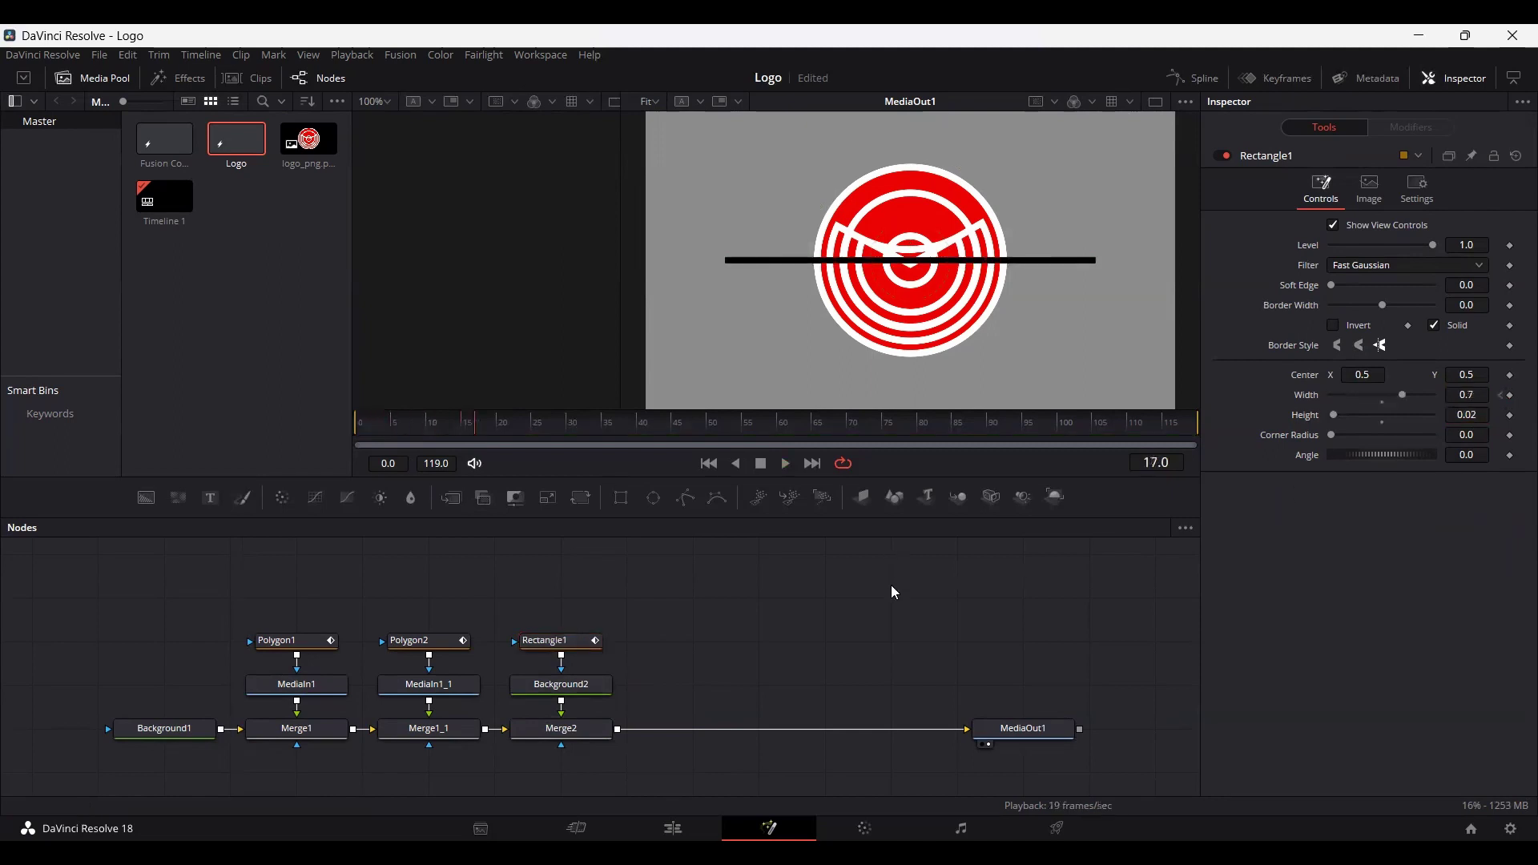
Smooth Rectangle1's Width curve between its two keyframes in the spline editor and adjust its easing.
left_click(424, 425)
left_click(1178, 81)
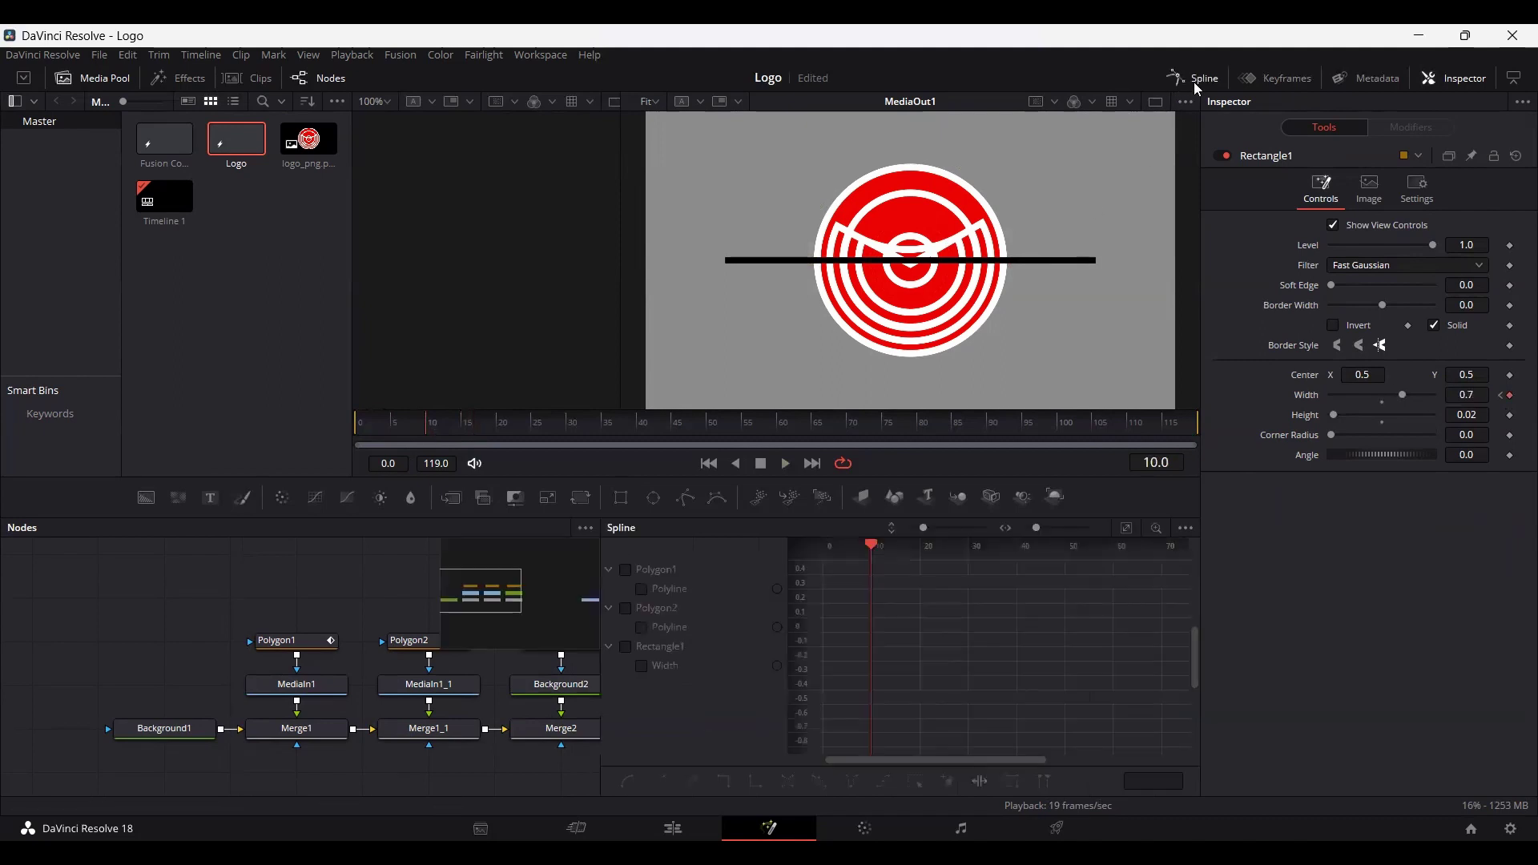
left_click(640, 665)
left_click_drag(921, 759, 950, 561)
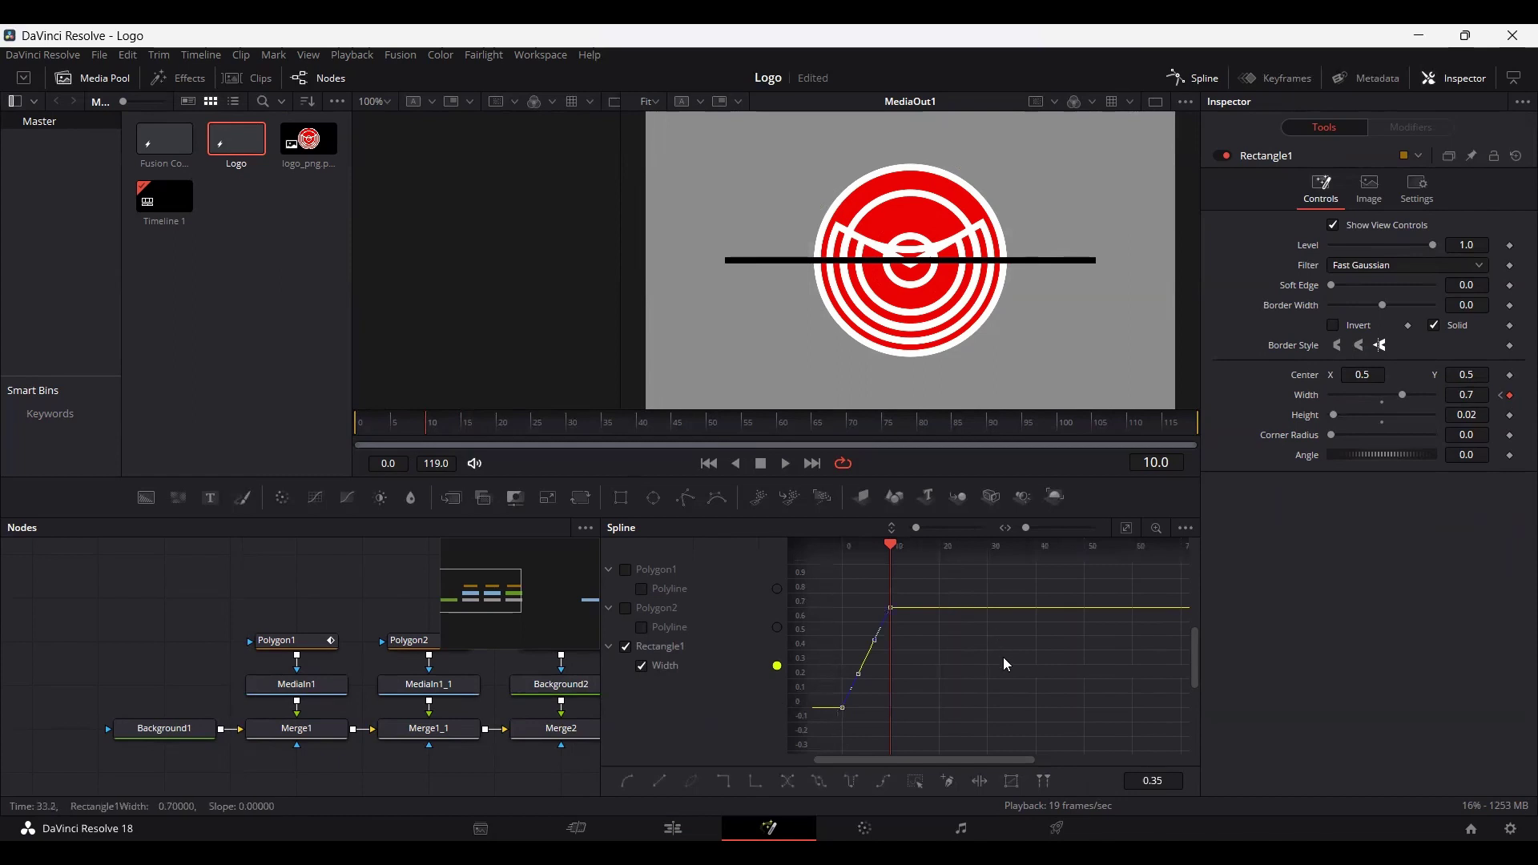
key("s")
key("ctrl+t")
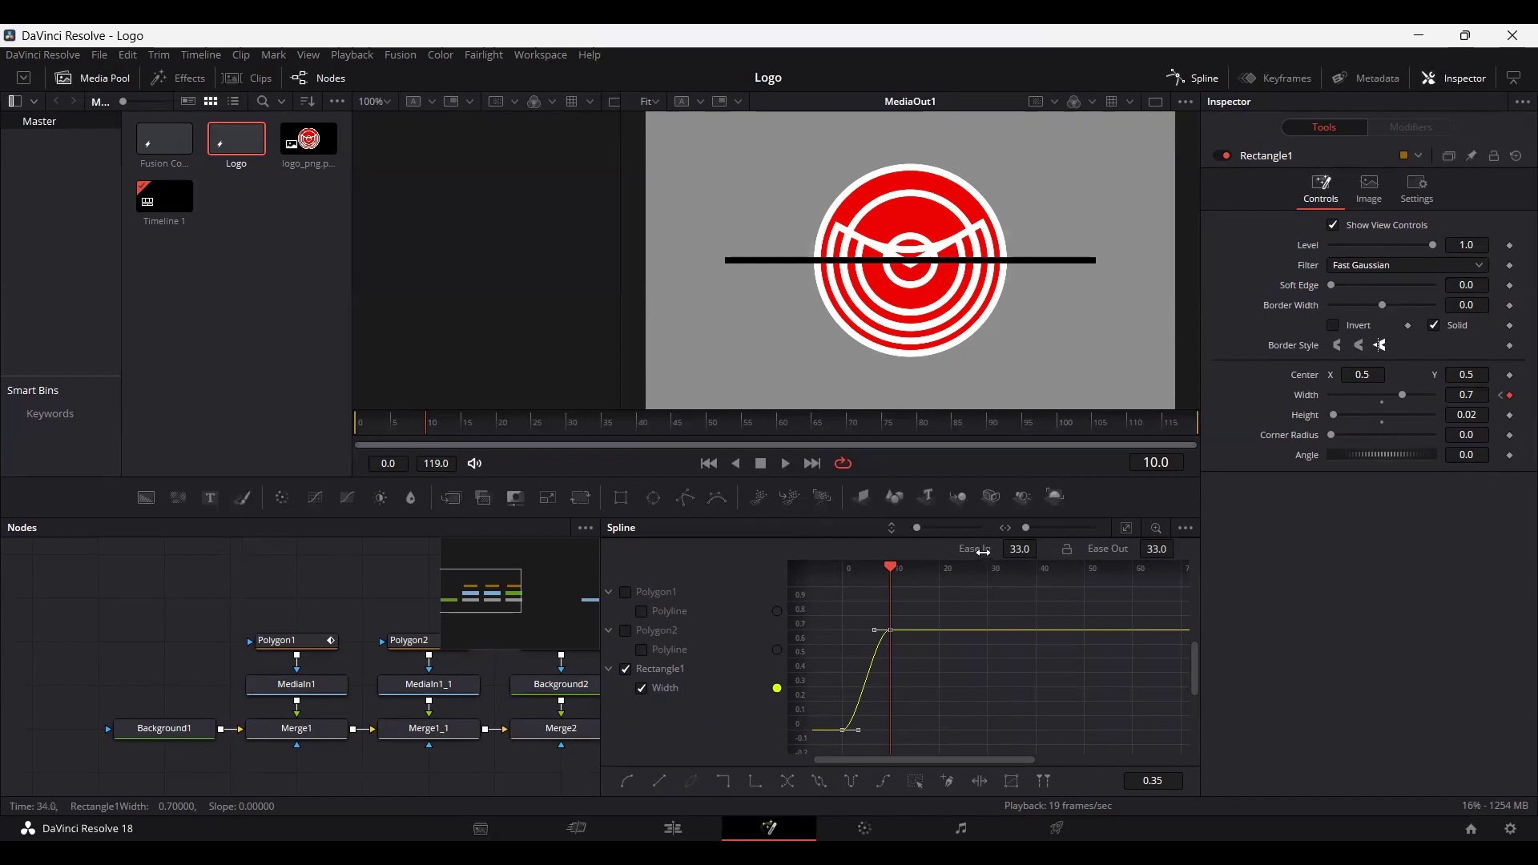
left_click_drag(1041, 547, 1043, 581)
left_click(1193, 77)
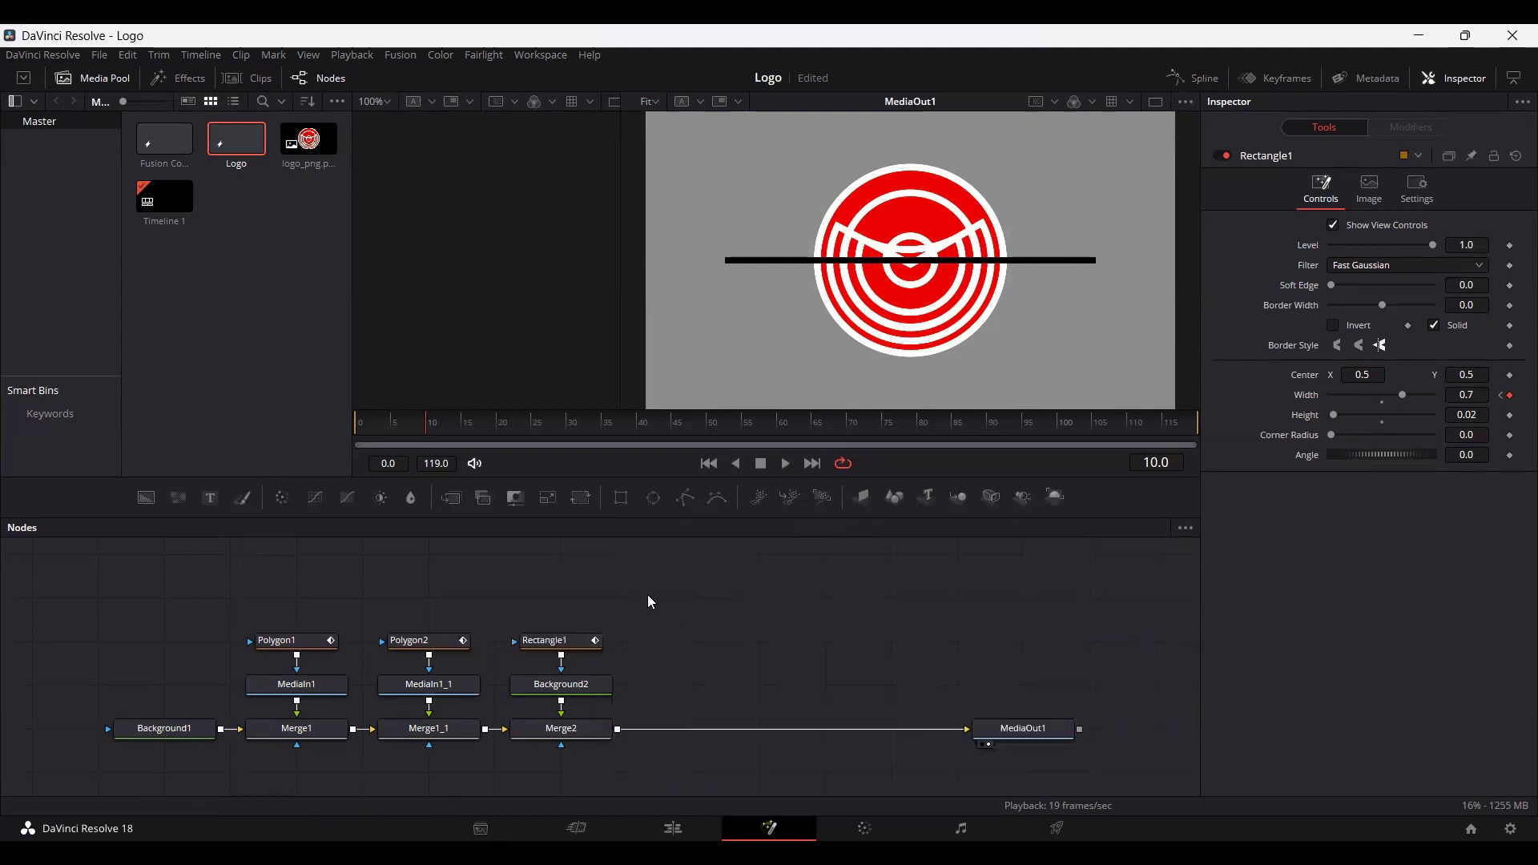
Play the composition from the first frame to check how the bar grows.
key("Home")
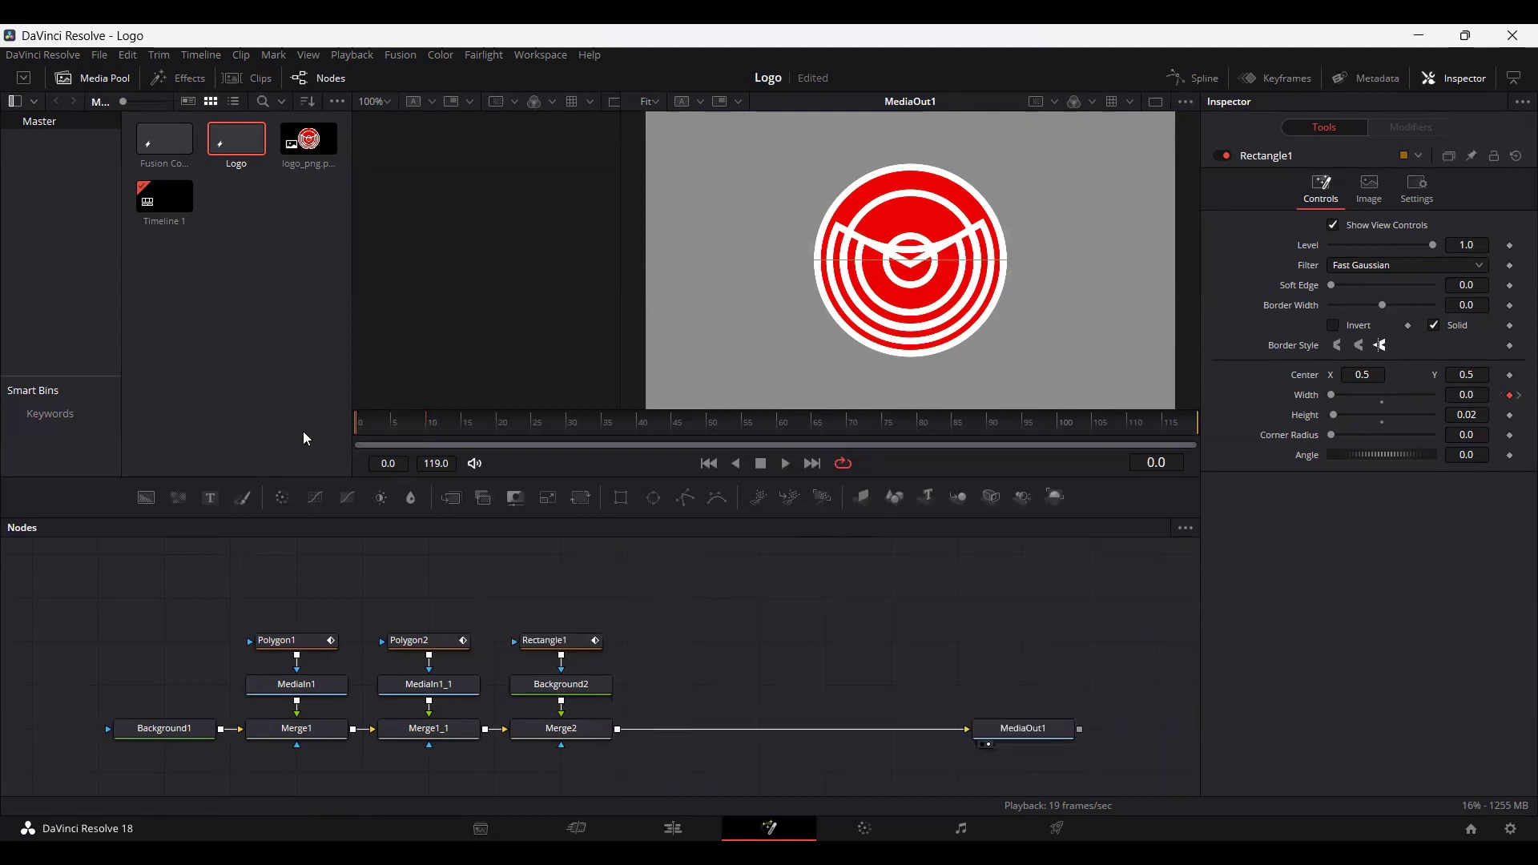
key("space")
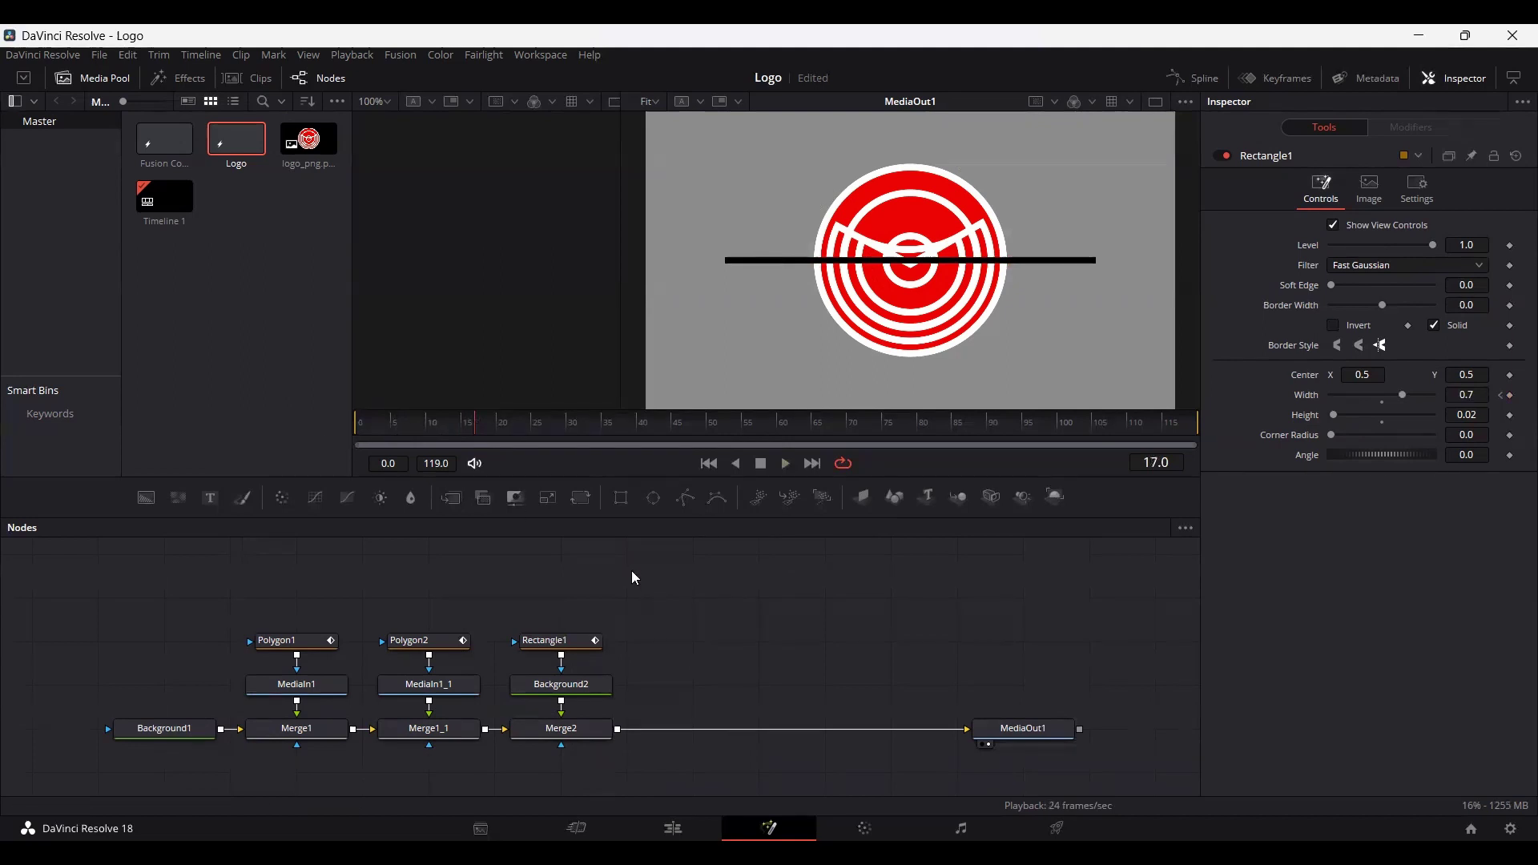
key("Home")
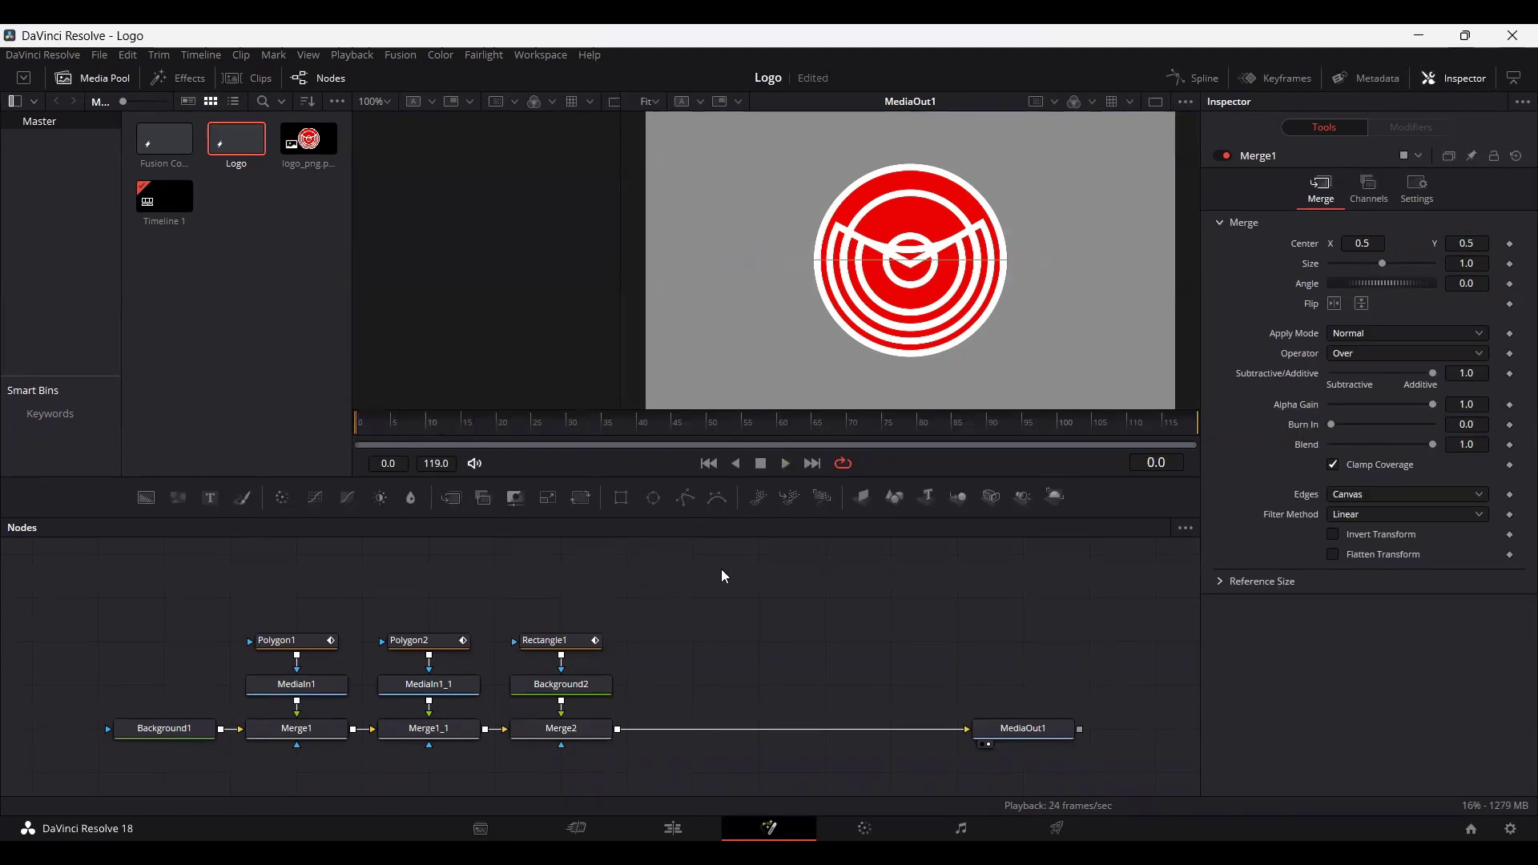
key("space")
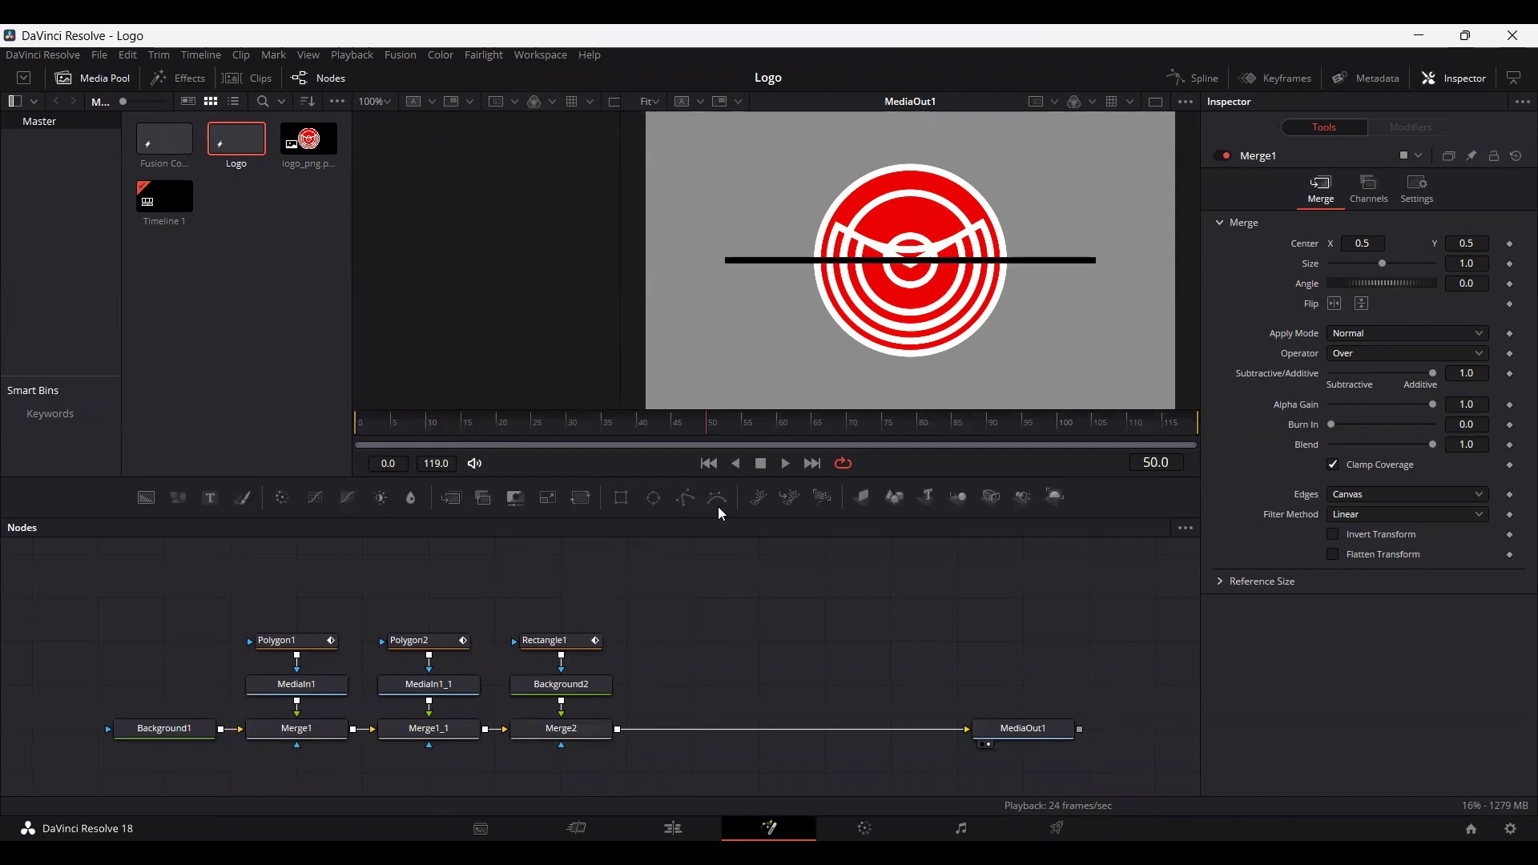
Keyframe the Center of both Merge1 and Merge1_1 at frame 50.
left_click(298, 728)
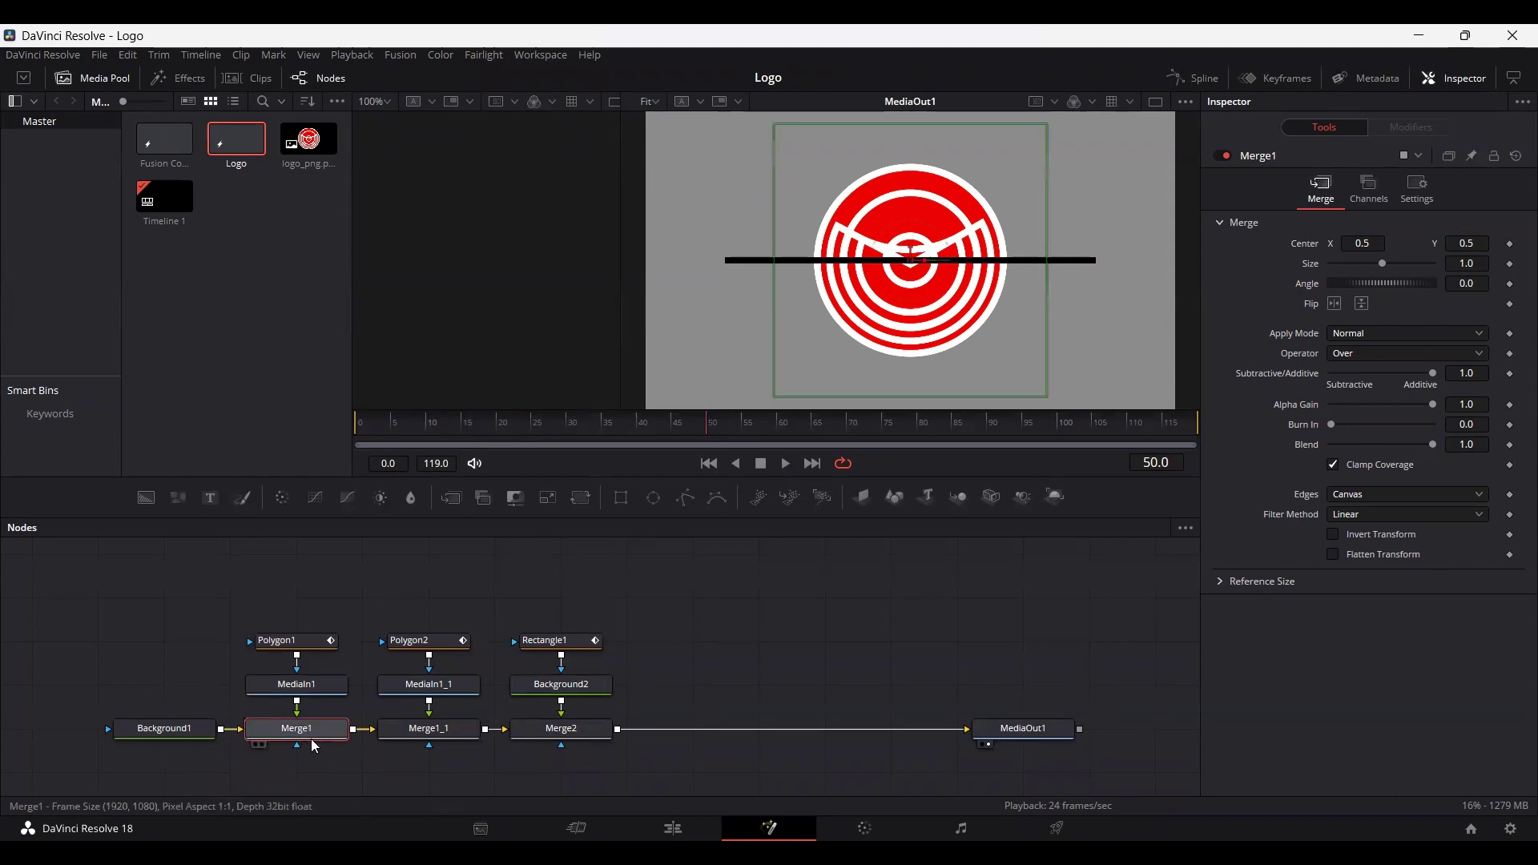
left_click(1510, 244)
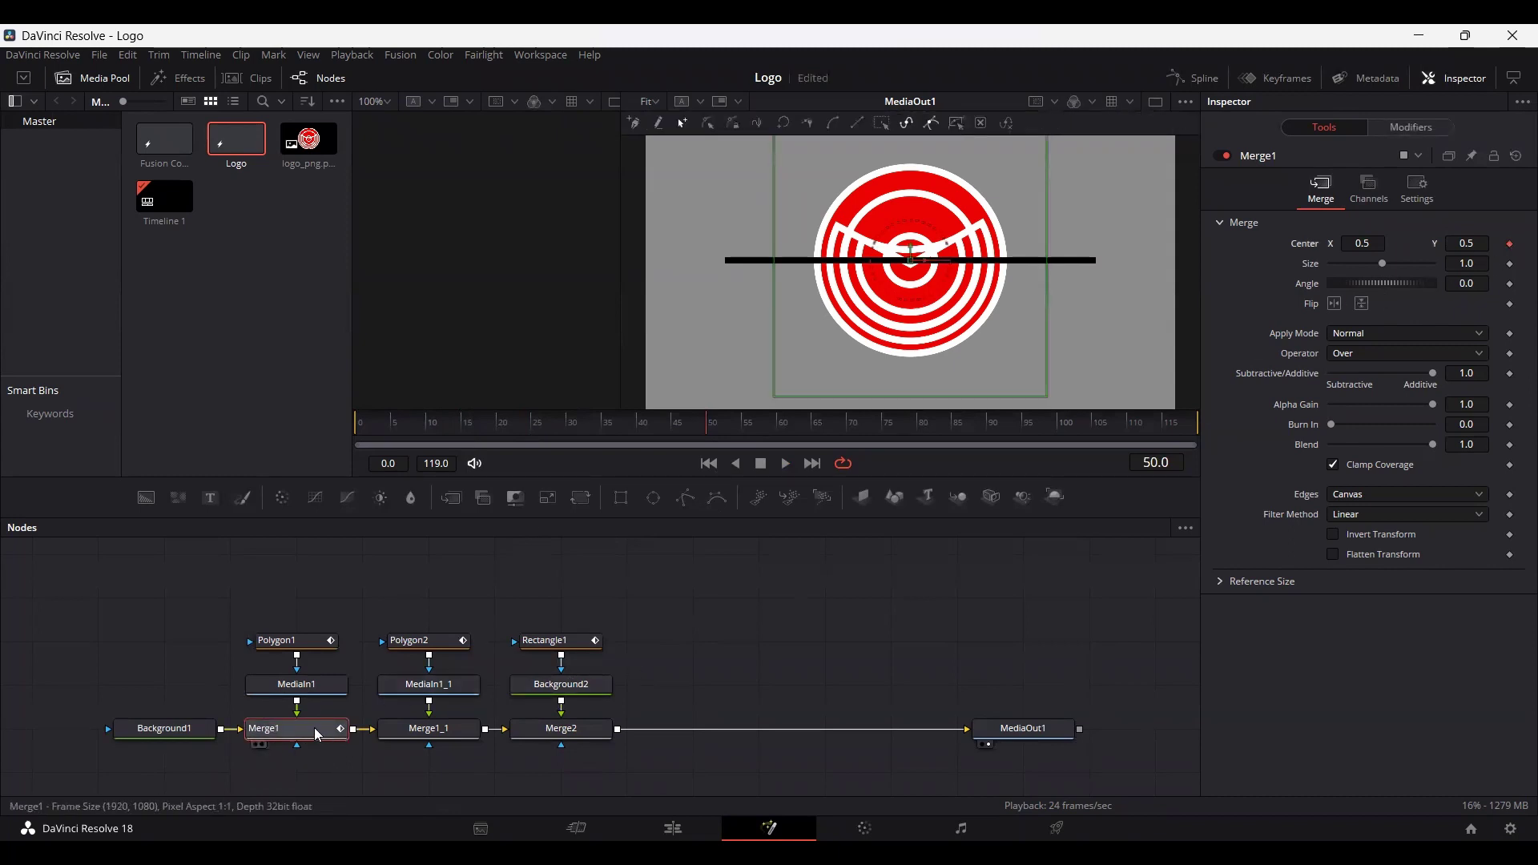
left_click(427, 729)
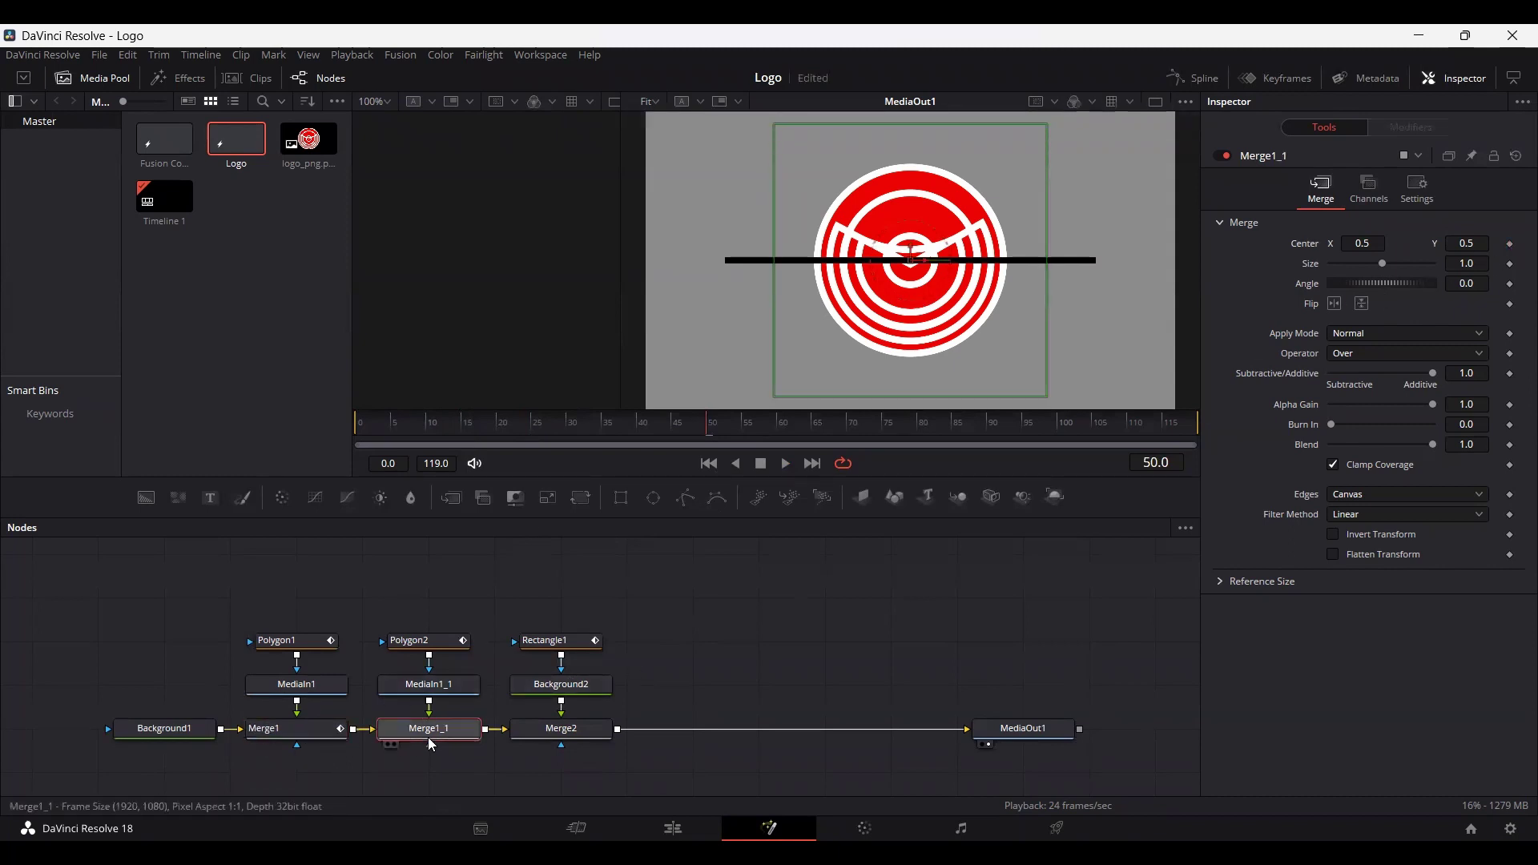
left_click(1510, 245)
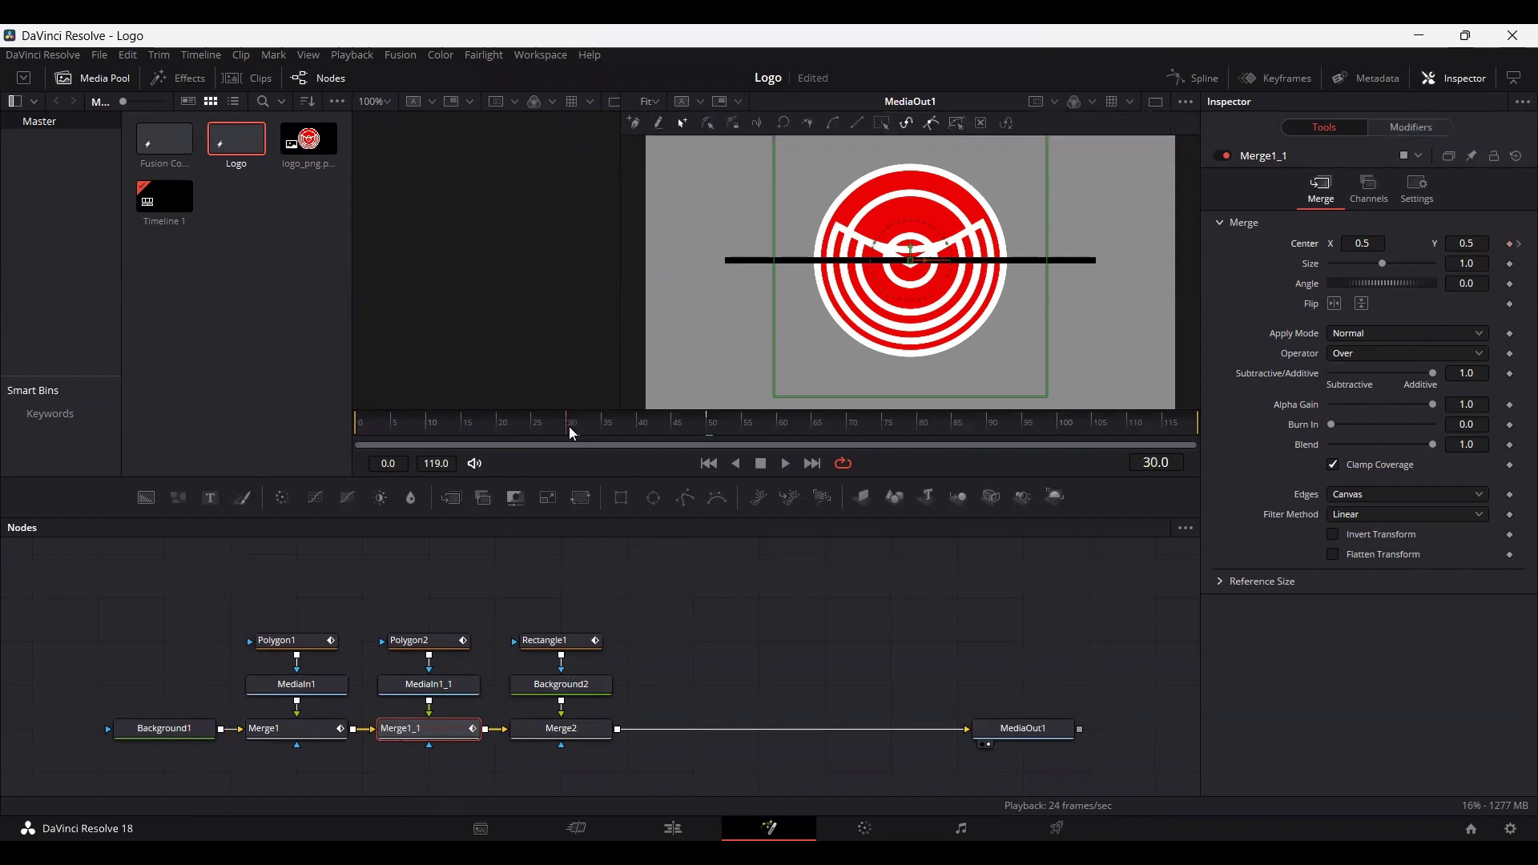
At frame 30, shift the upper half left to Center X about 0.35 and the lower half right to about 0.65.
left_click(300, 730)
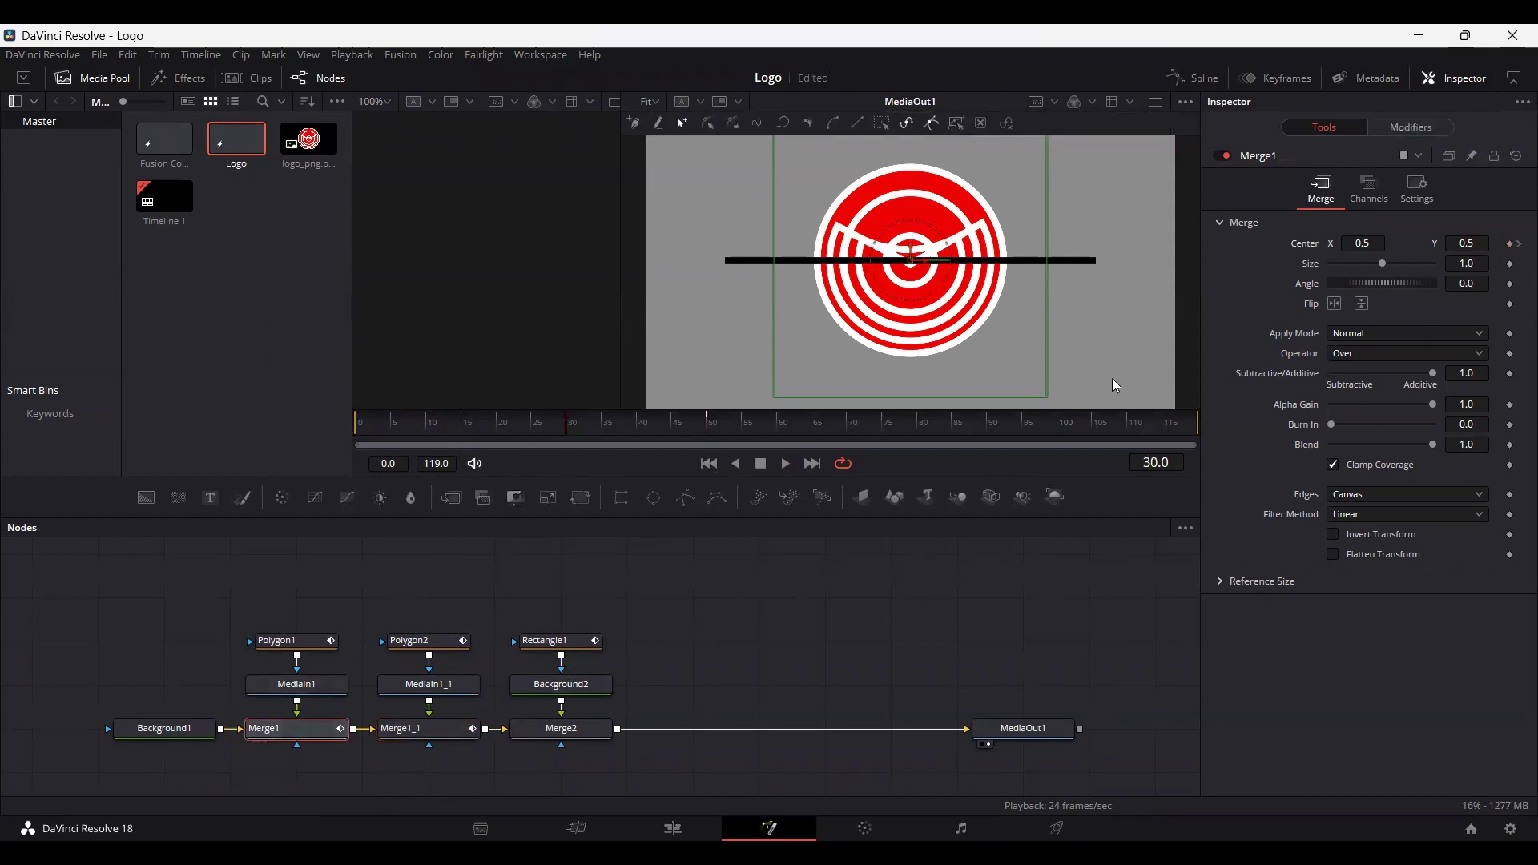
left_click_drag(923, 267, 839, 268)
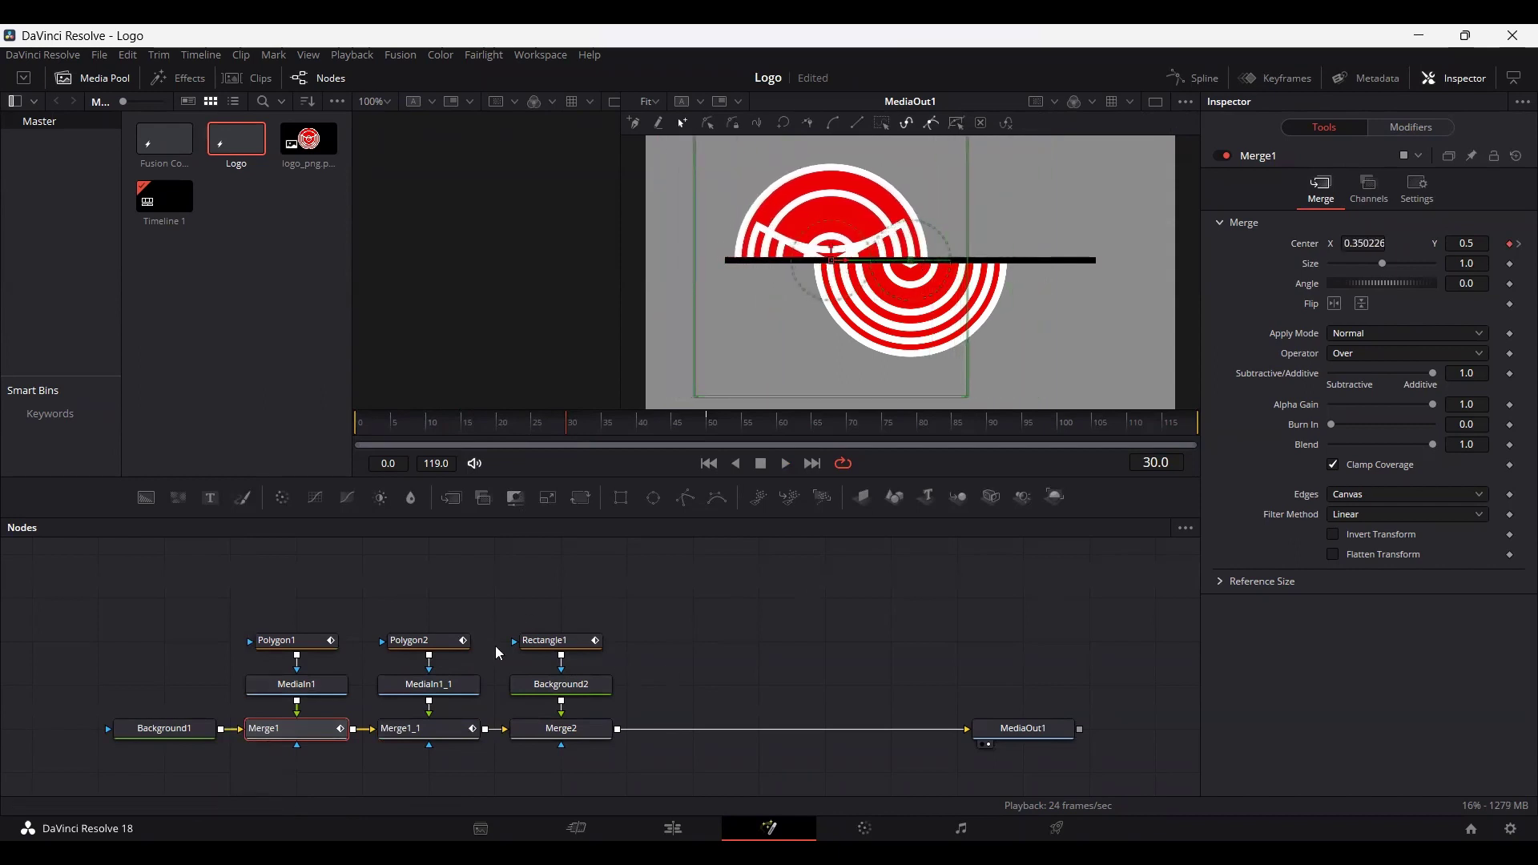
left_click(425, 729)
left_click_drag(913, 261, 993, 261)
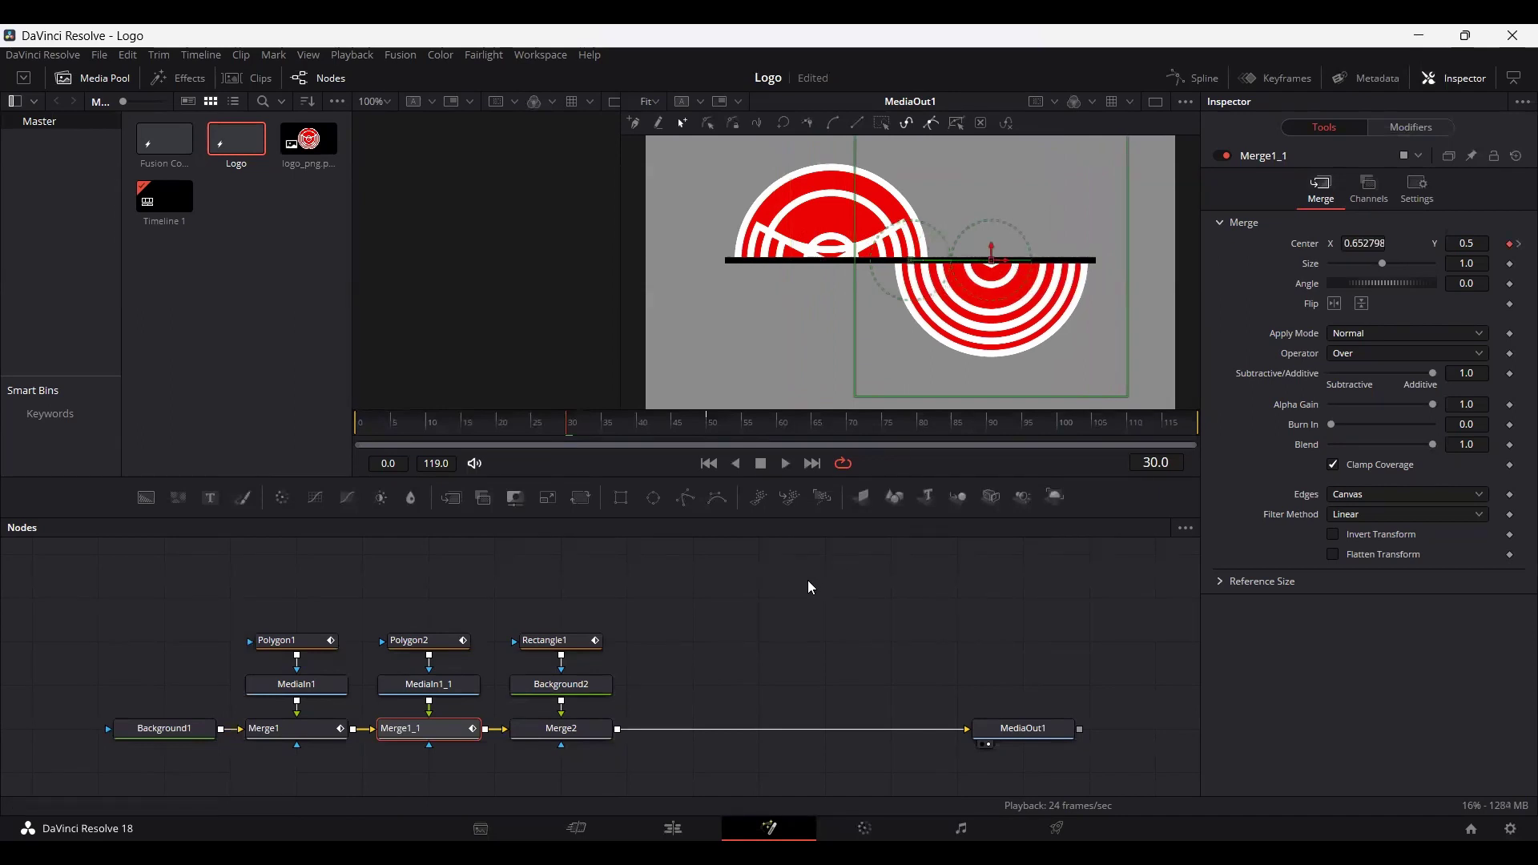
Play the composition from frame 0 to check the two logo halves sliding together.
left_click_drag(495, 416, 353, 439)
left_click(716, 647)
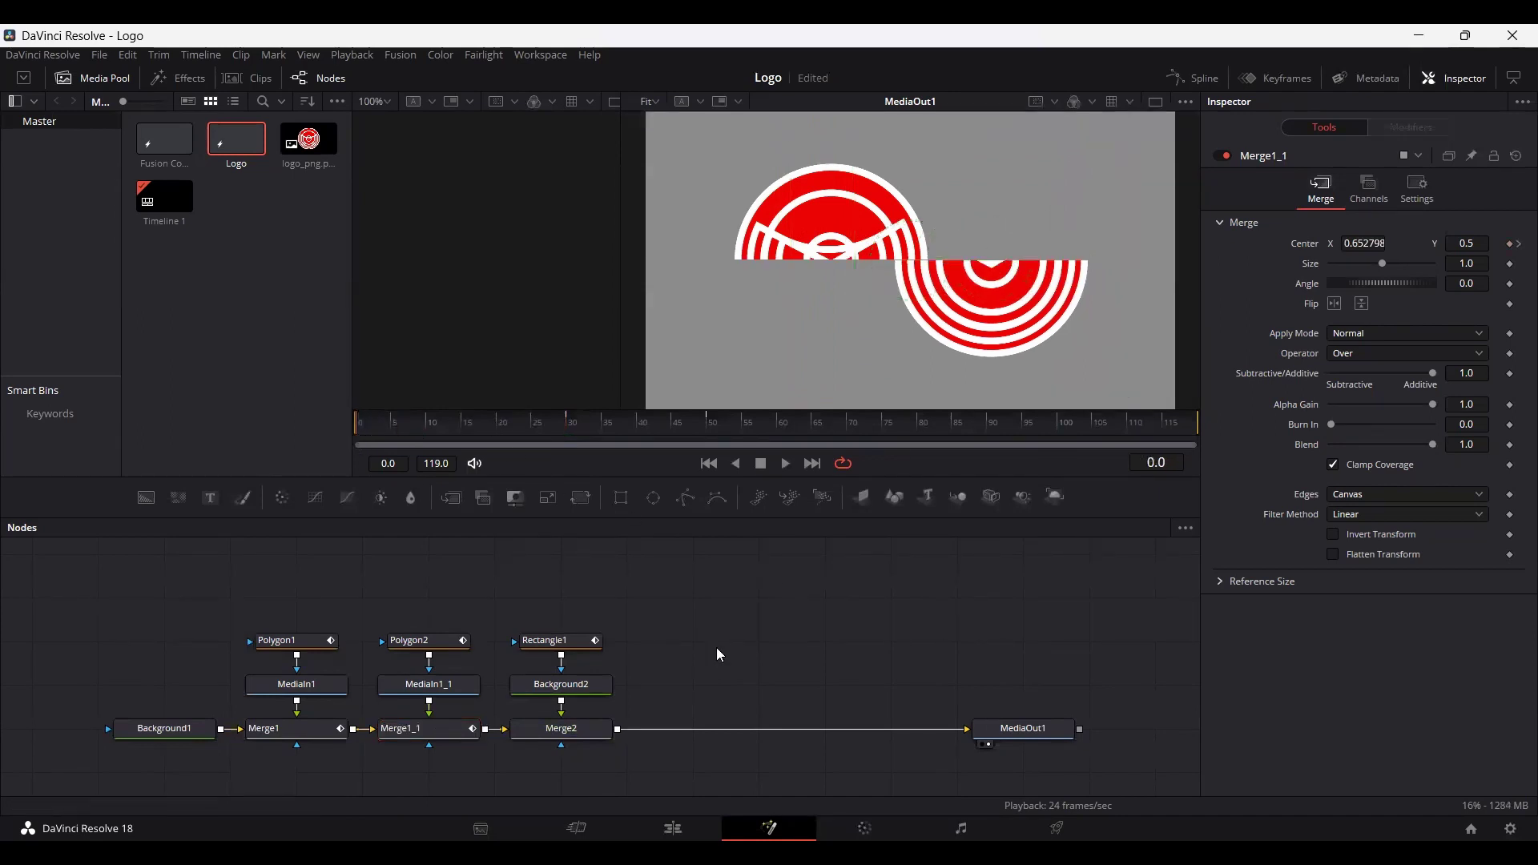
key("space")
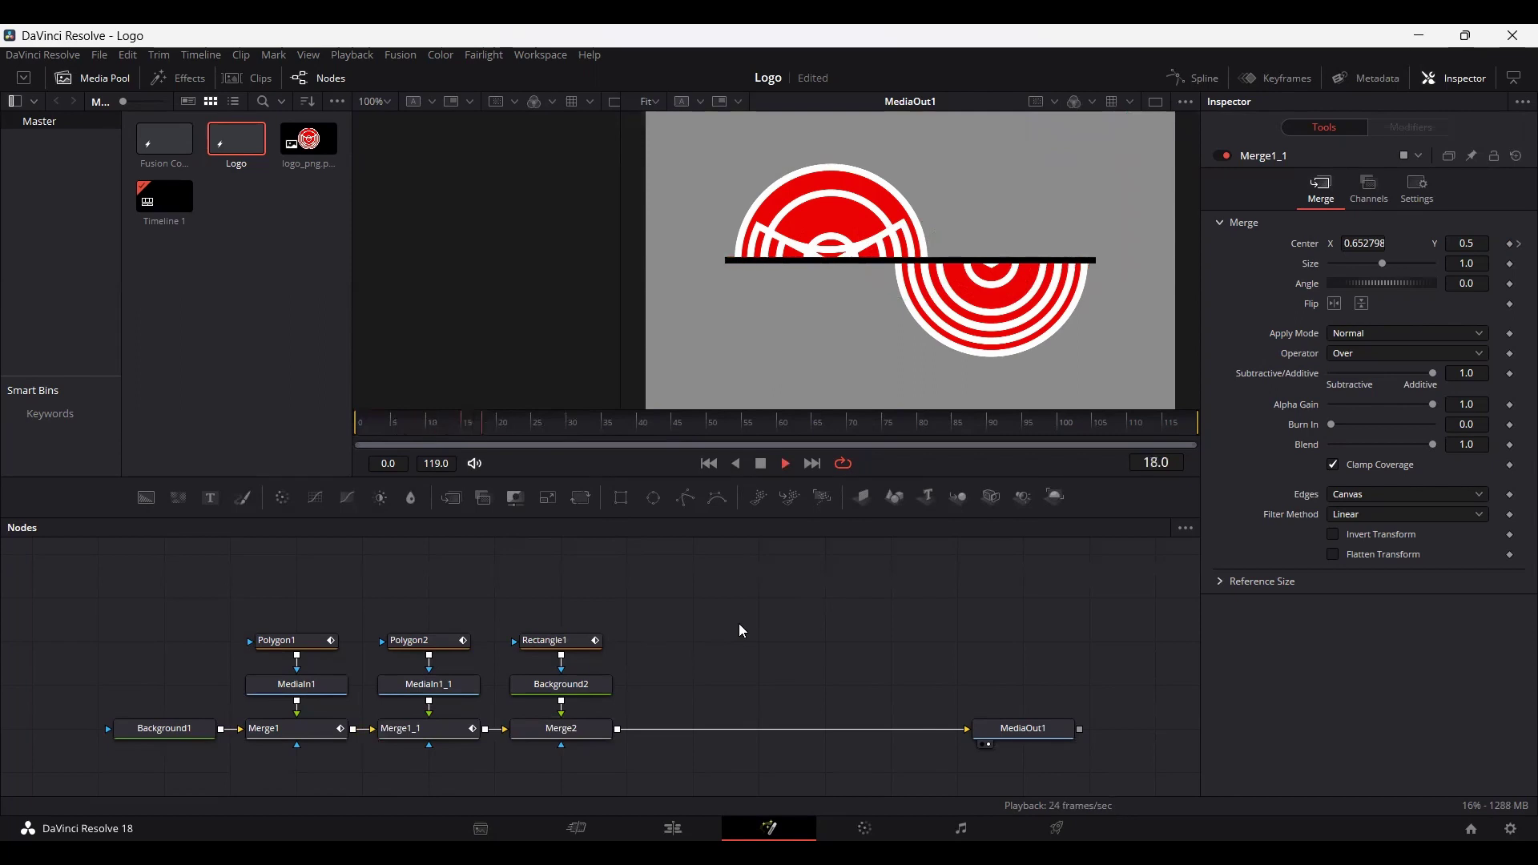
key("space")
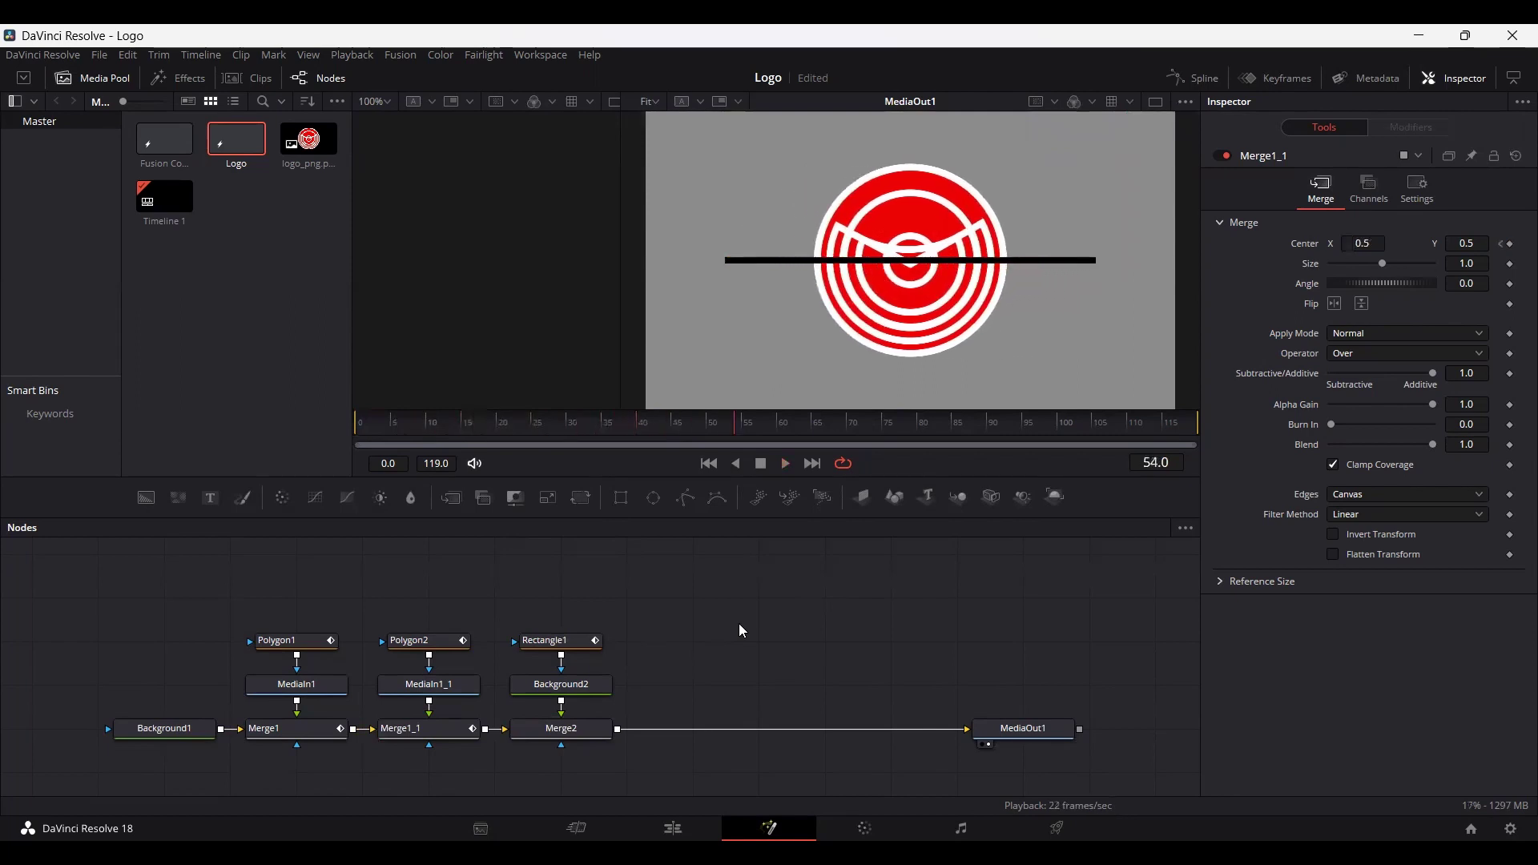
Smooth the Merge1 and Merge1_1 Displacement curves between frames 30 and 50 in the spline editor and adjust their easing.
left_click(1195, 77)
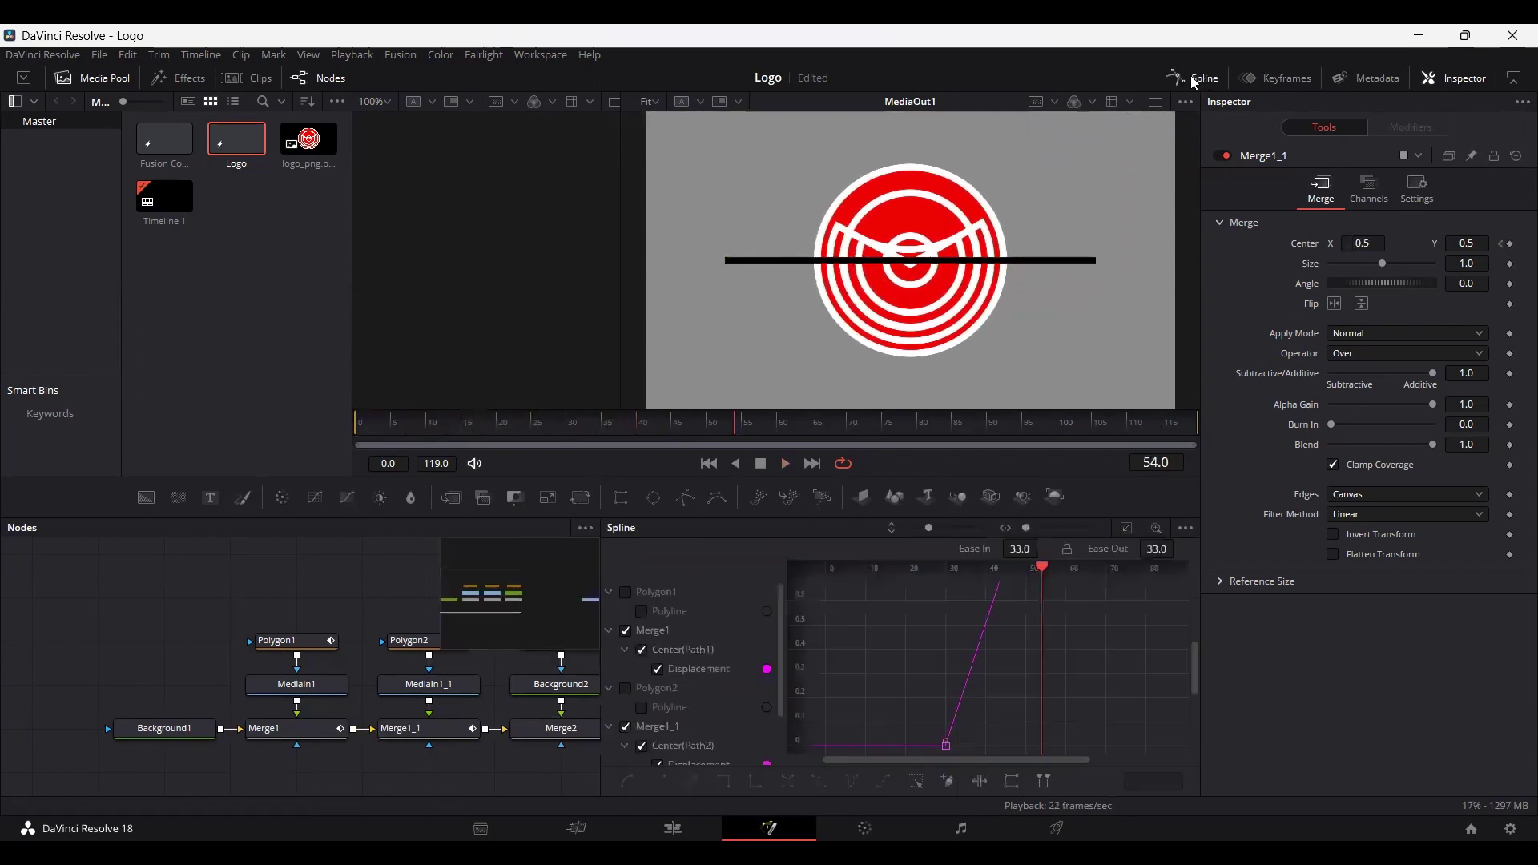
left_click(610, 631)
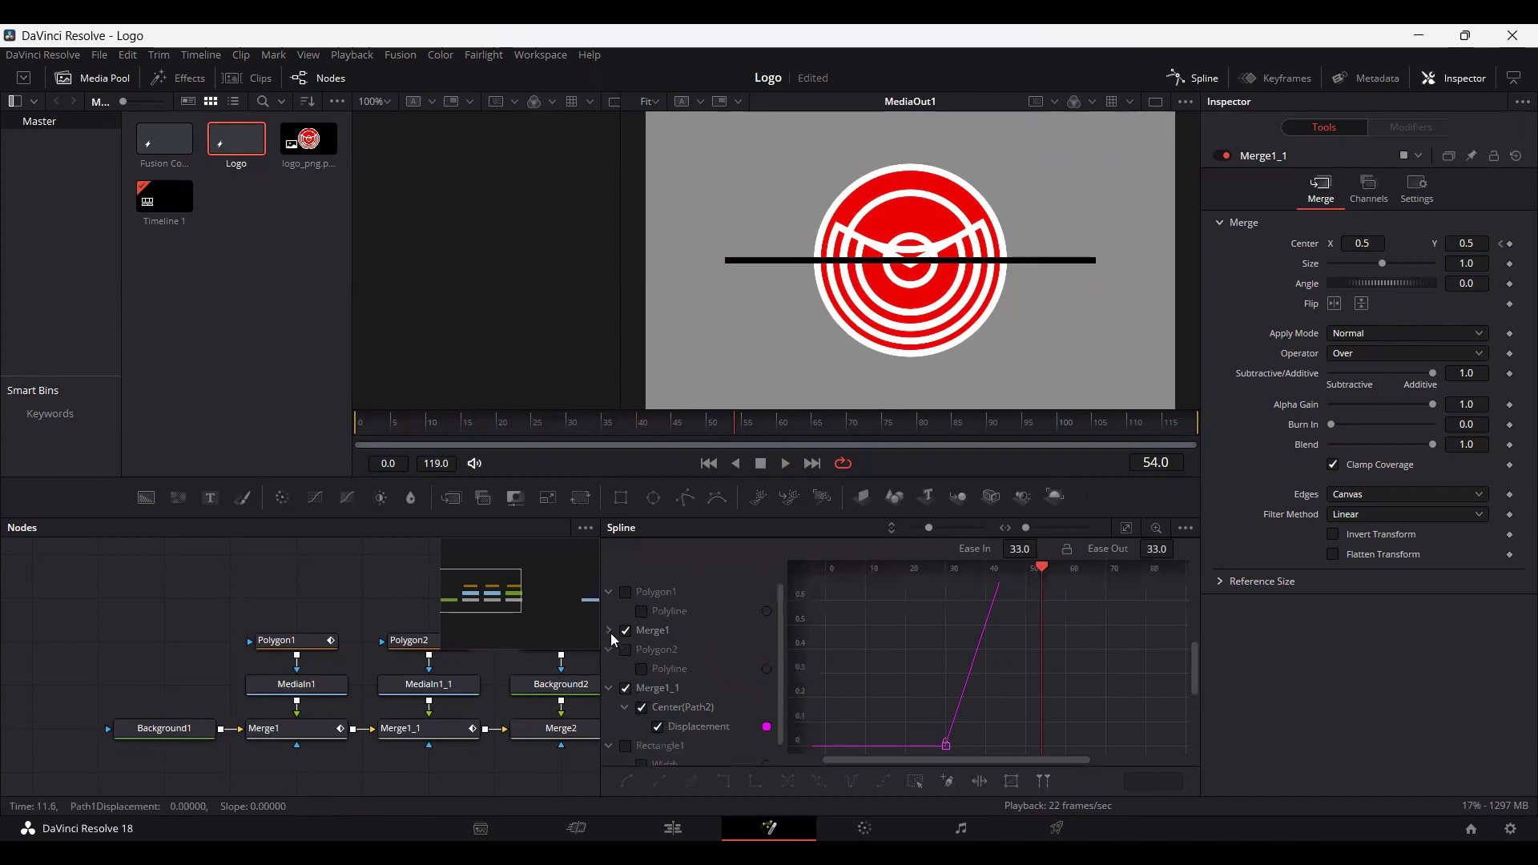
left_click(604, 687)
left_click(1125, 532)
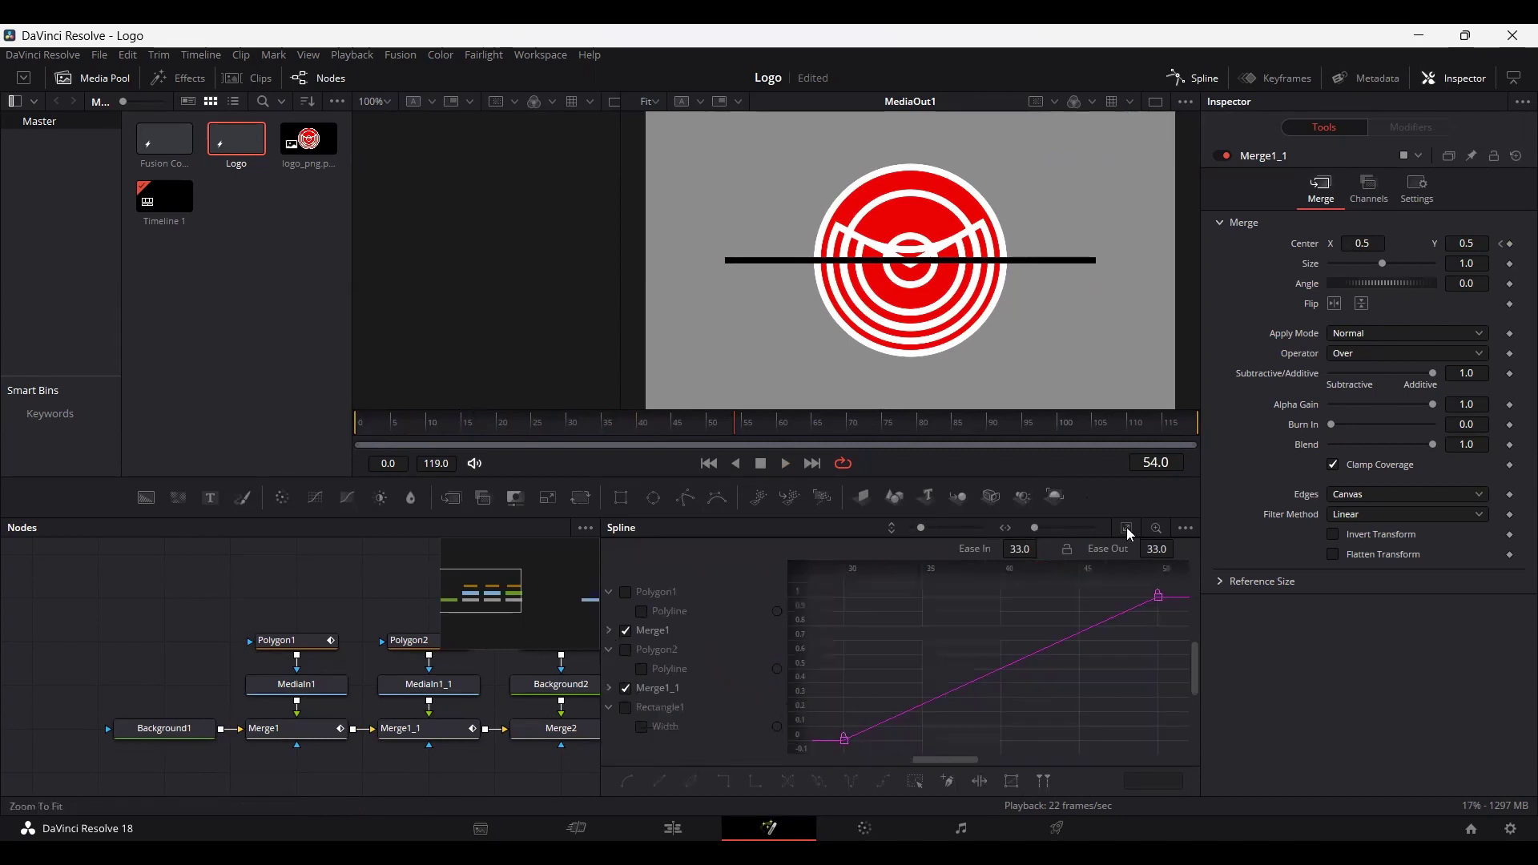
scroll(850, 627, "down", 3)
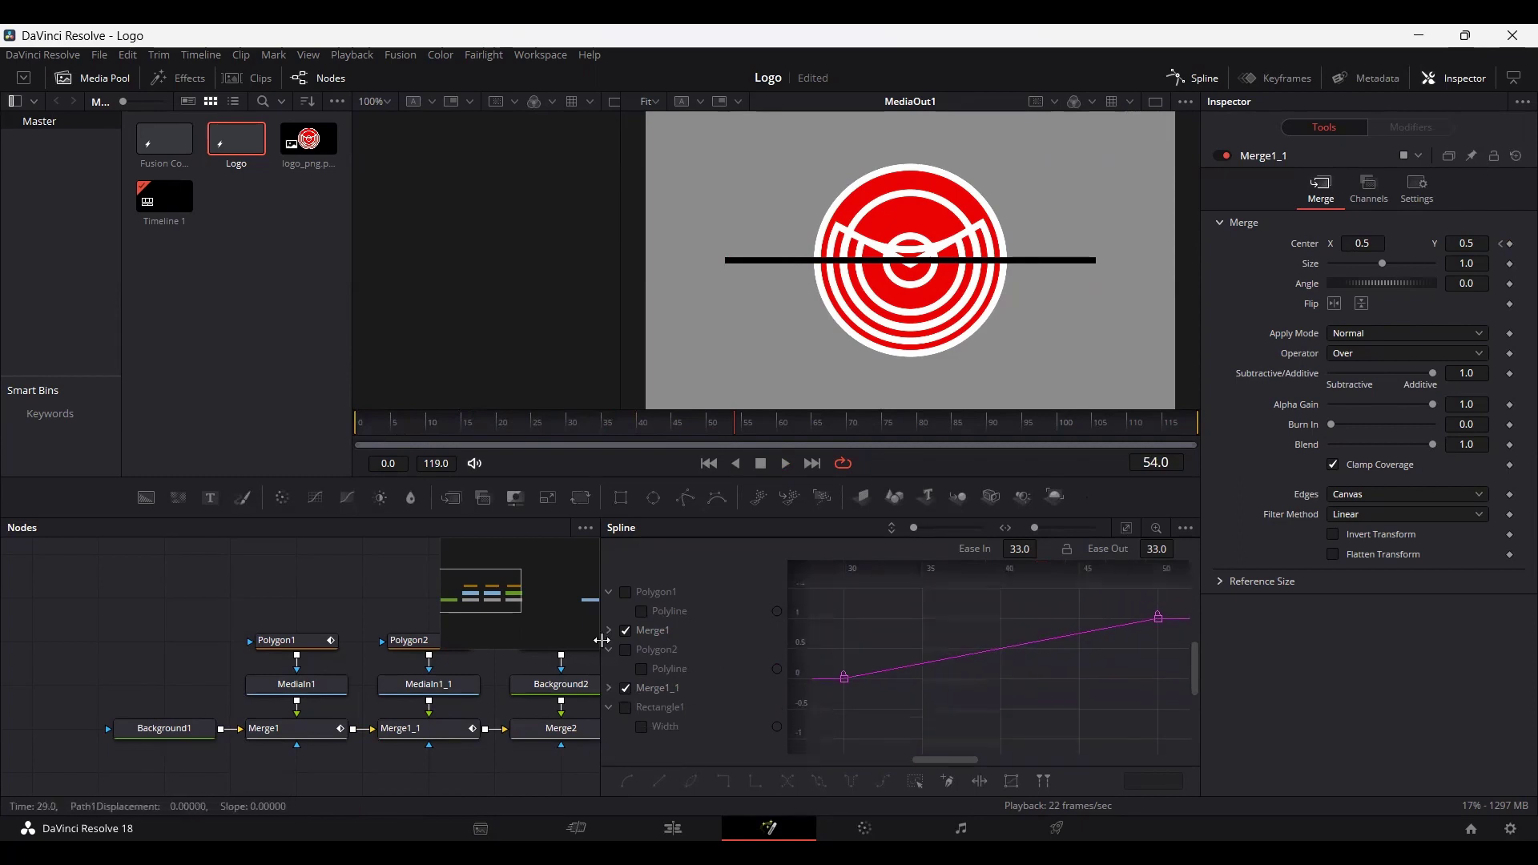
left_click_drag(821, 730, 1171, 599)
key("shift+s")
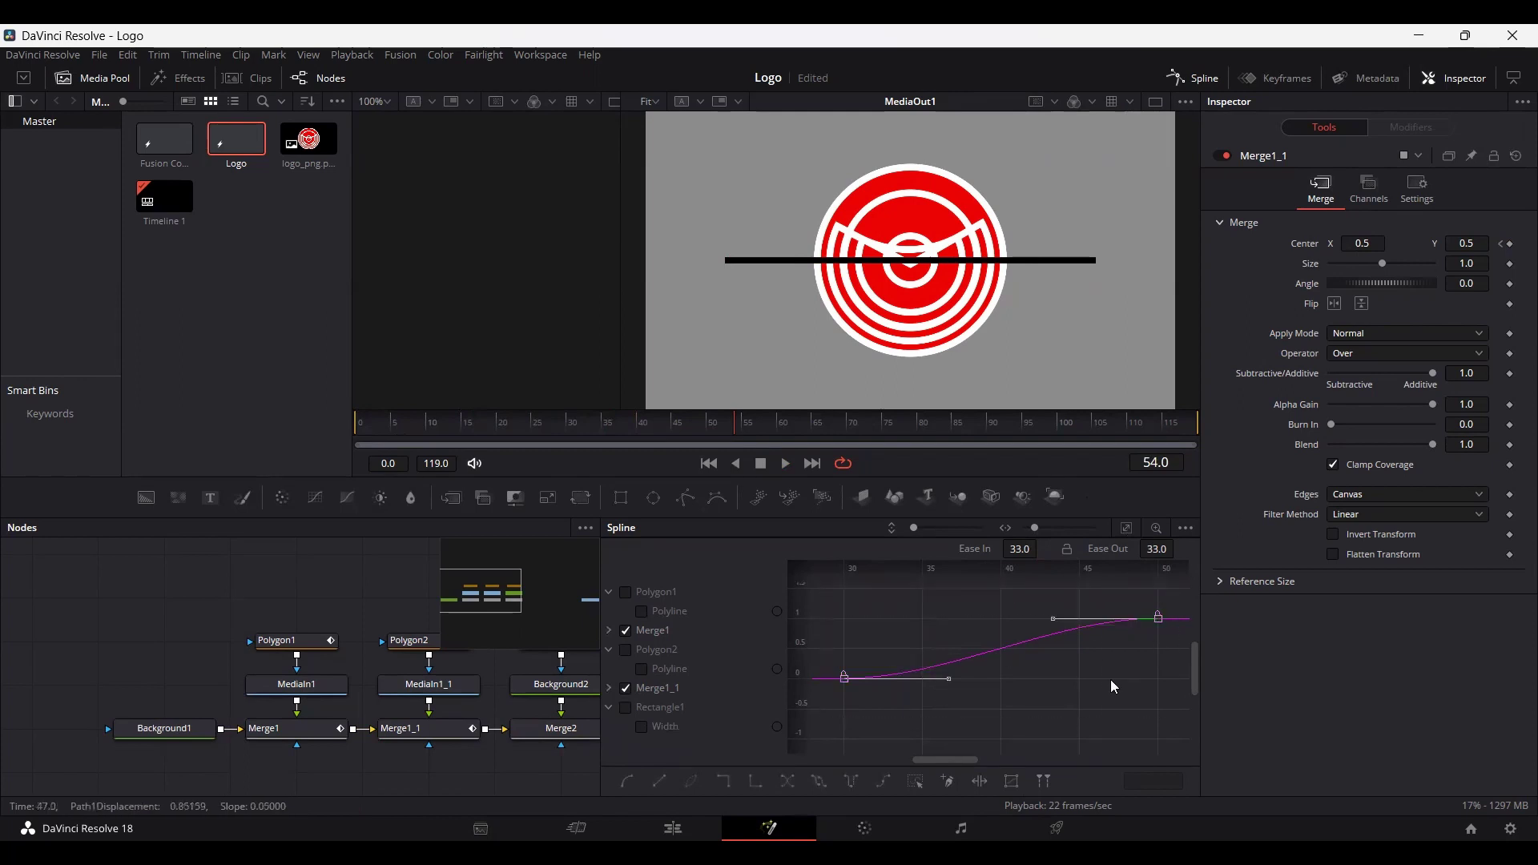
left_click(1015, 549)
left_click_drag(1015, 549, 1041, 550)
left_click(809, 623)
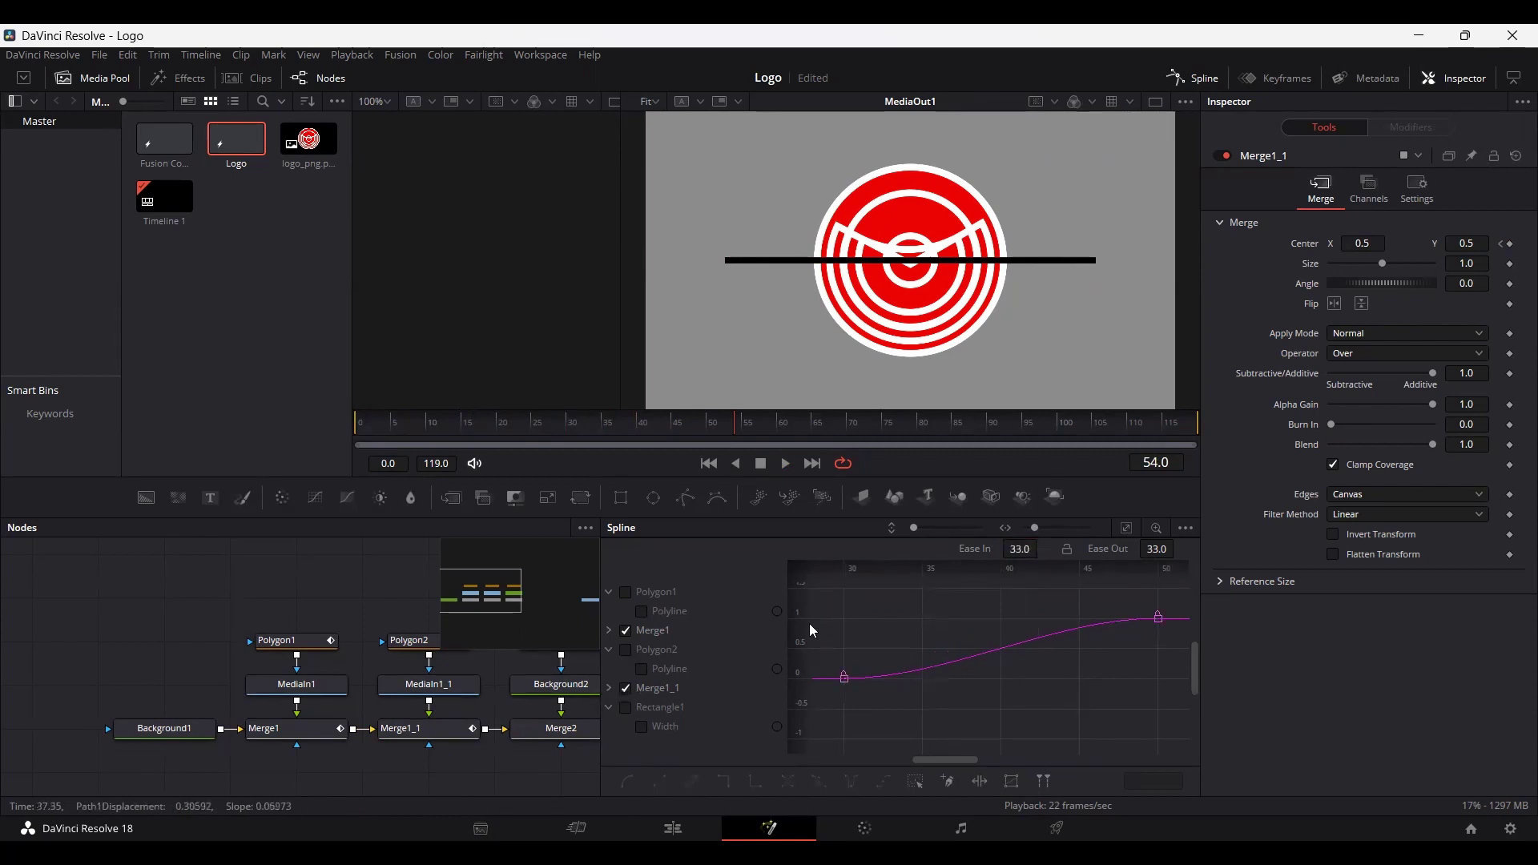
key("shift+8")
Play back the eased slide of the logo halves and return the playhead to frame 10.
left_click_drag(467, 438, 509, 437)
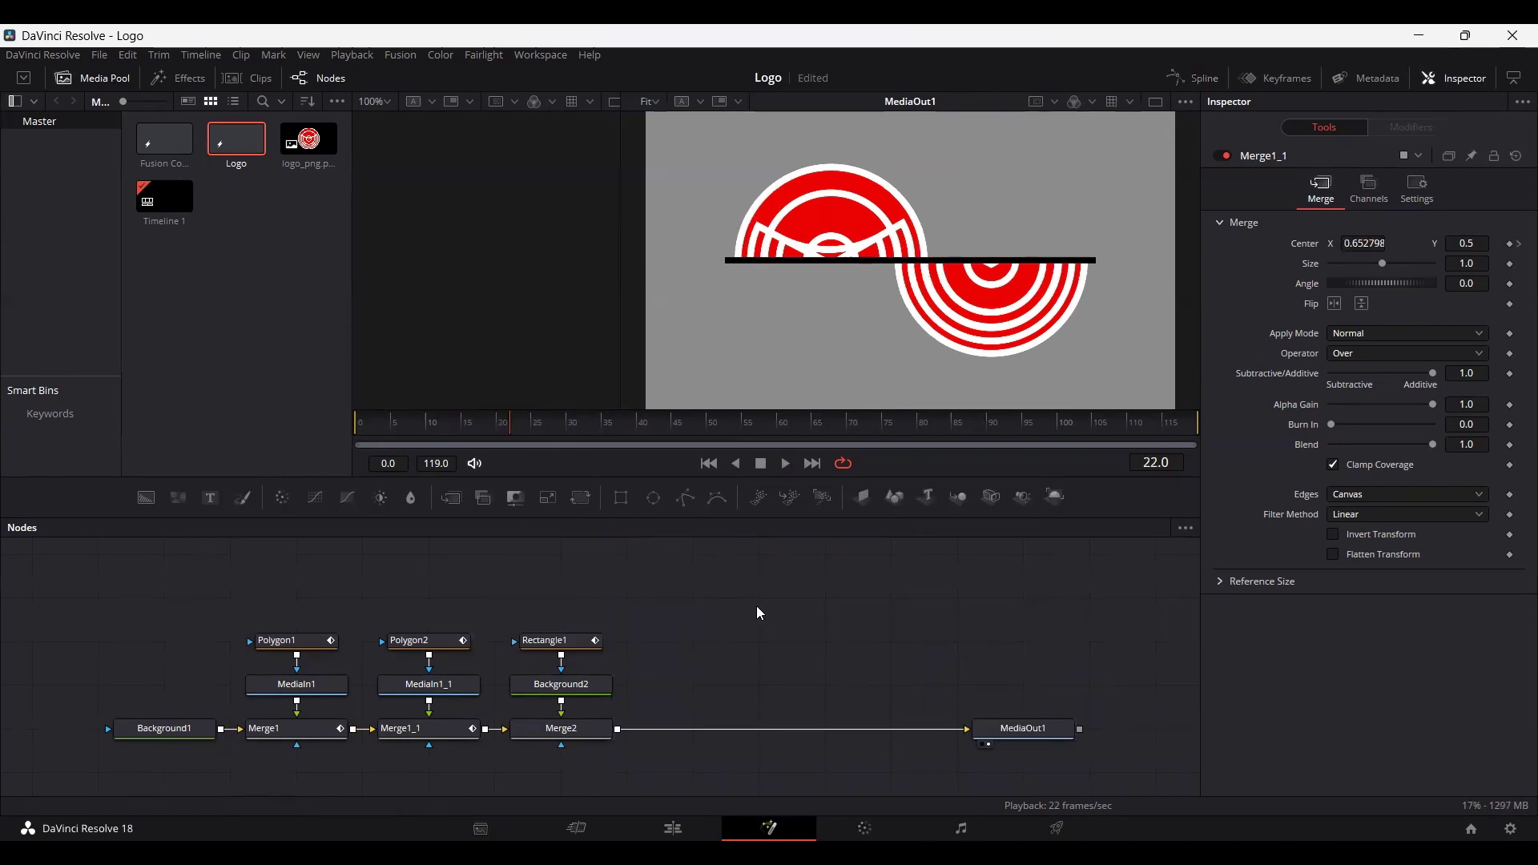
key("space")
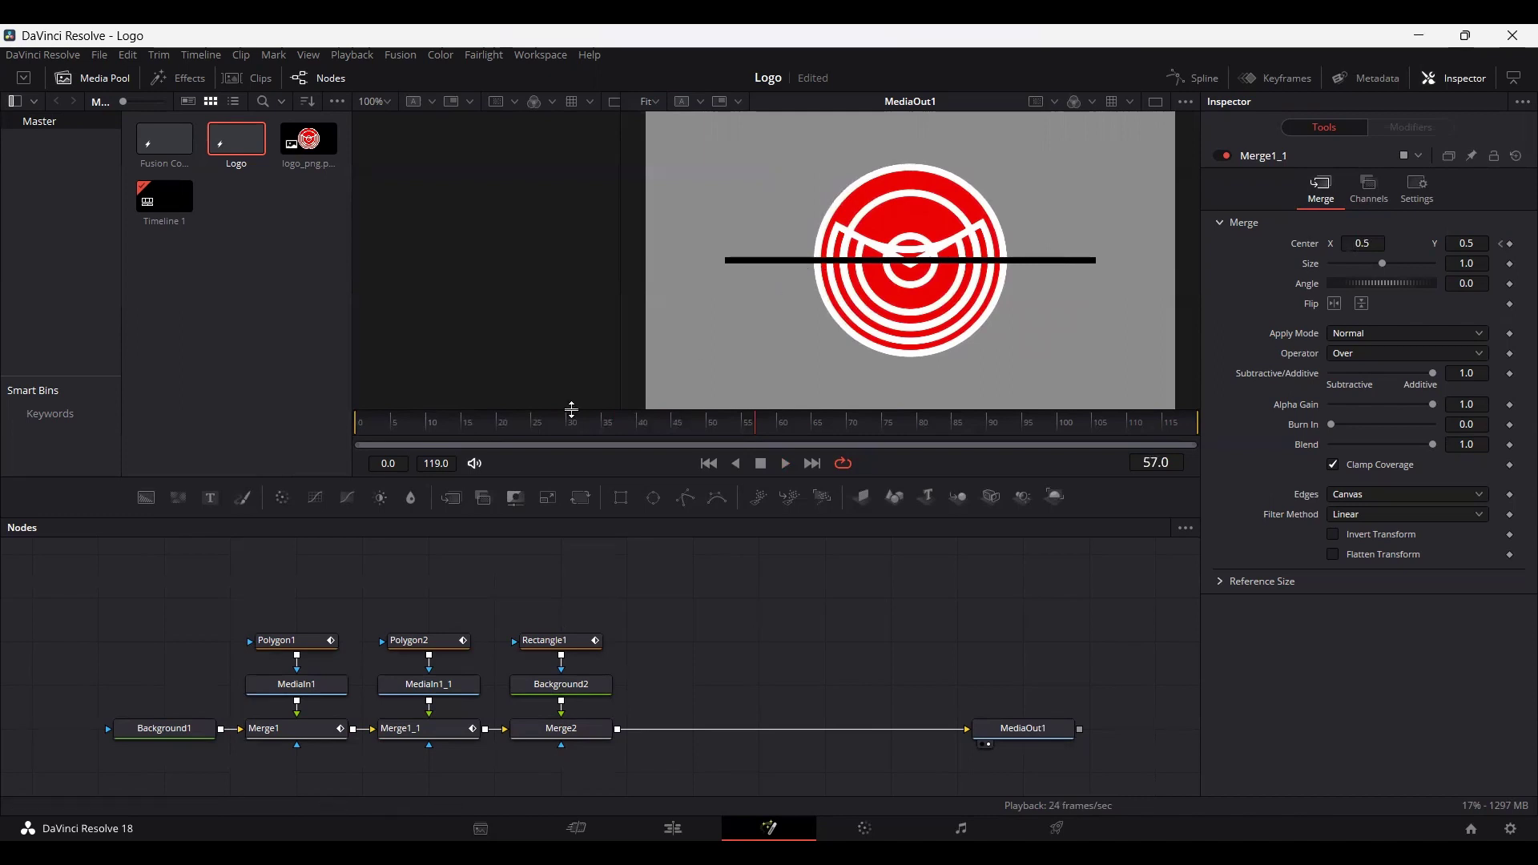
left_click(447, 424)
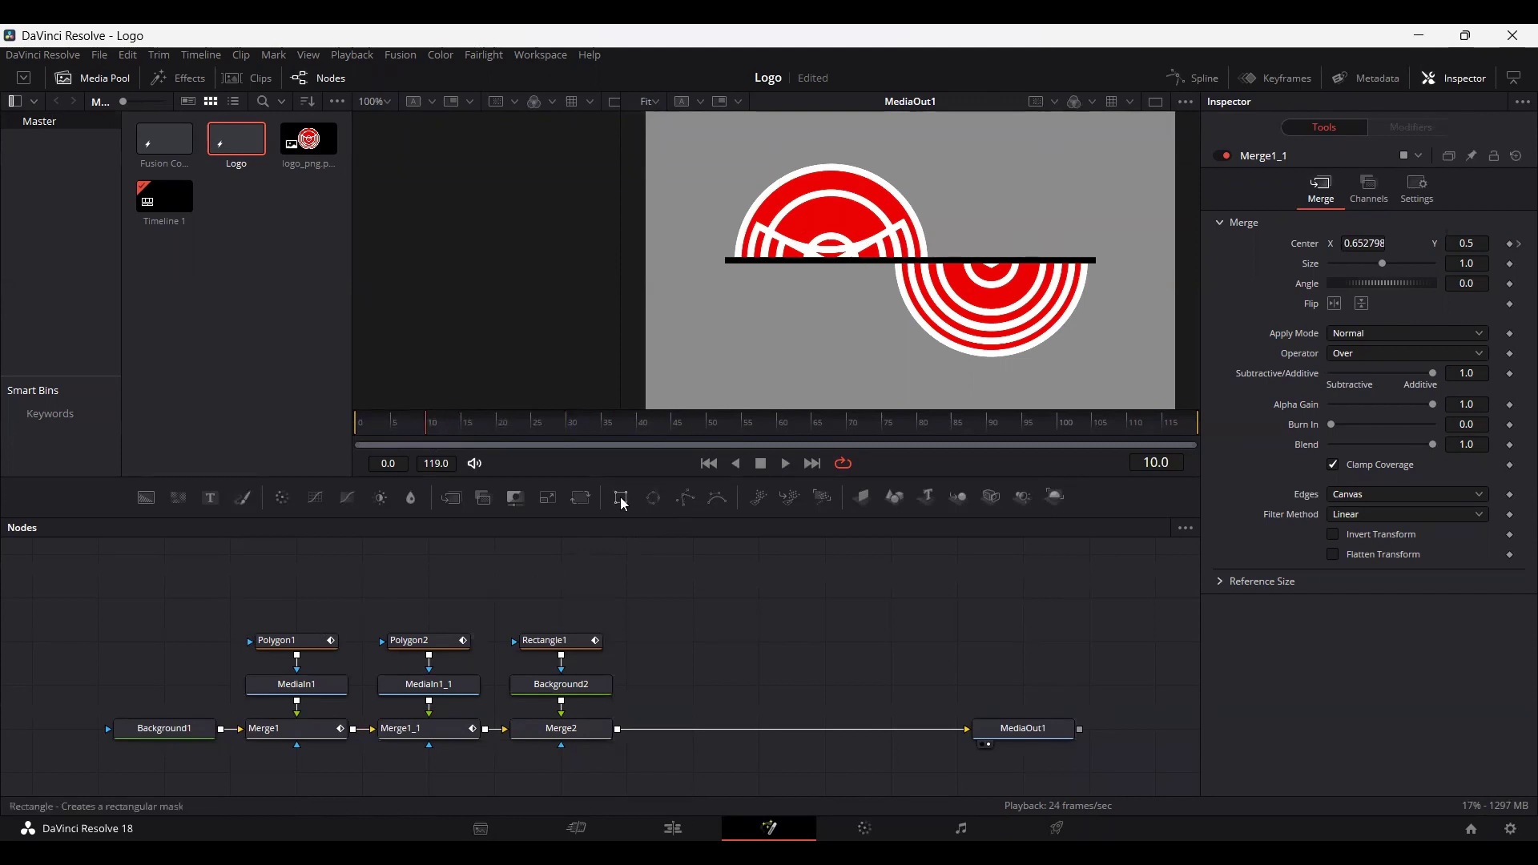
Mask Merge1 with a new rectangle widened to about 0.93 and positioned around the upper logo half, and space out the downstream nodes.
left_click_drag(621, 497, 272, 712)
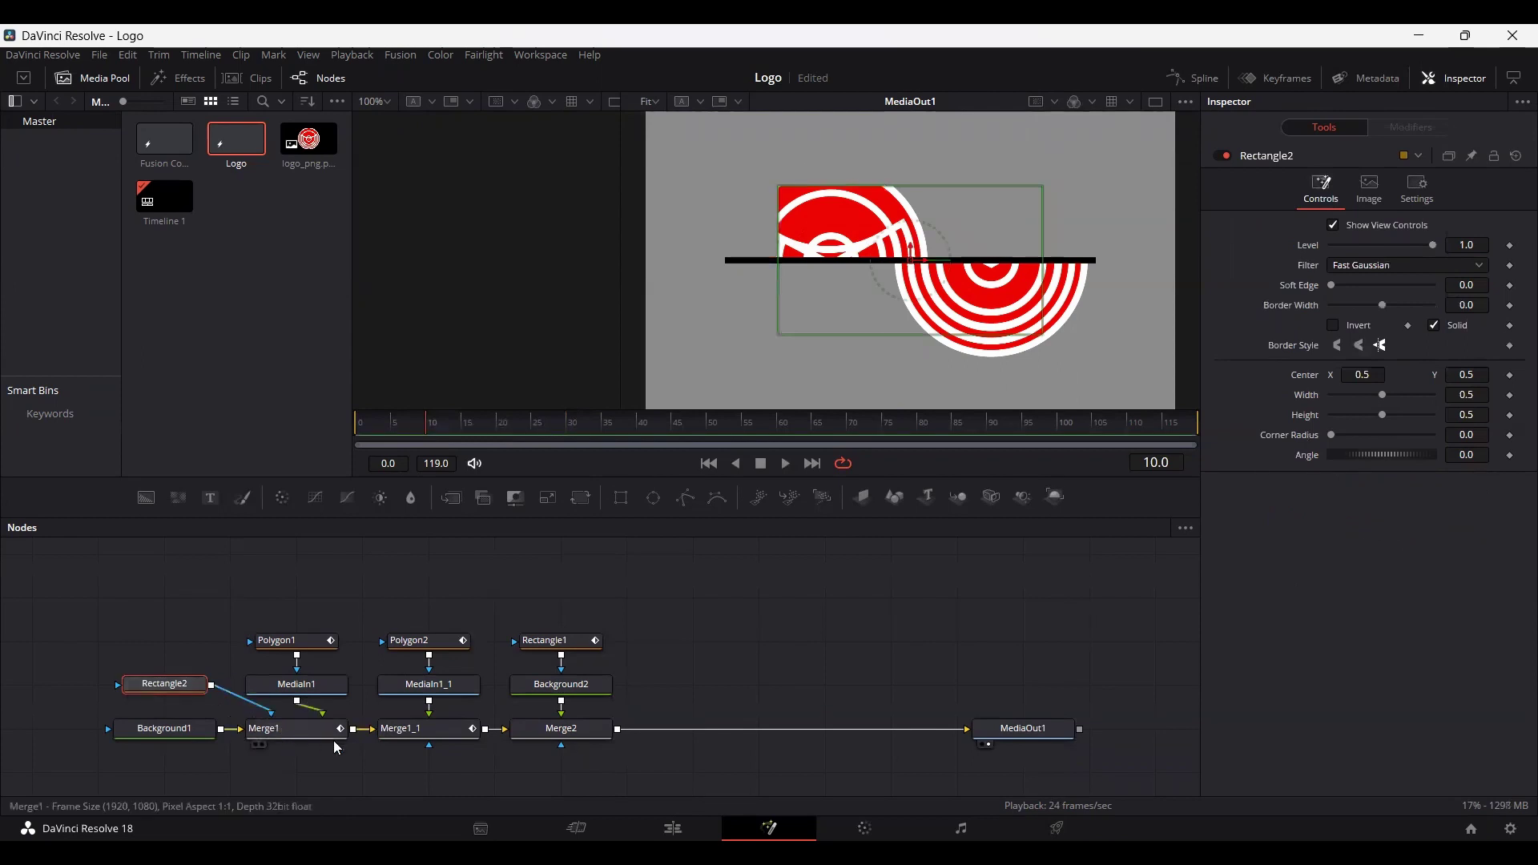
left_click_drag(924, 260, 863, 262)
left_click_drag(1383, 396, 1425, 395)
left_click_drag(847, 248, 849, 216)
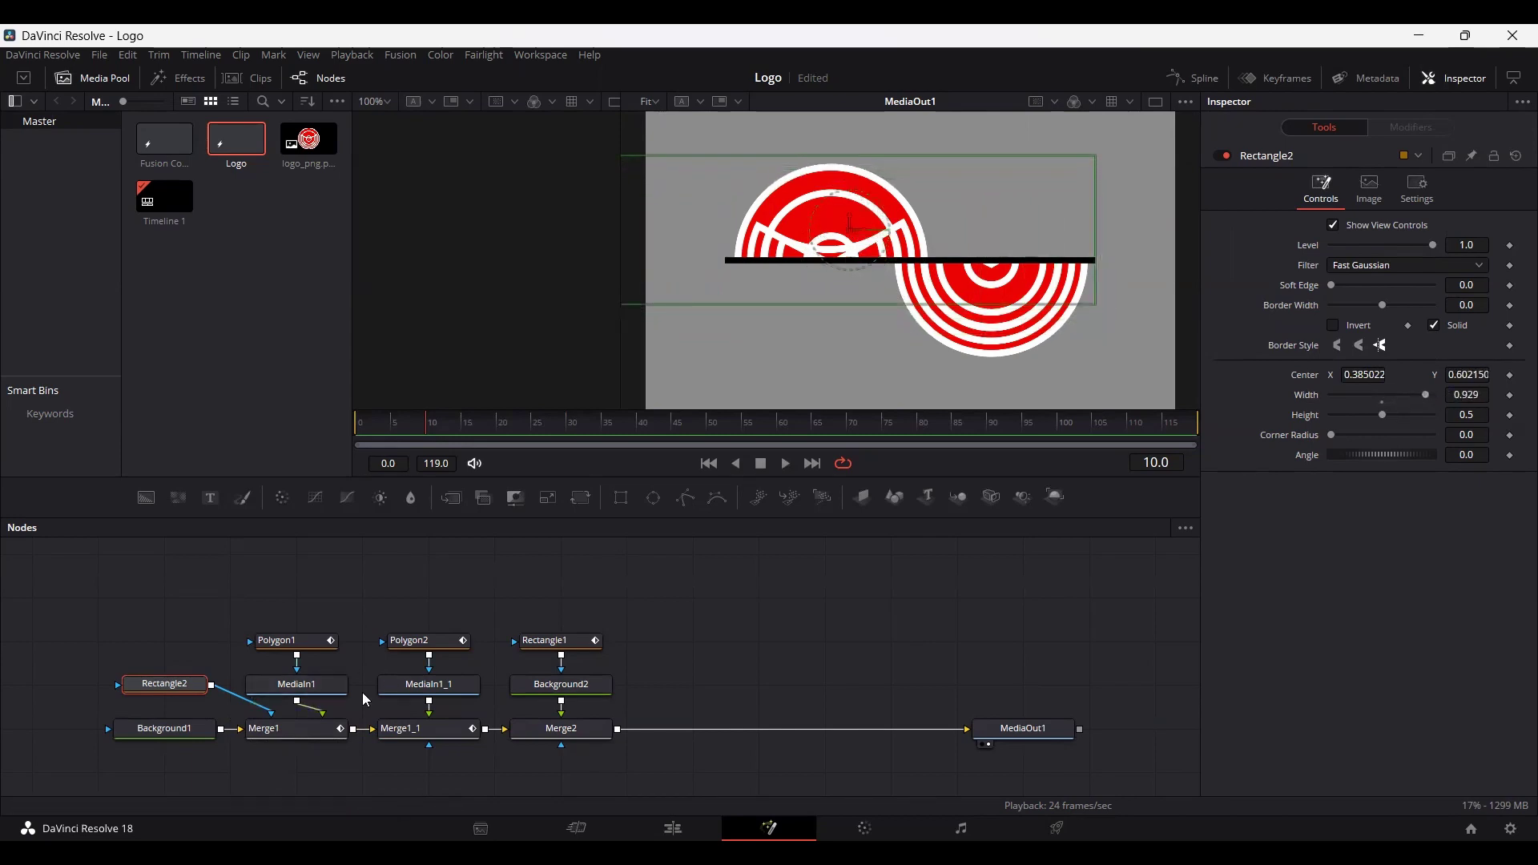
left_click_drag(377, 589, 647, 719)
Test lowering the upper half at frame 10, and raise its rectangle mask to Center Y about 0.74 so its lower edge meets the bar.
left_click(294, 735)
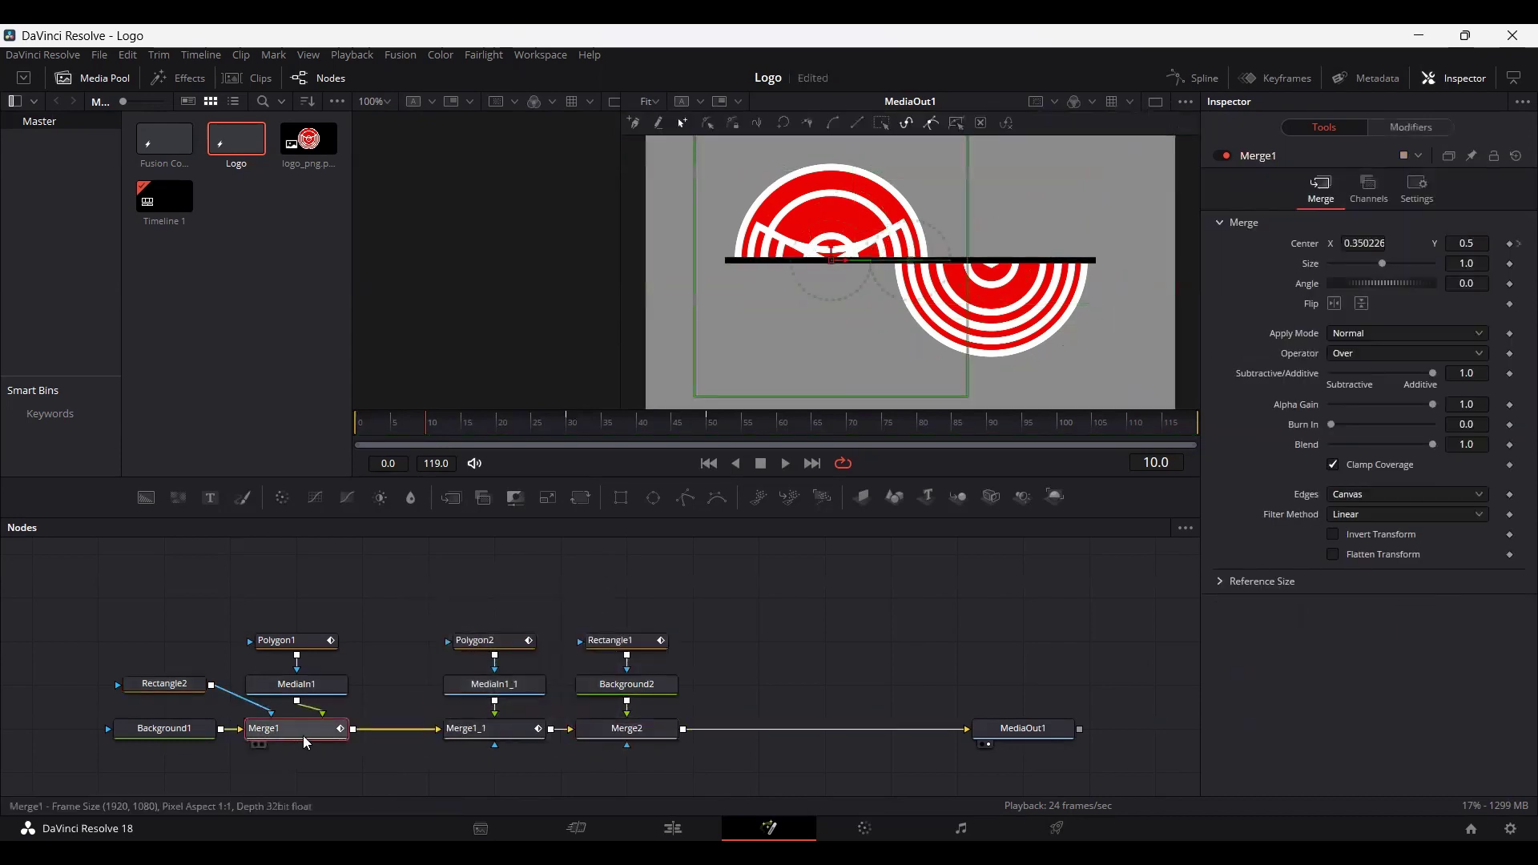
left_click(569, 433)
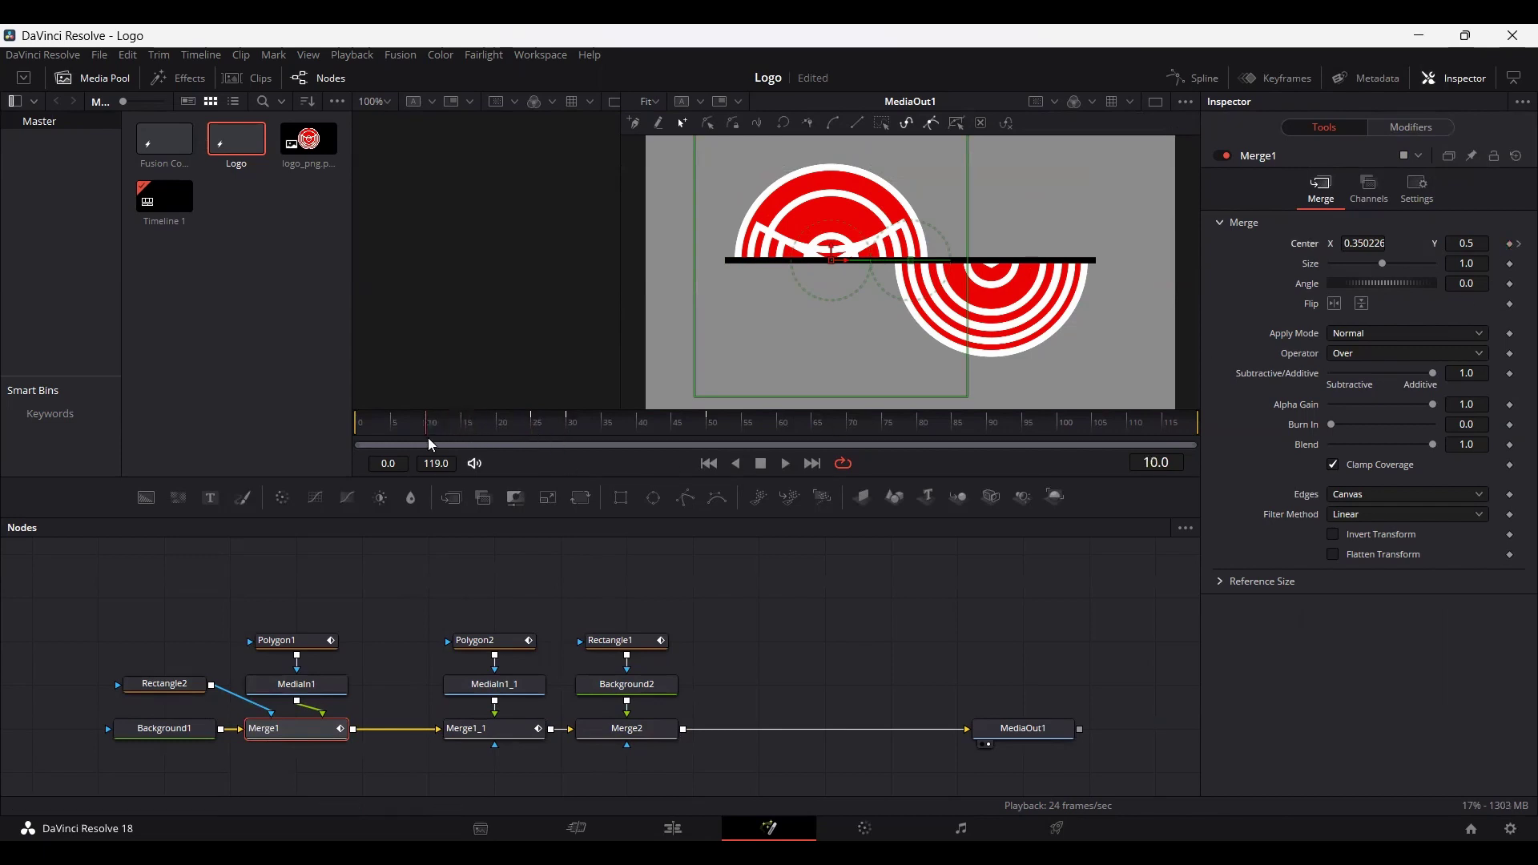
left_click_drag(832, 260, 831, 294)
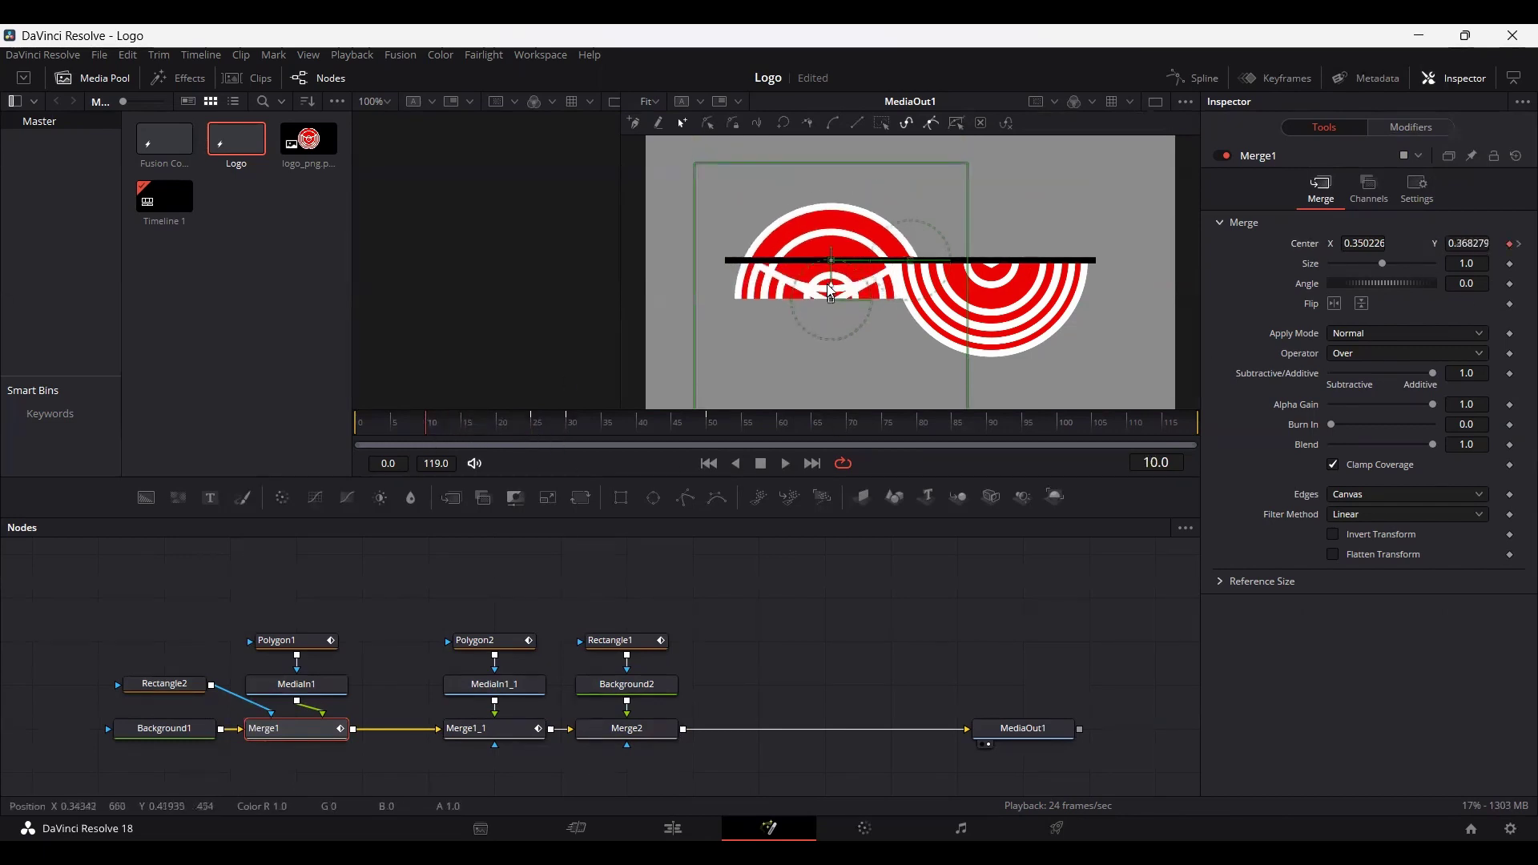
left_click(829, 261)
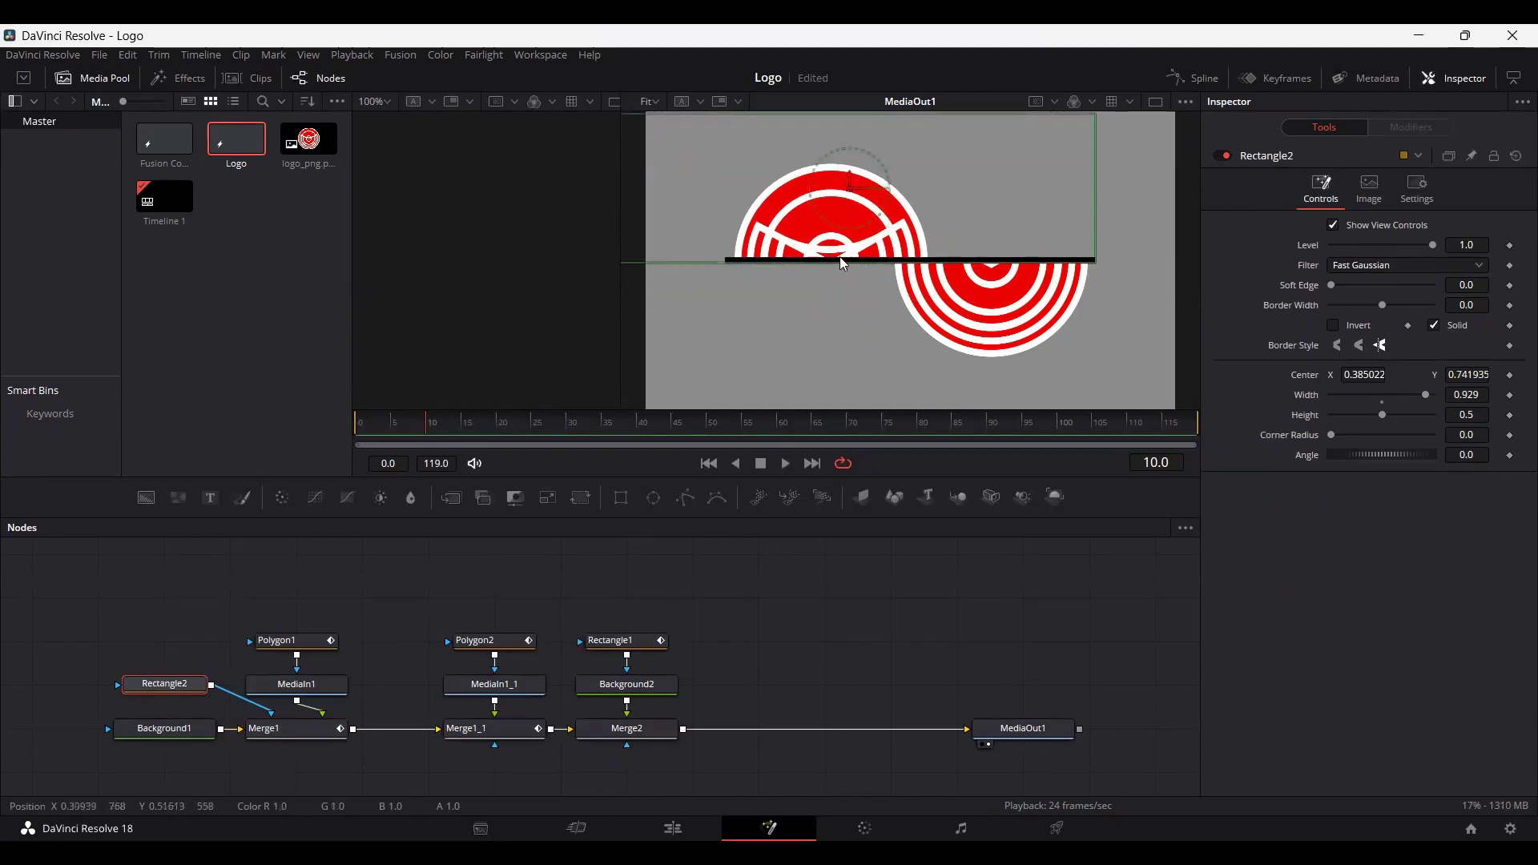
Keyframe Merge1's Center at frame 25 and lower the upper half at frame 10 to Center Y about 0.17, behind its mask.
left_click_drag(527, 430, 566, 440)
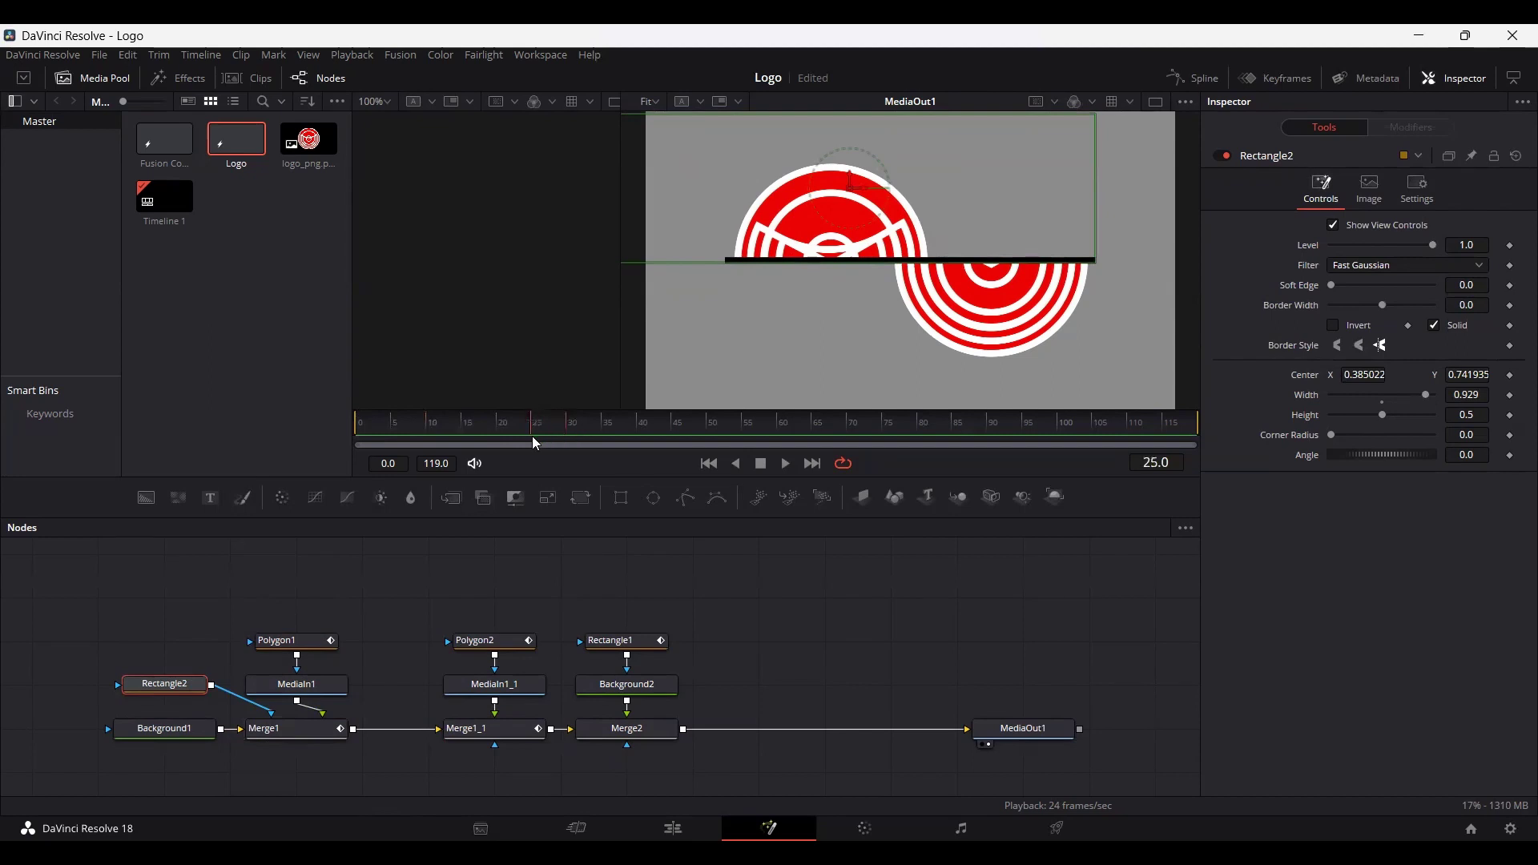
left_click(297, 738)
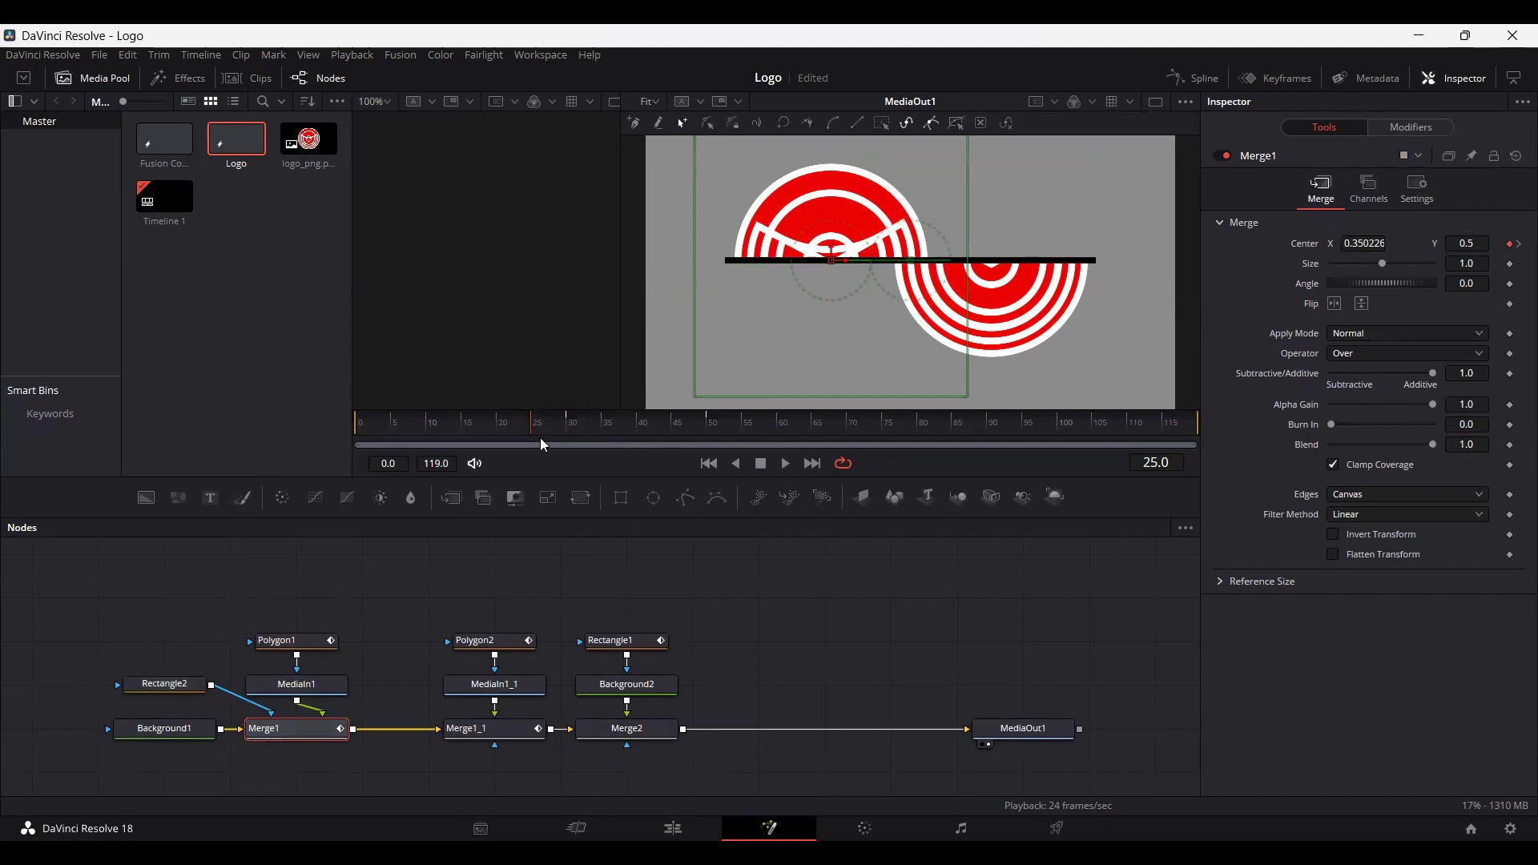
left_click_drag(535, 423, 429, 448)
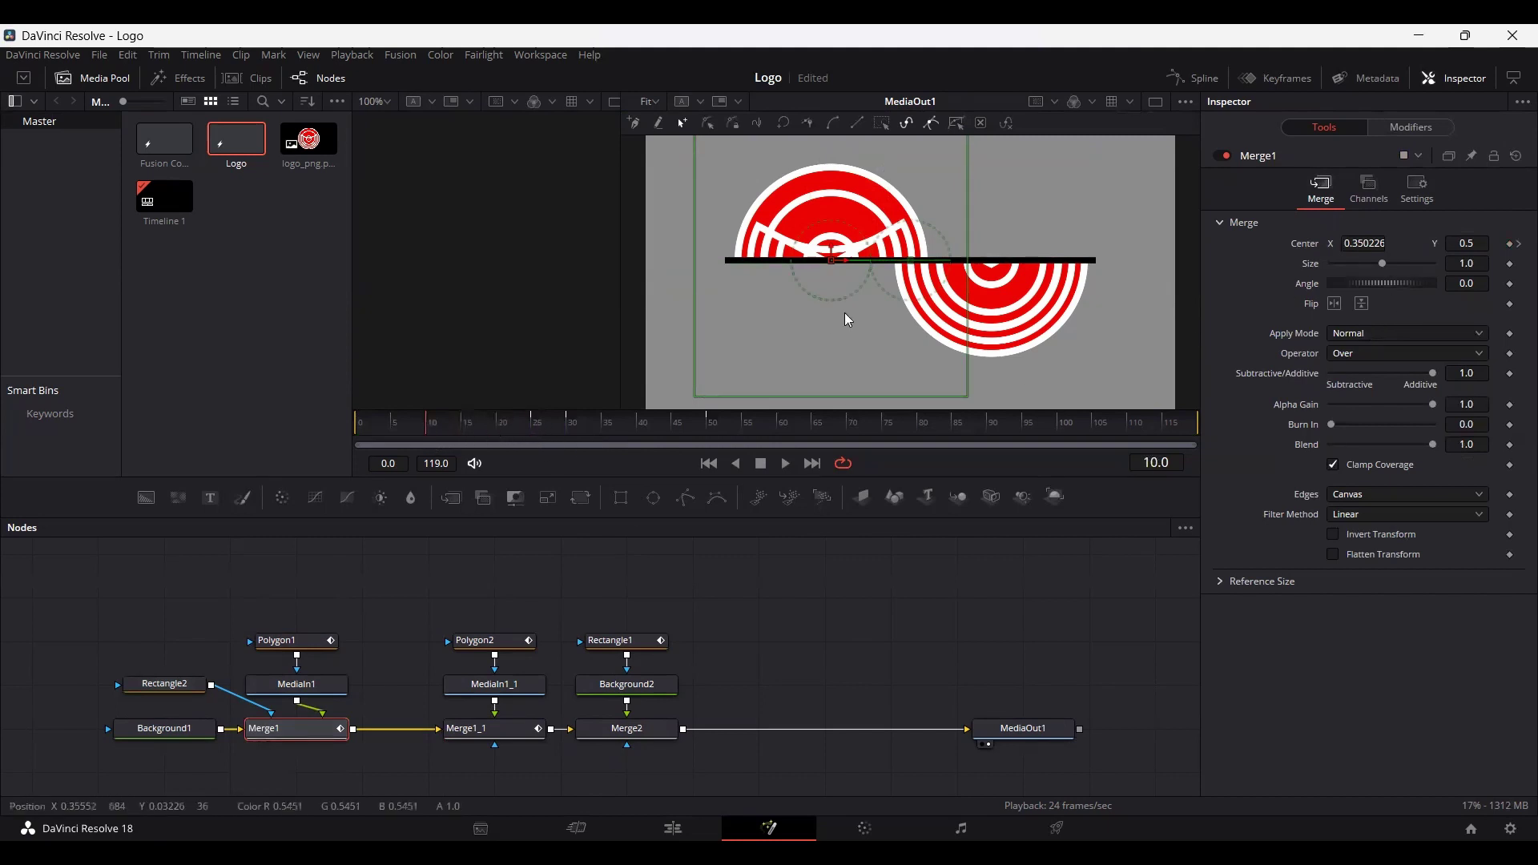
left_click_drag(833, 253, 817, 351)
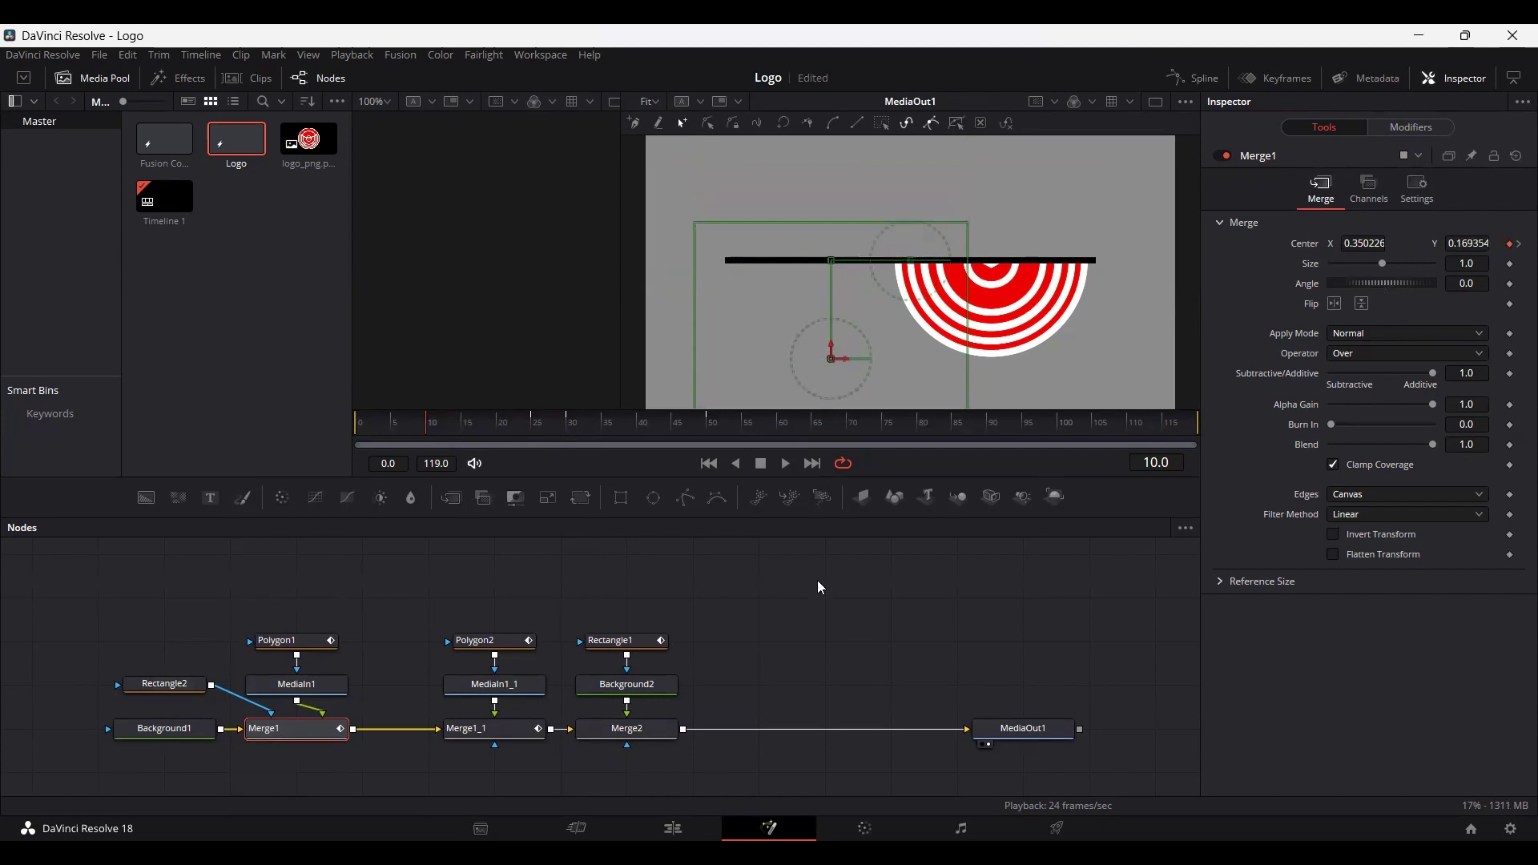
key("space")
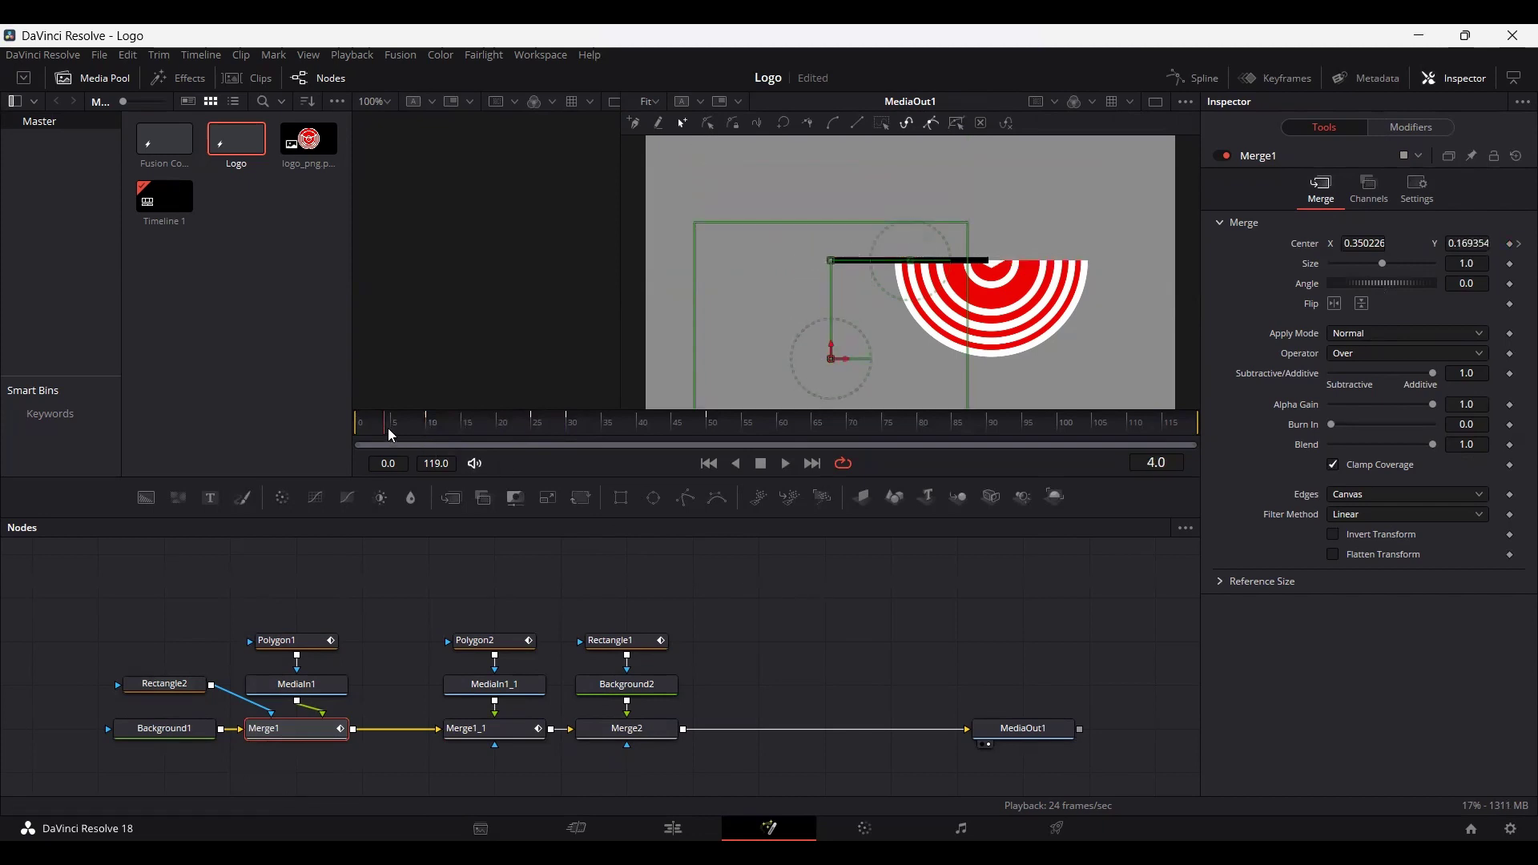
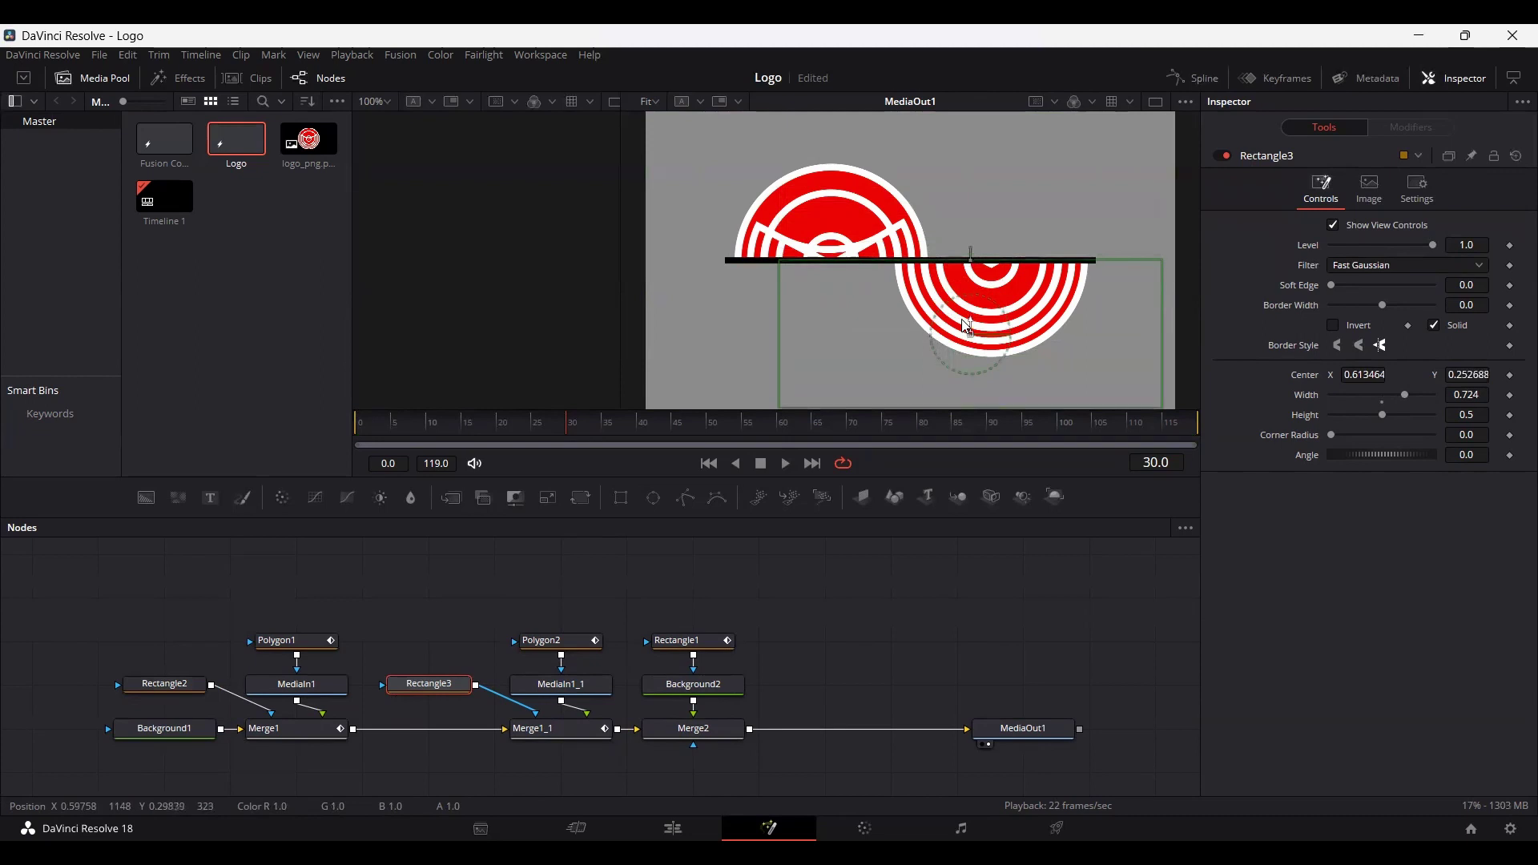
Keyframe Merge1_1's Center at frame 25 and raise the lower half at frame 11 to Center Y about 0.84, hiding it behind its mask.
left_click(552, 730)
left_click_drag(563, 433, 438, 437)
left_click(1509, 243)
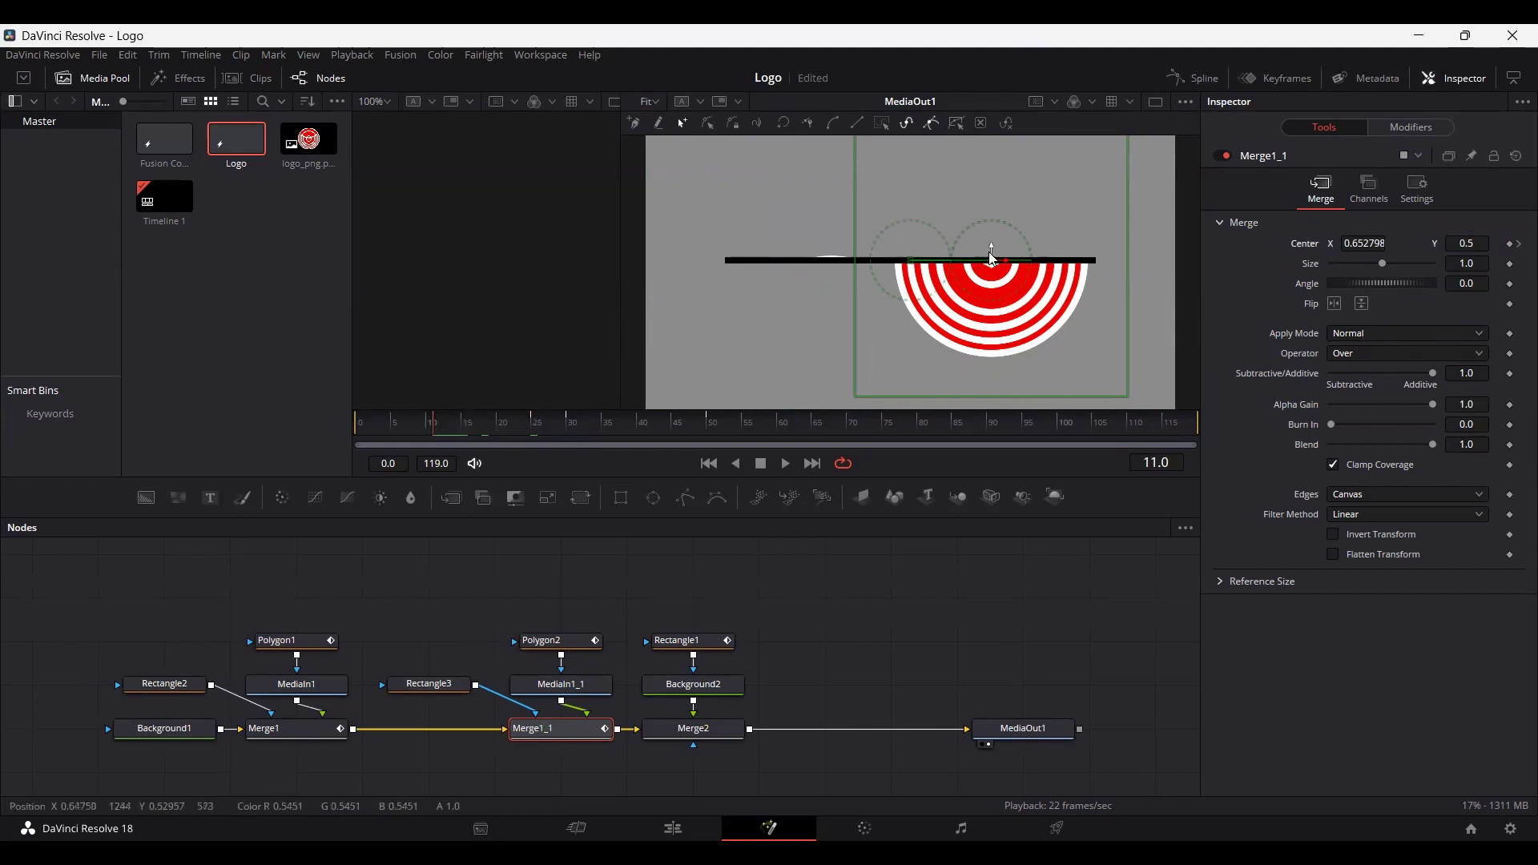
left_click_drag(991, 257, 995, 154)
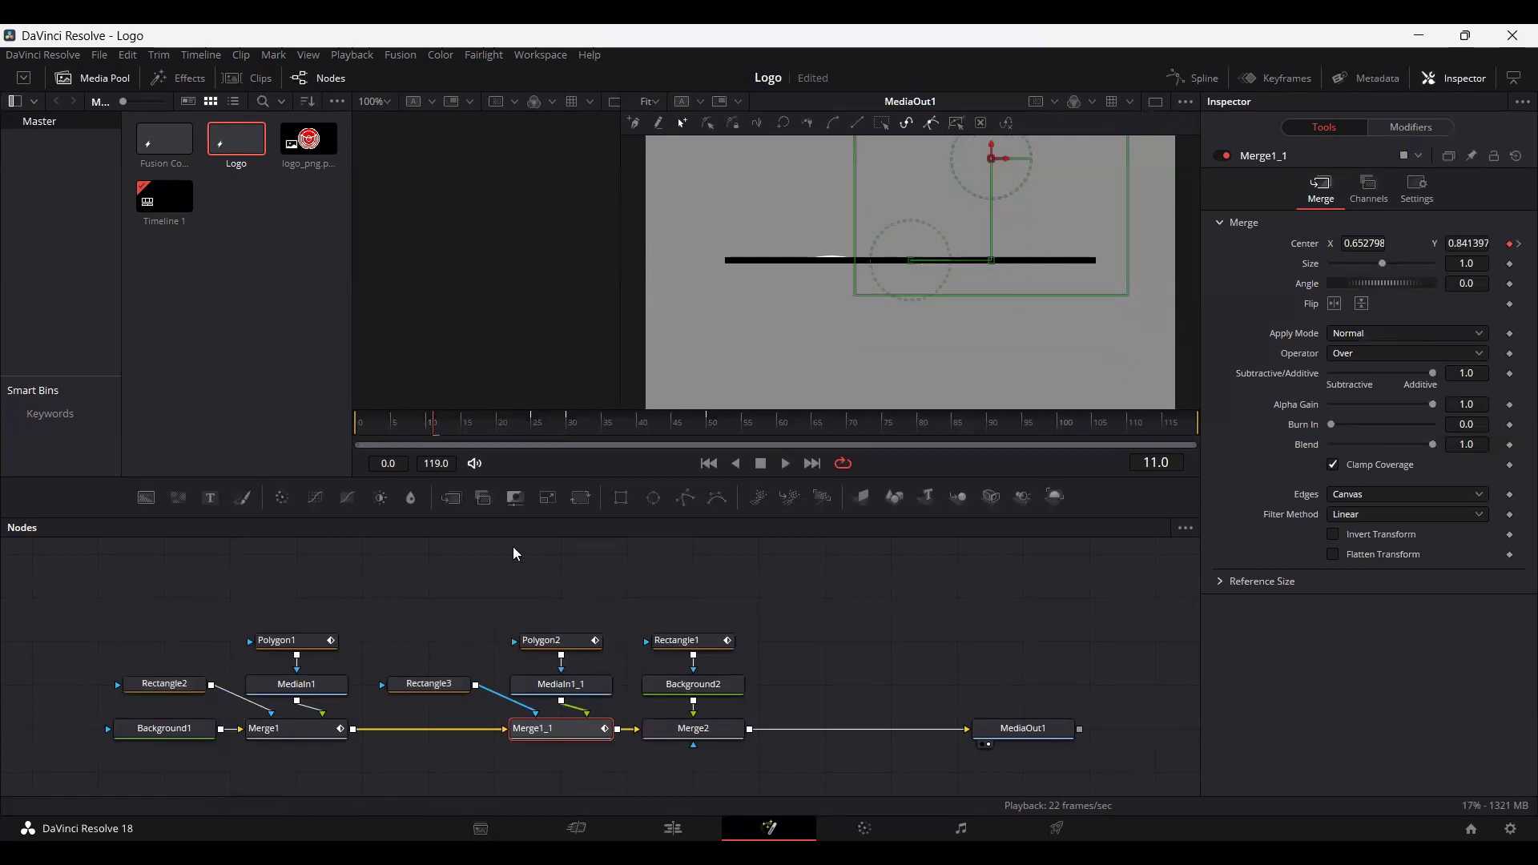
left_click_drag(413, 428, 343, 427)
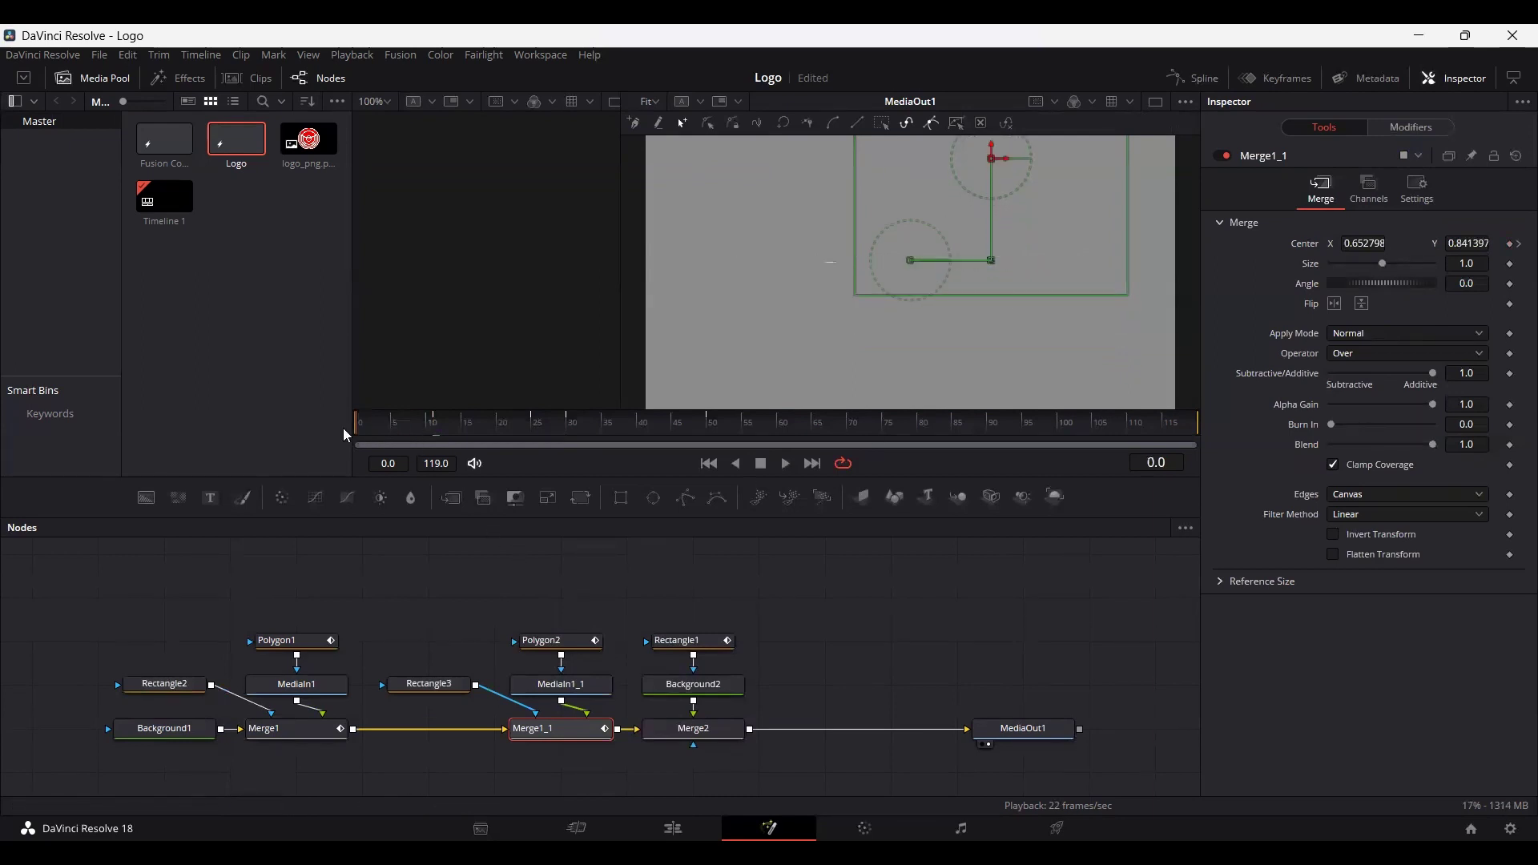
left_click(662, 570)
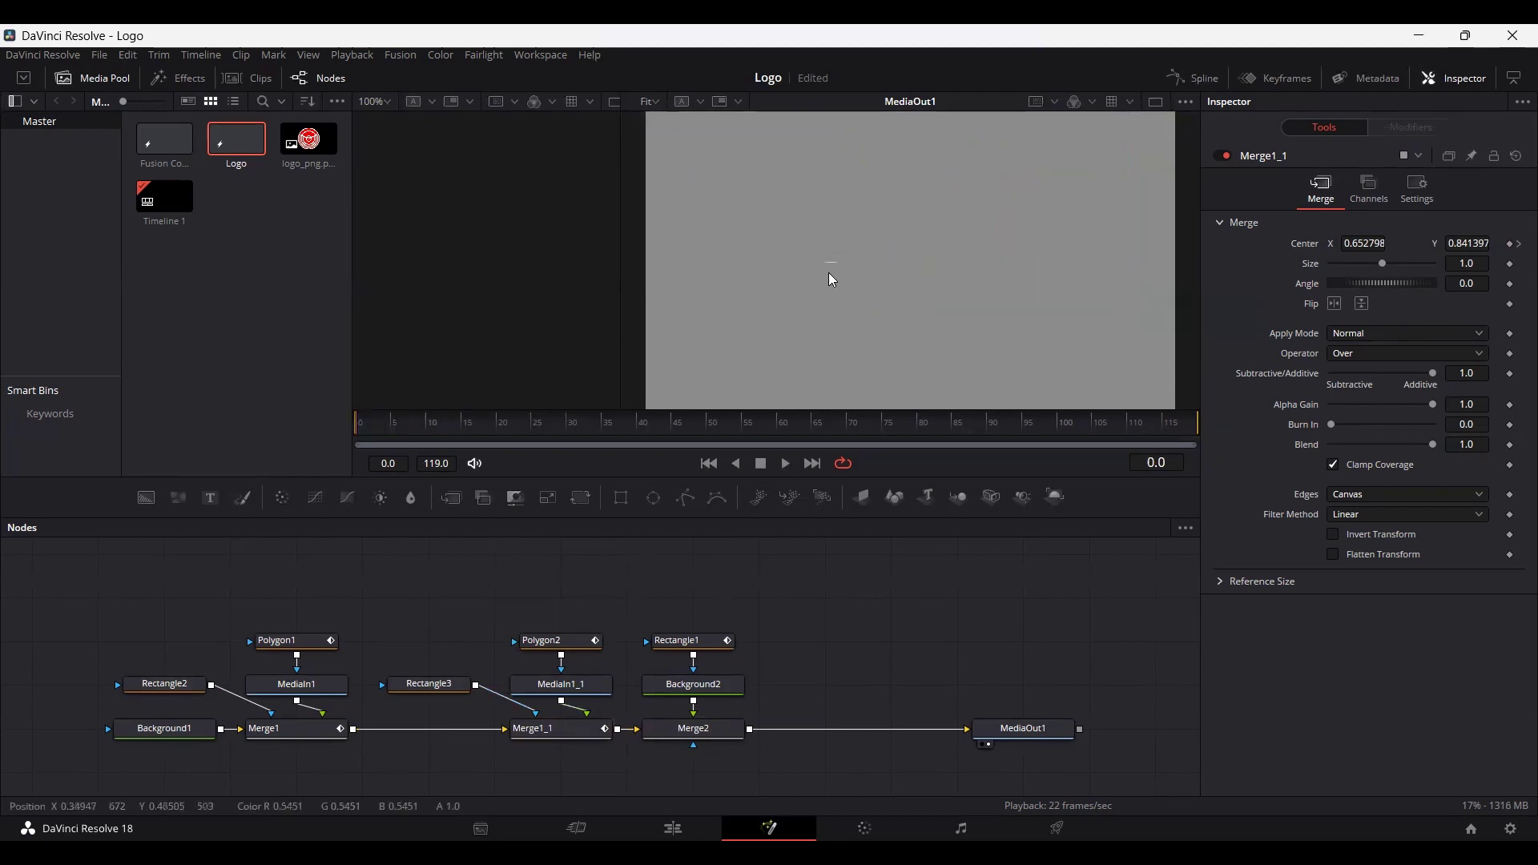
At frame 10, lower the upper half in Merge1 further to Center Y about 0.03.
left_click_drag(424, 426, 429, 436)
left_click(289, 728)
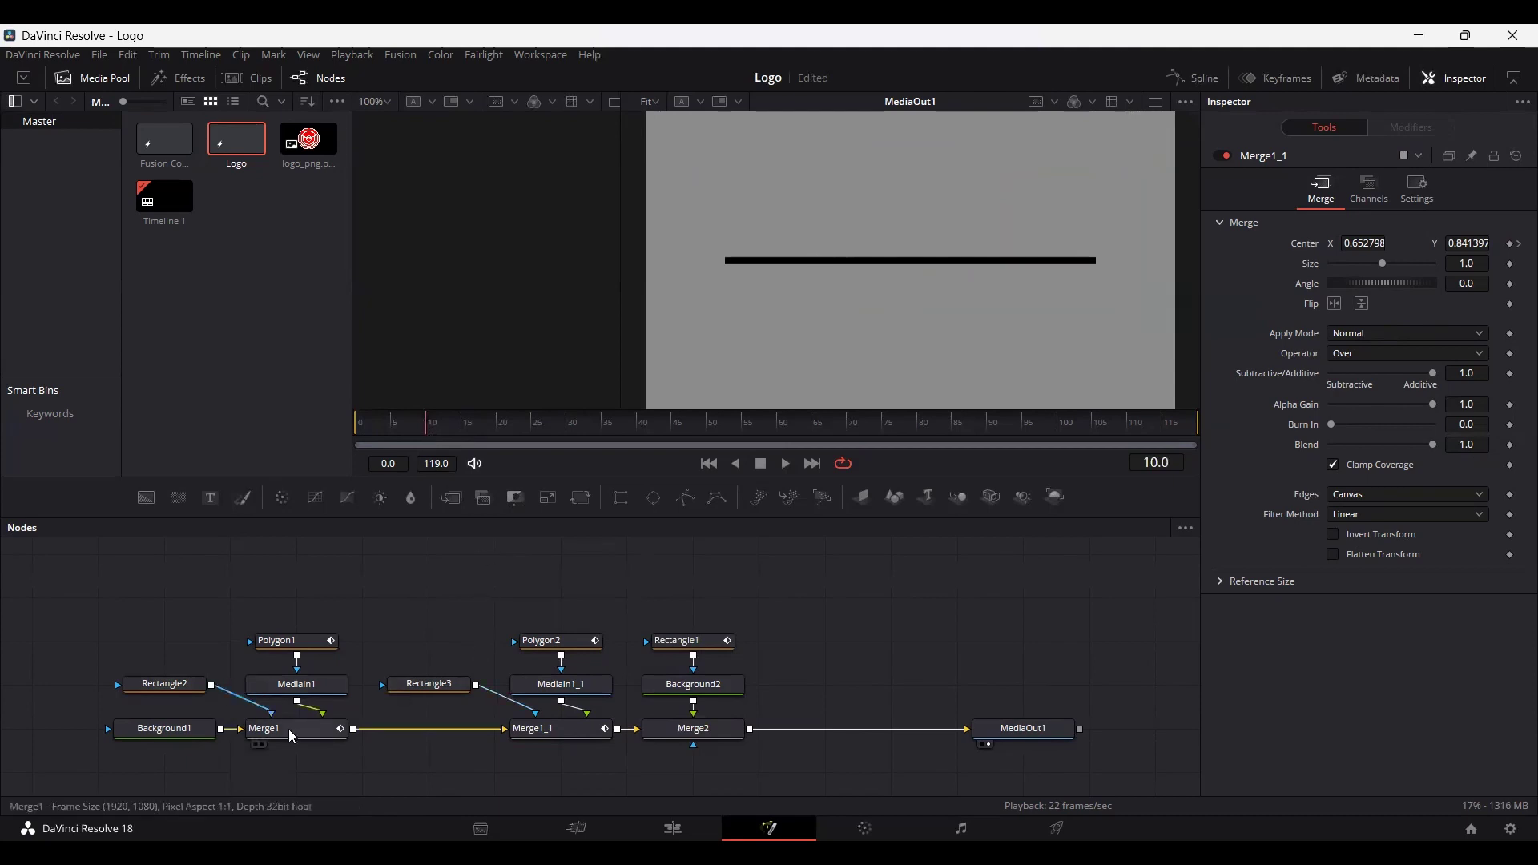
left_click_drag(833, 350, 831, 399)
left_click(381, 430)
left_click(668, 594)
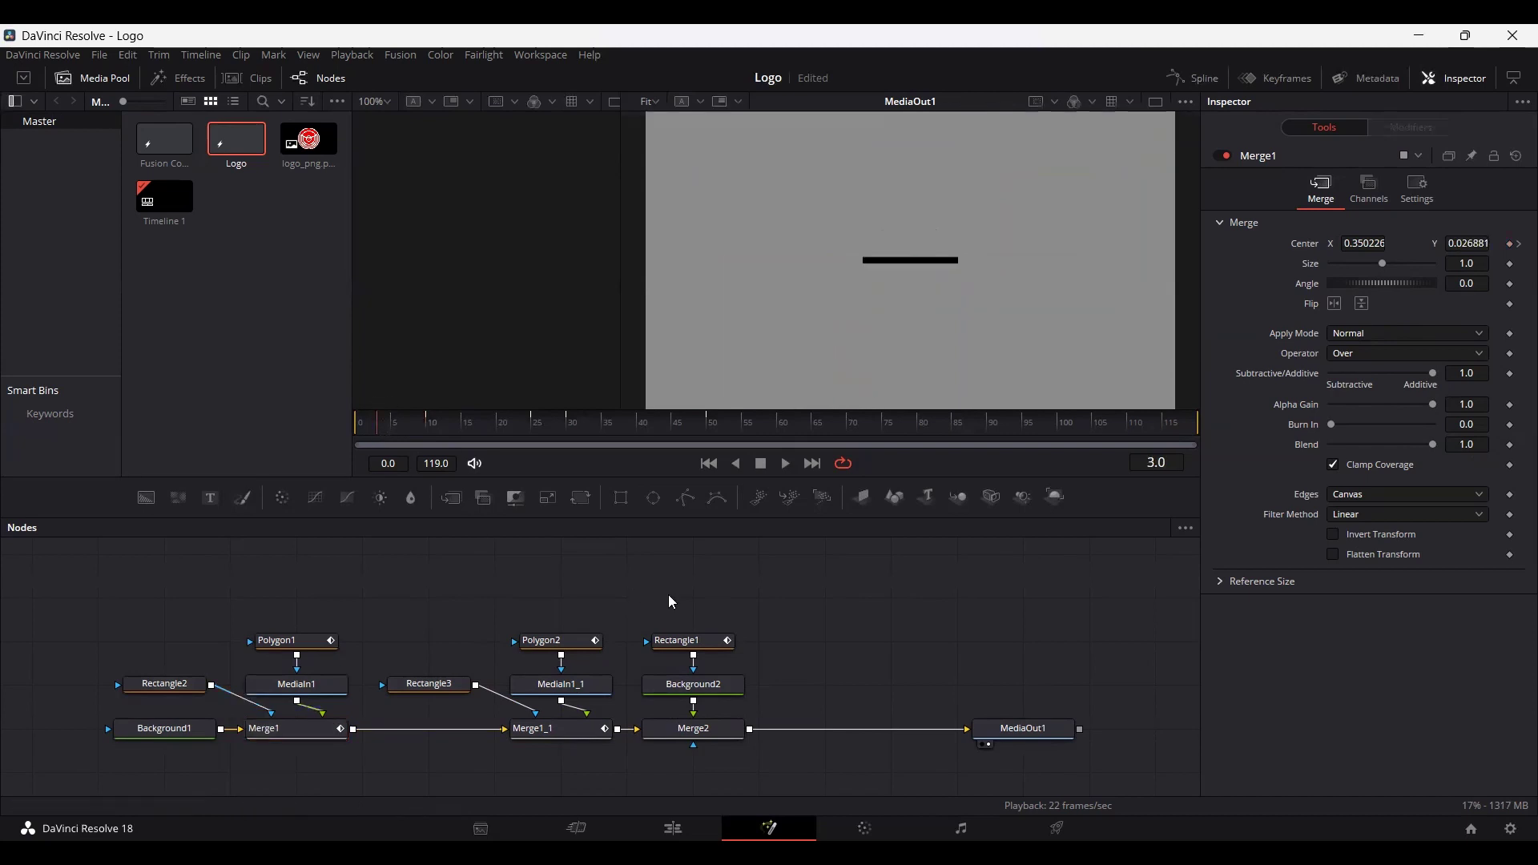
Save the project and play the composition from frame 0 to check the halves emerging from the bar.
left_click_drag(393, 429, 334, 439)
key("ctrl+s")
key("space")
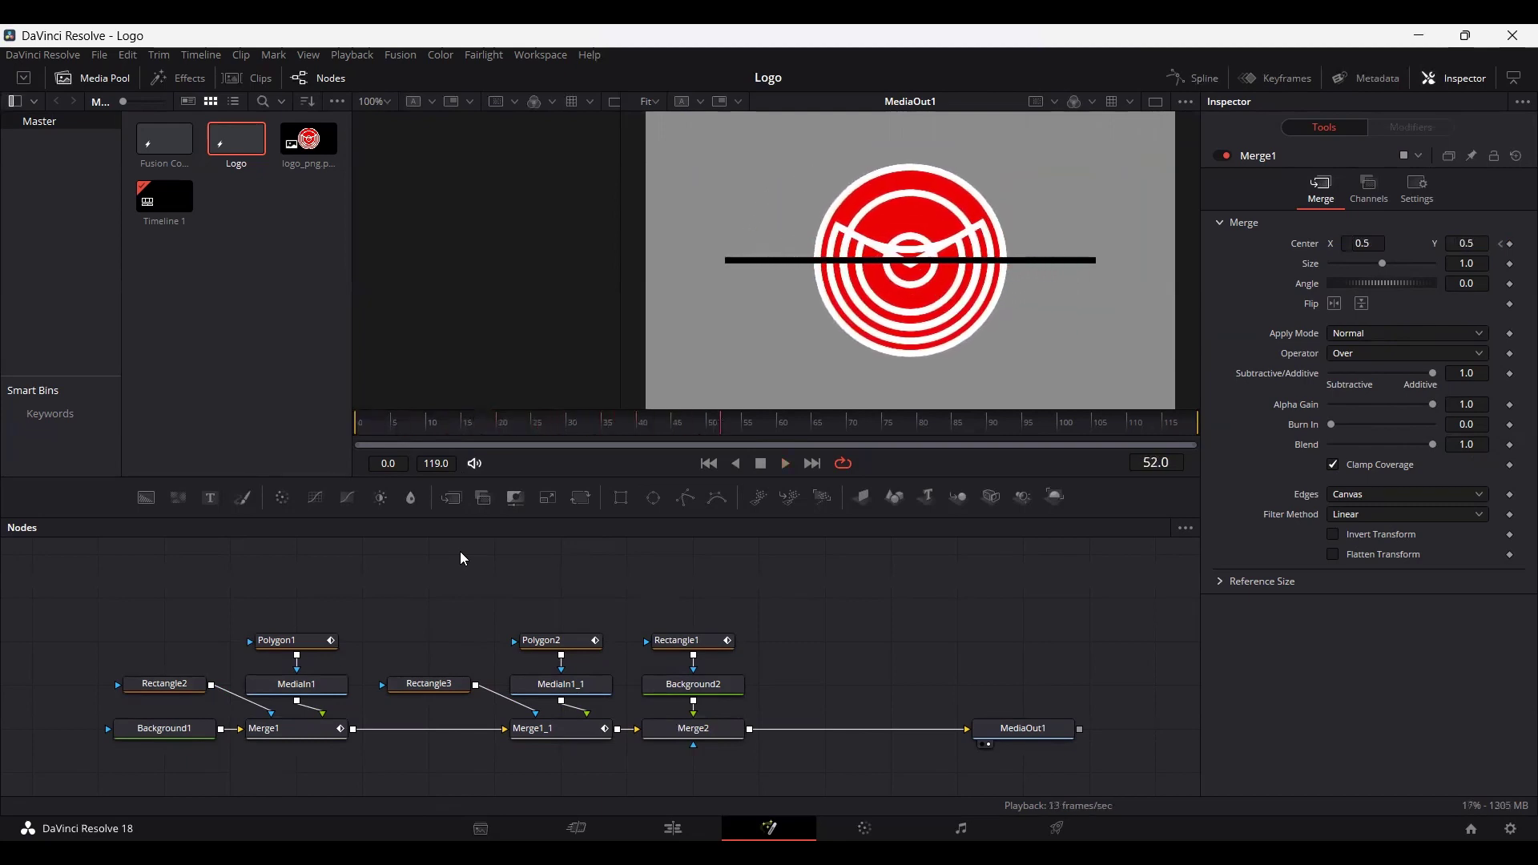
Smooth the Merge1 and Merge1_1 curves between frames 10 and 25 in the spline editor, setting Ease In at frame 25 to about 50.
left_click(1189, 80)
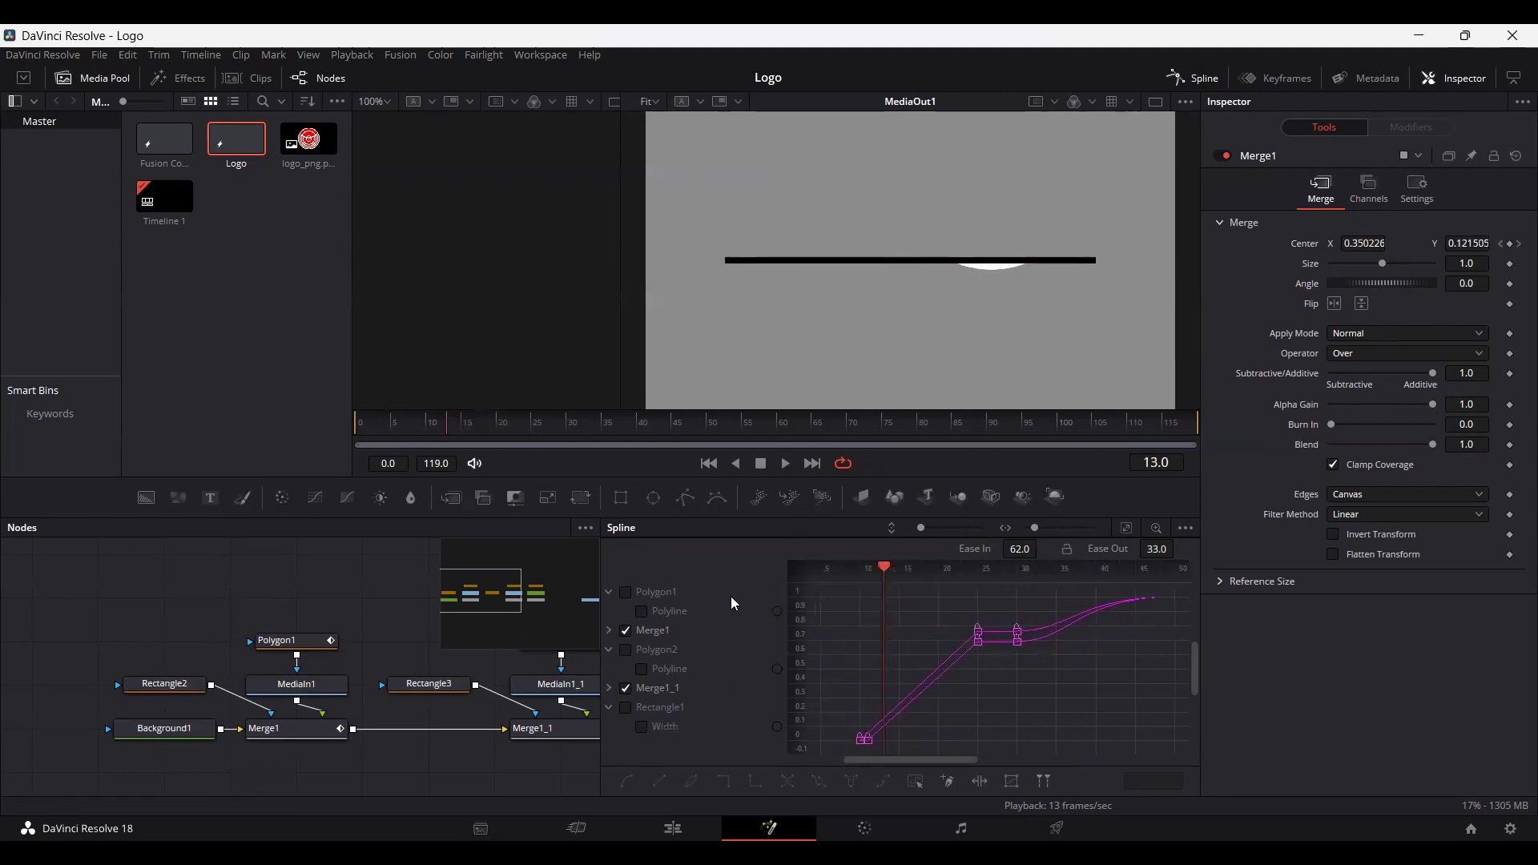
left_click_drag(842, 732, 991, 588)
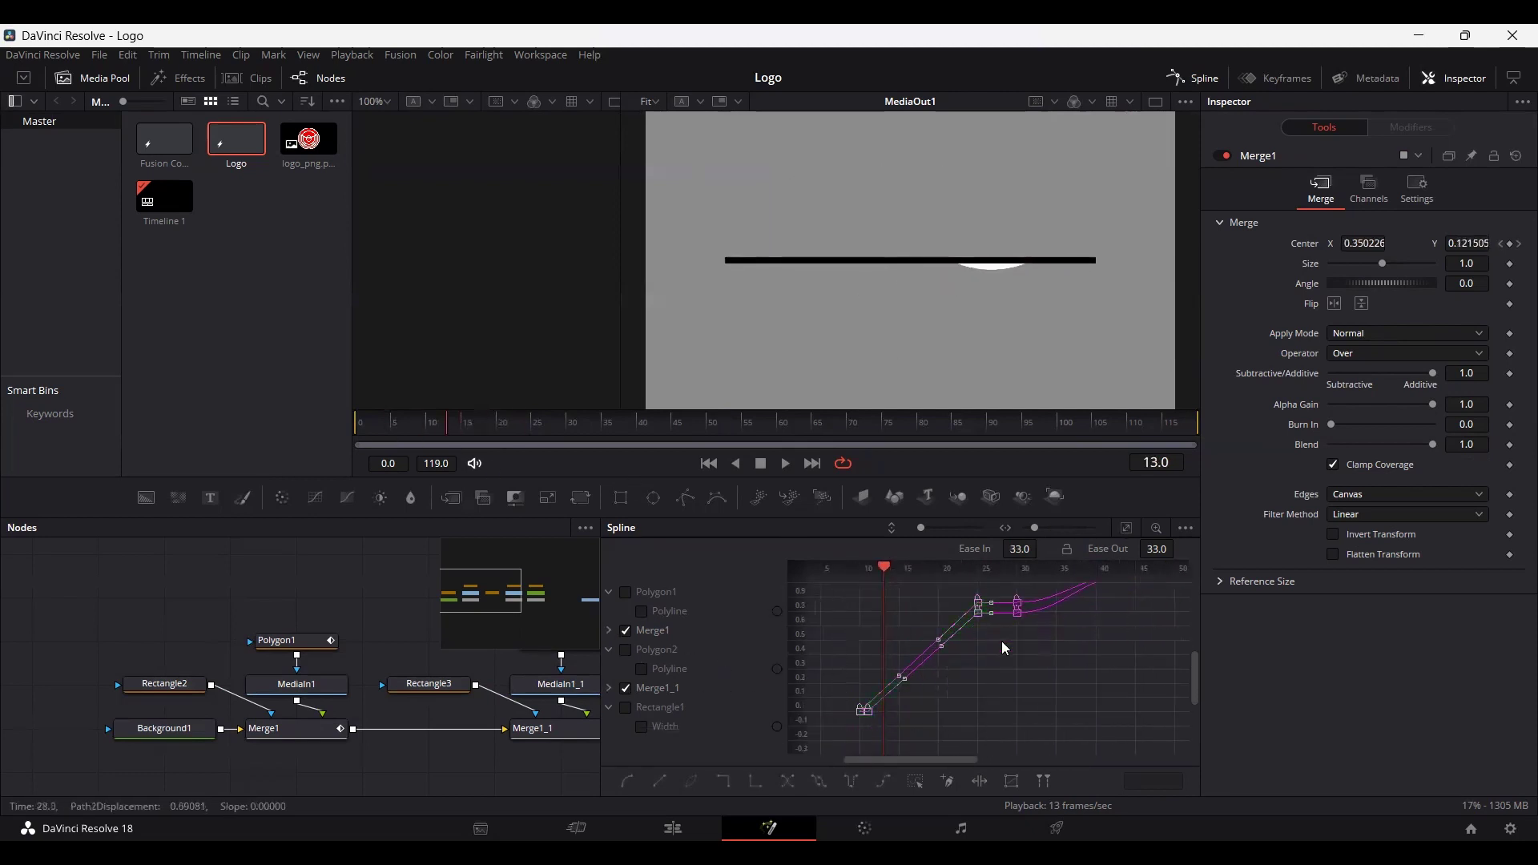
key("shift+s")
left_click_drag(1018, 549, 1165, 548)
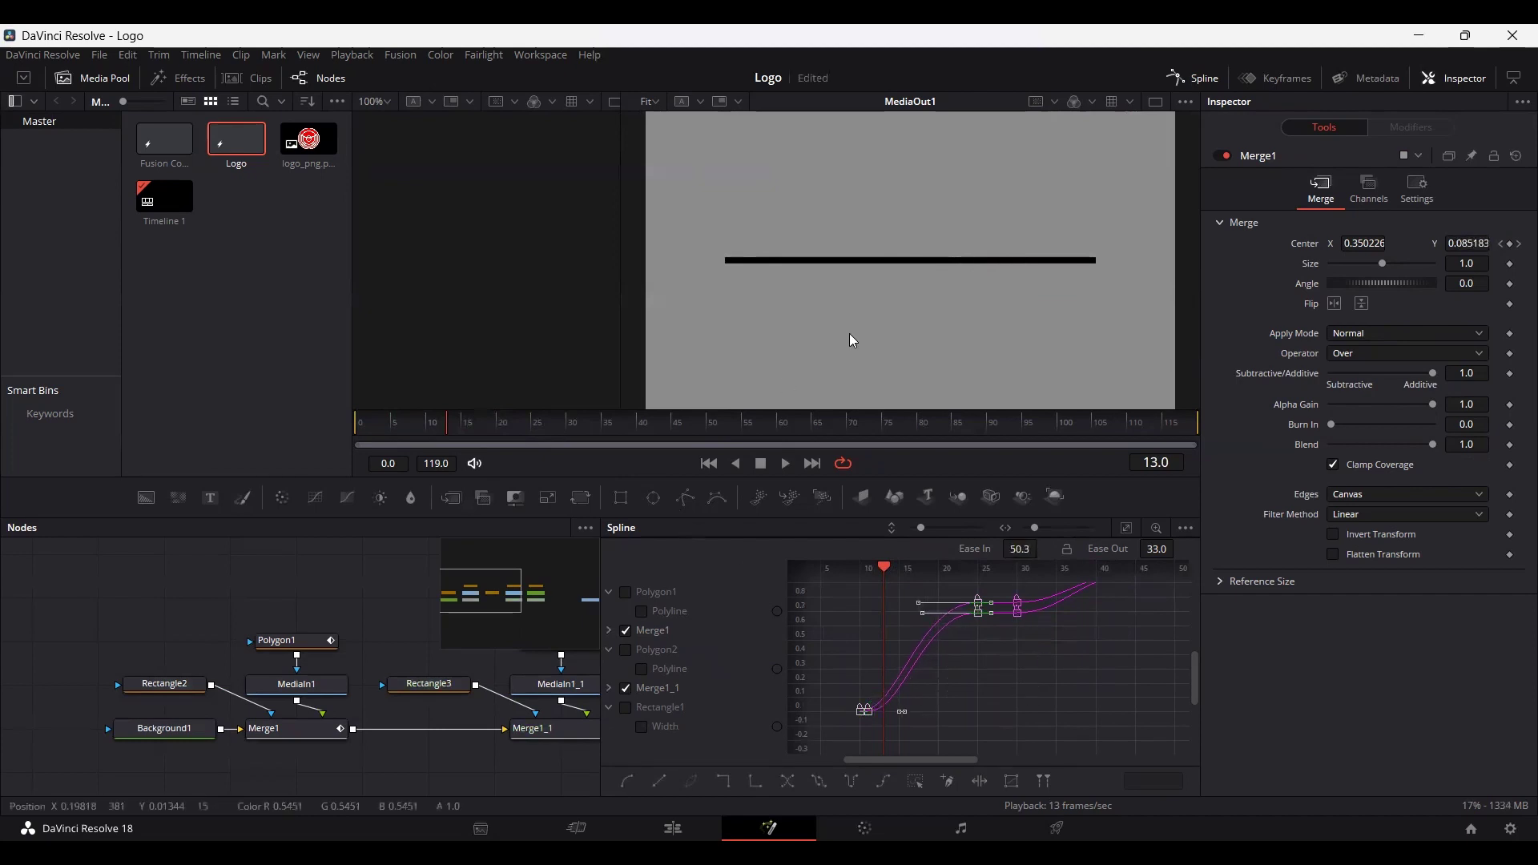
Close the spline editor and play from frame 0 to review the eased emergence of both logo halves.
left_click(1193, 78)
key("Home")
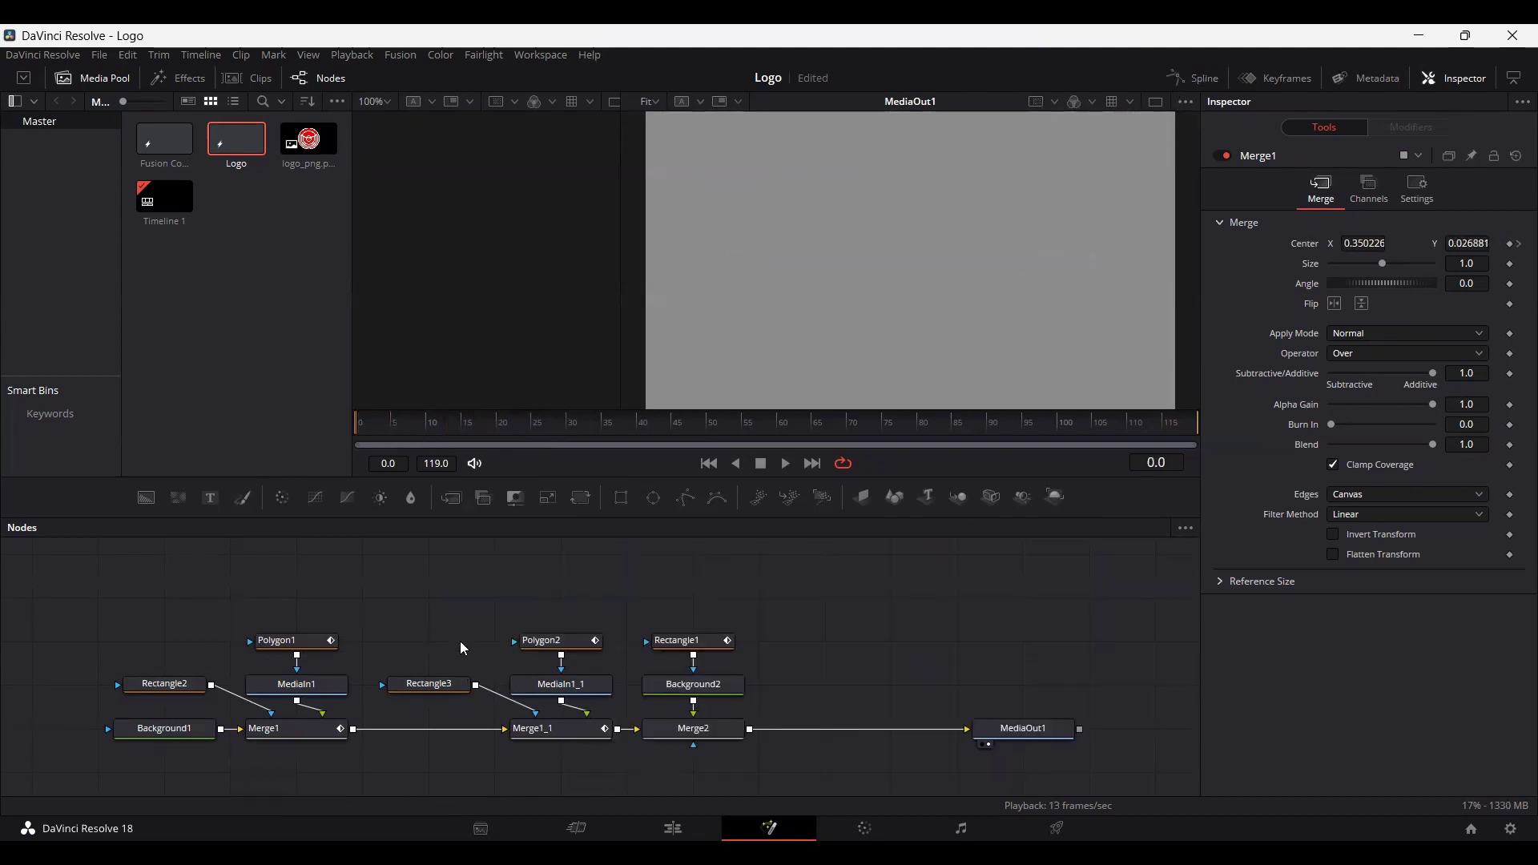
key("space")
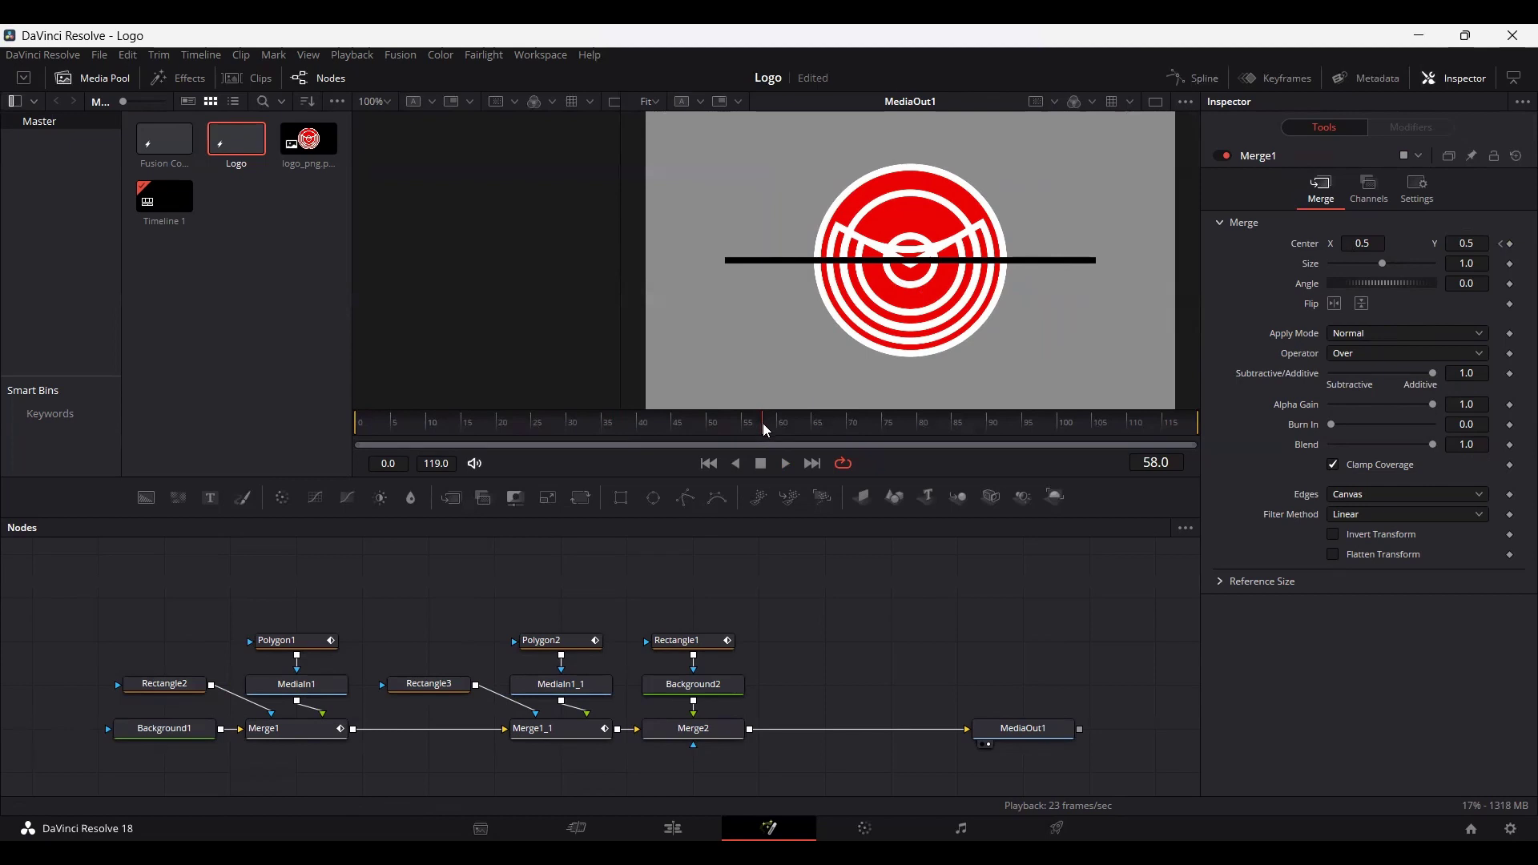
Shrink the bar by keyframing Rectangle1's Width at 0.7 on frame 55 and 0.0 on frame 65.
left_click_drag(762, 422, 719, 431)
left_click(694, 729)
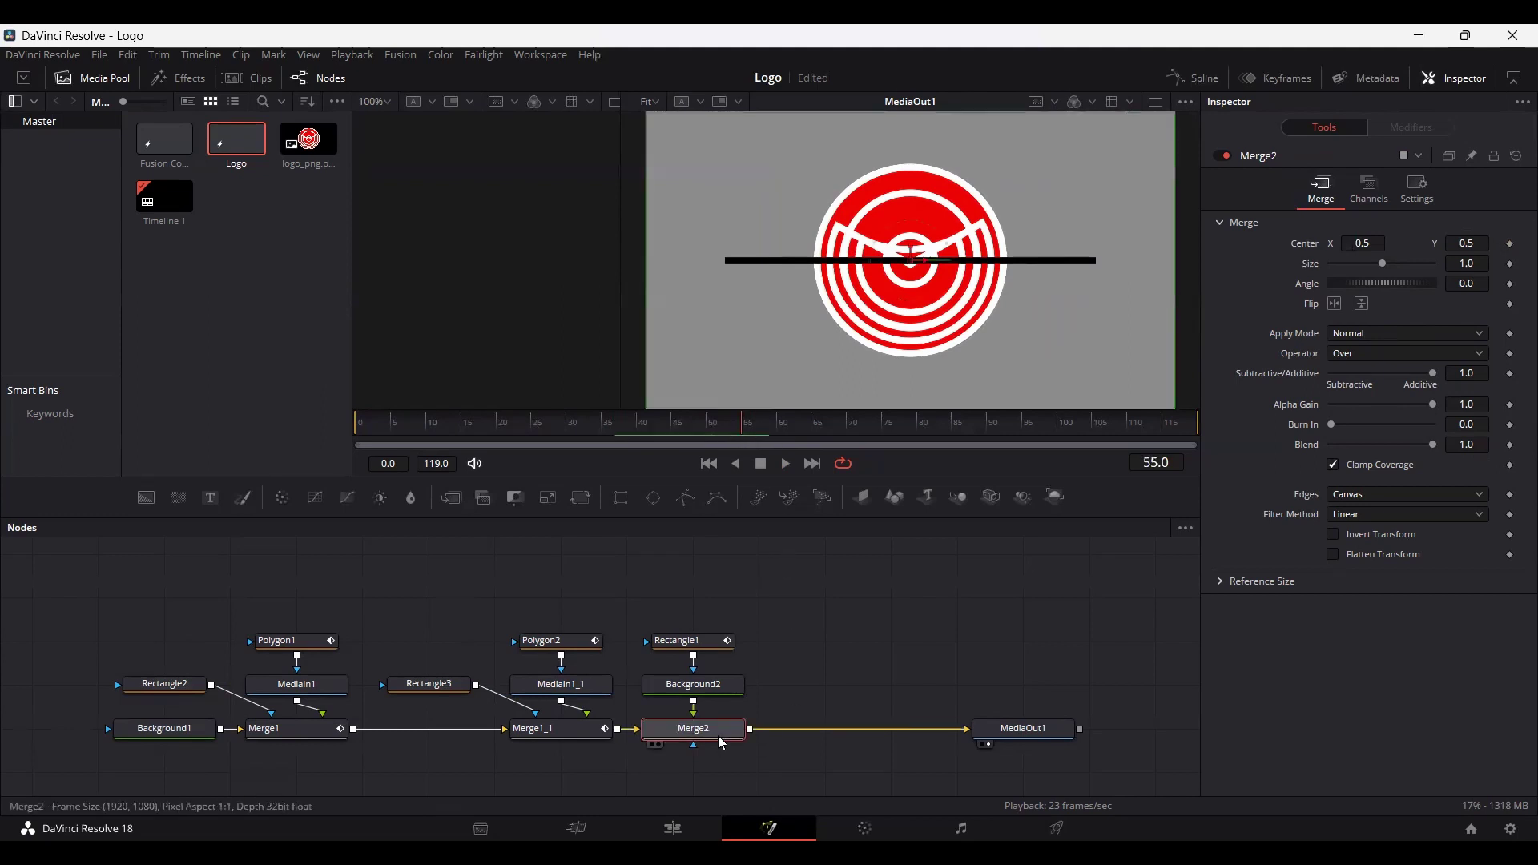
left_click(697, 644)
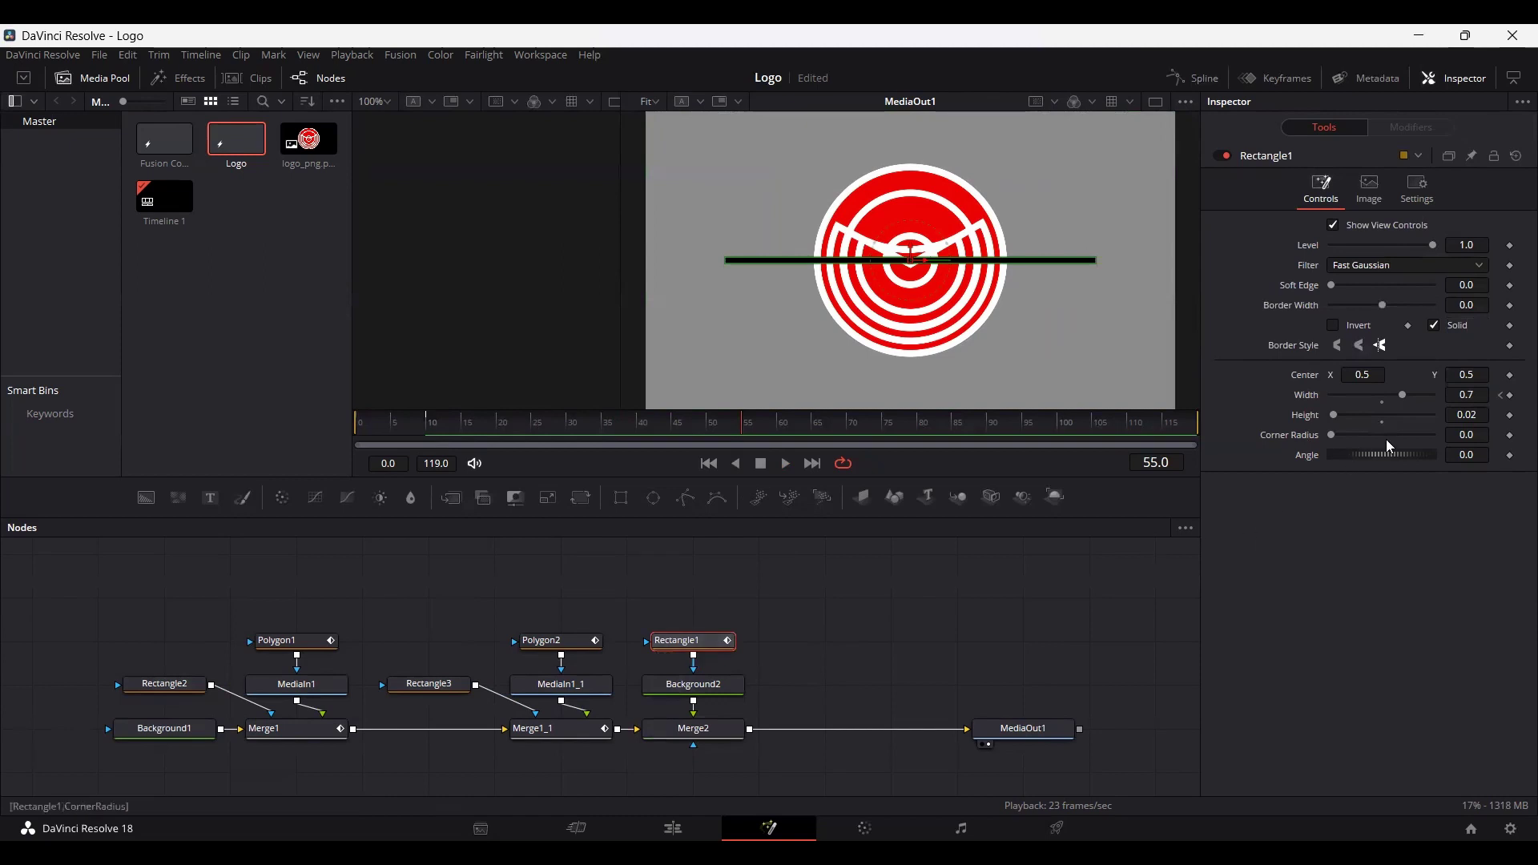
left_click(1510, 395)
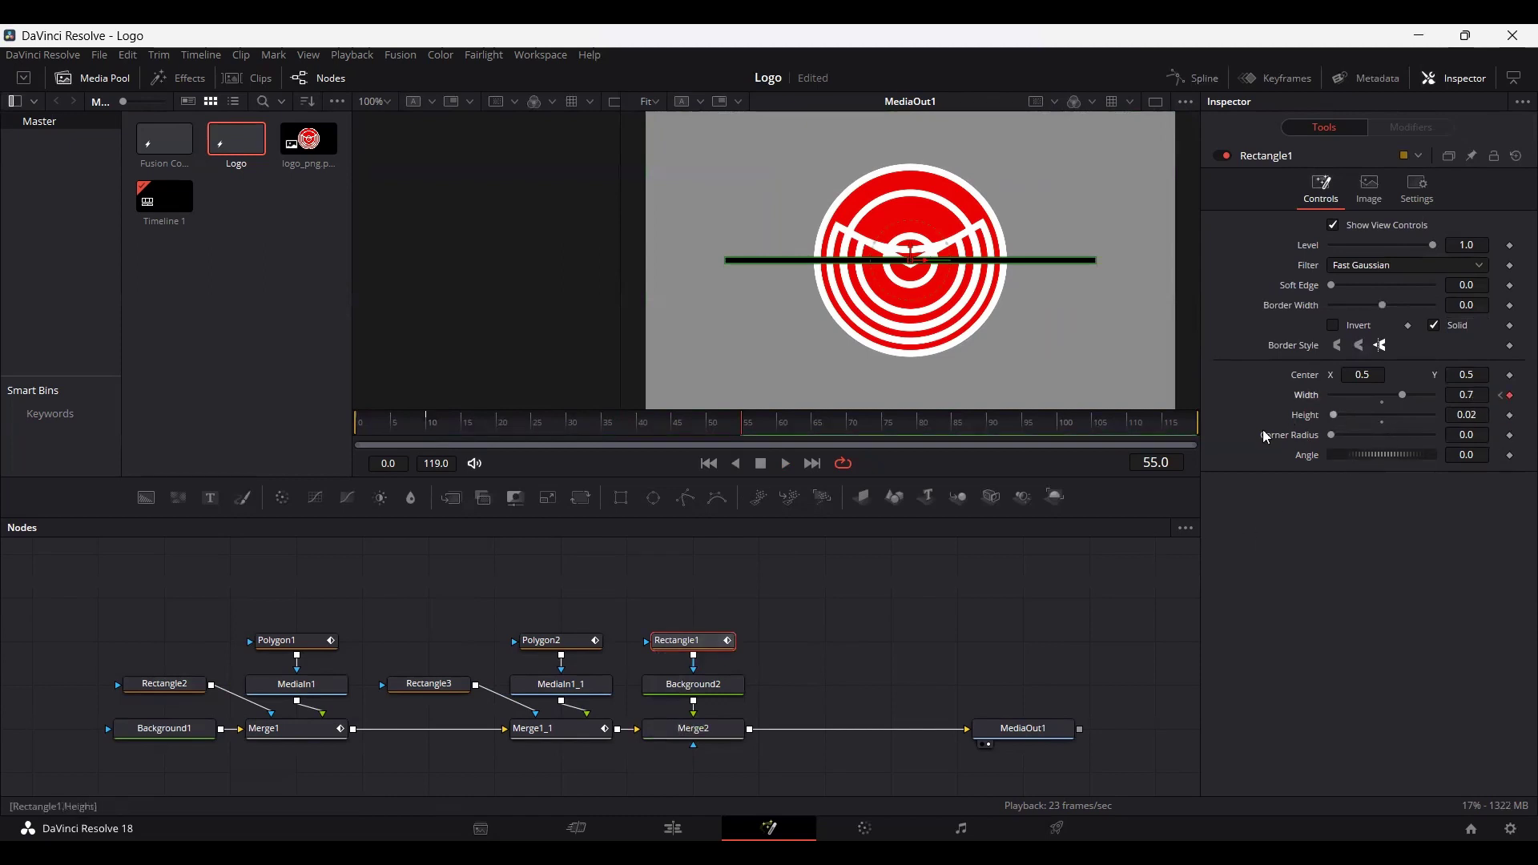
left_click_drag(782, 430, 814, 431)
left_click_drag(1401, 394, 1327, 395)
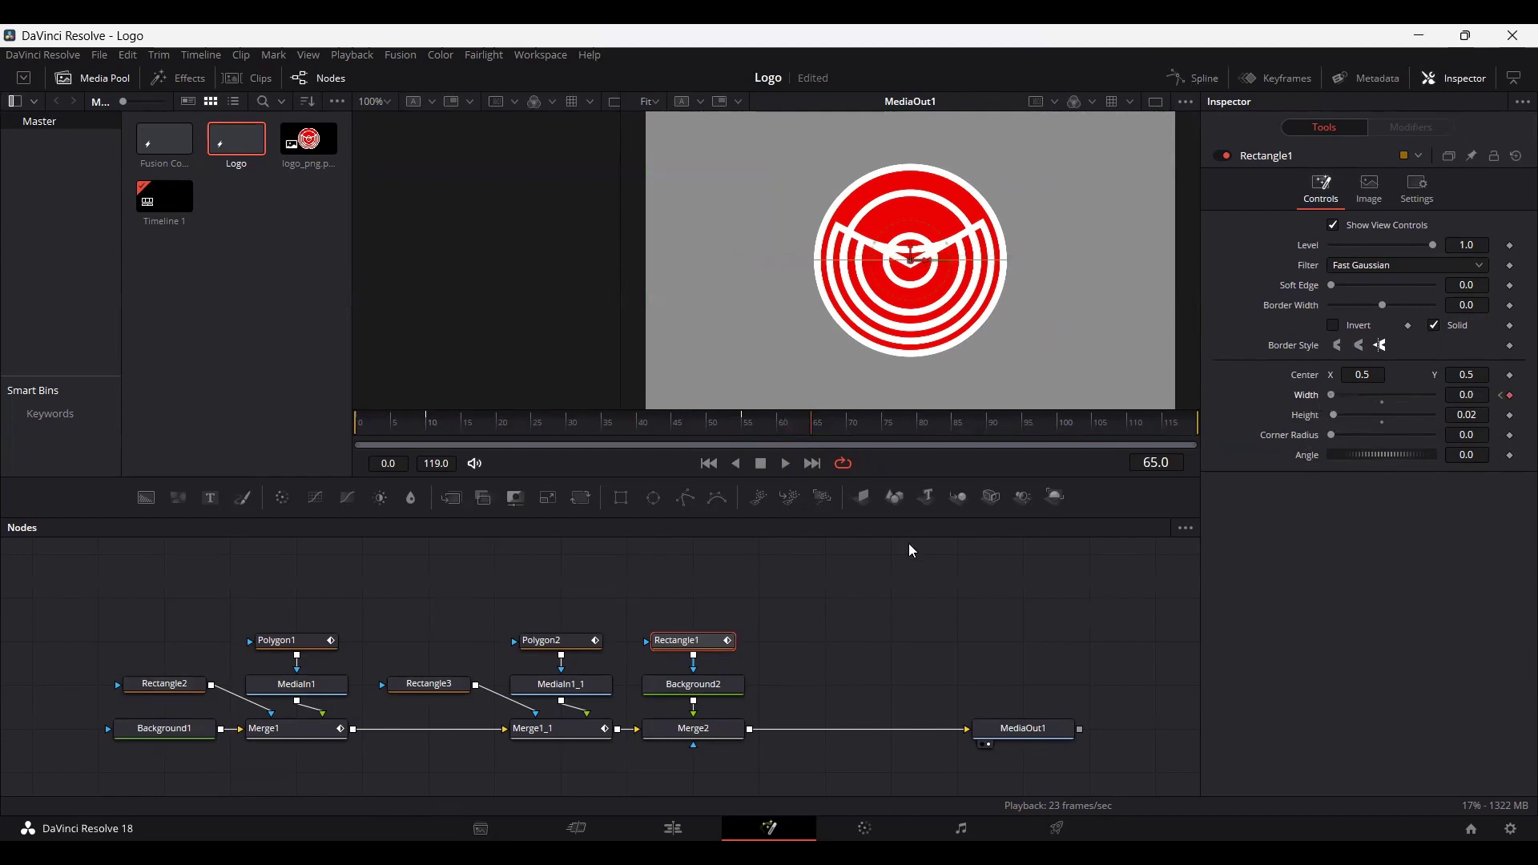
Show only Rectangle1's Width curve in the spline editor, smooth its frame 55 to 65 section and extend Ease Out to about 64.5.
left_click(1185, 80)
left_click(626, 629)
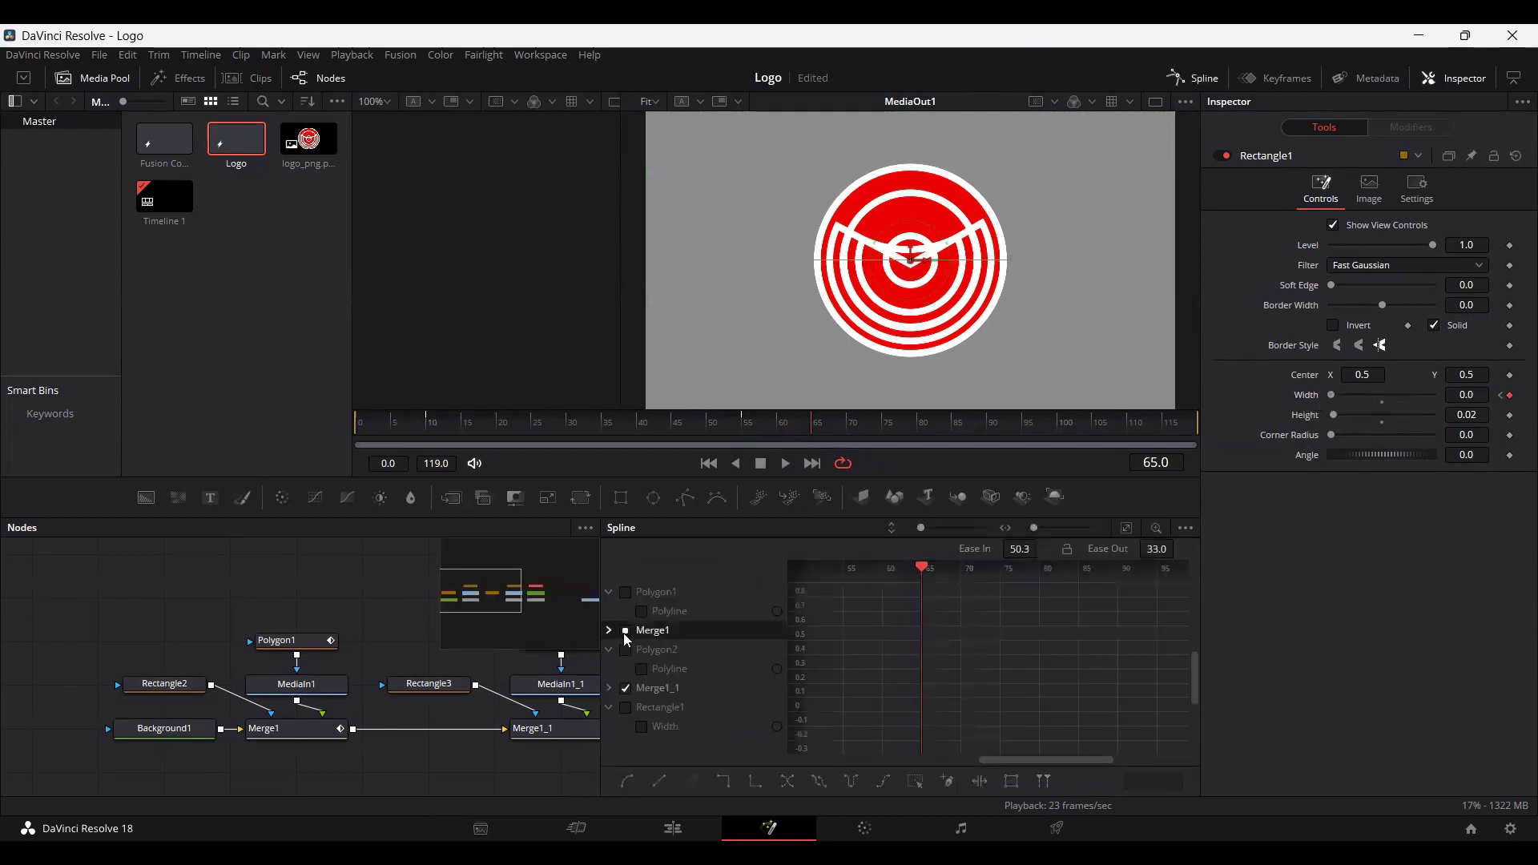
left_click(626, 687)
left_click(641, 727)
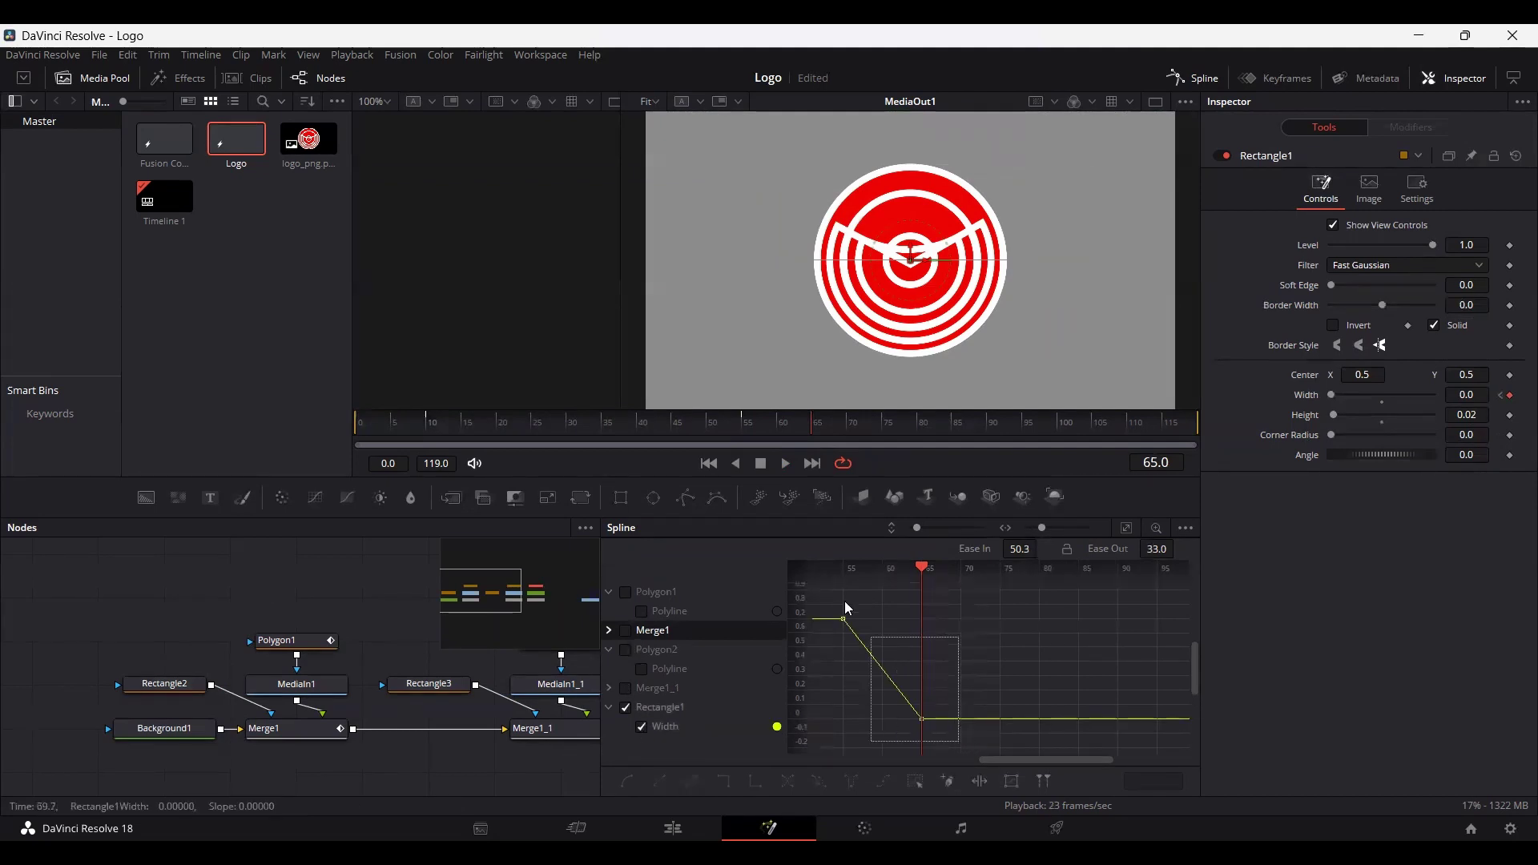
key("s")
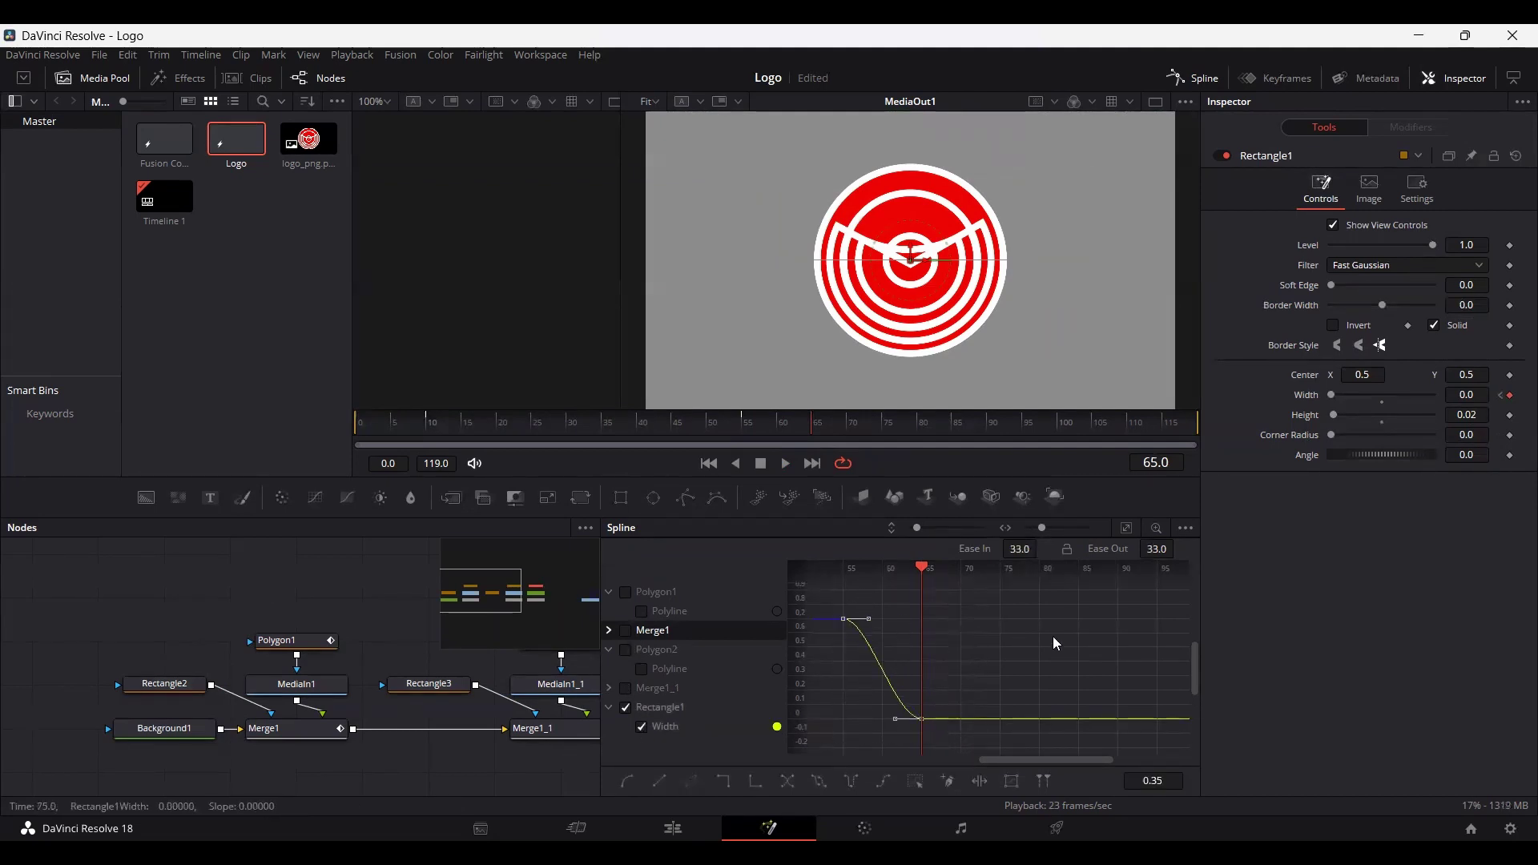
left_click_drag(868, 618, 892, 619)
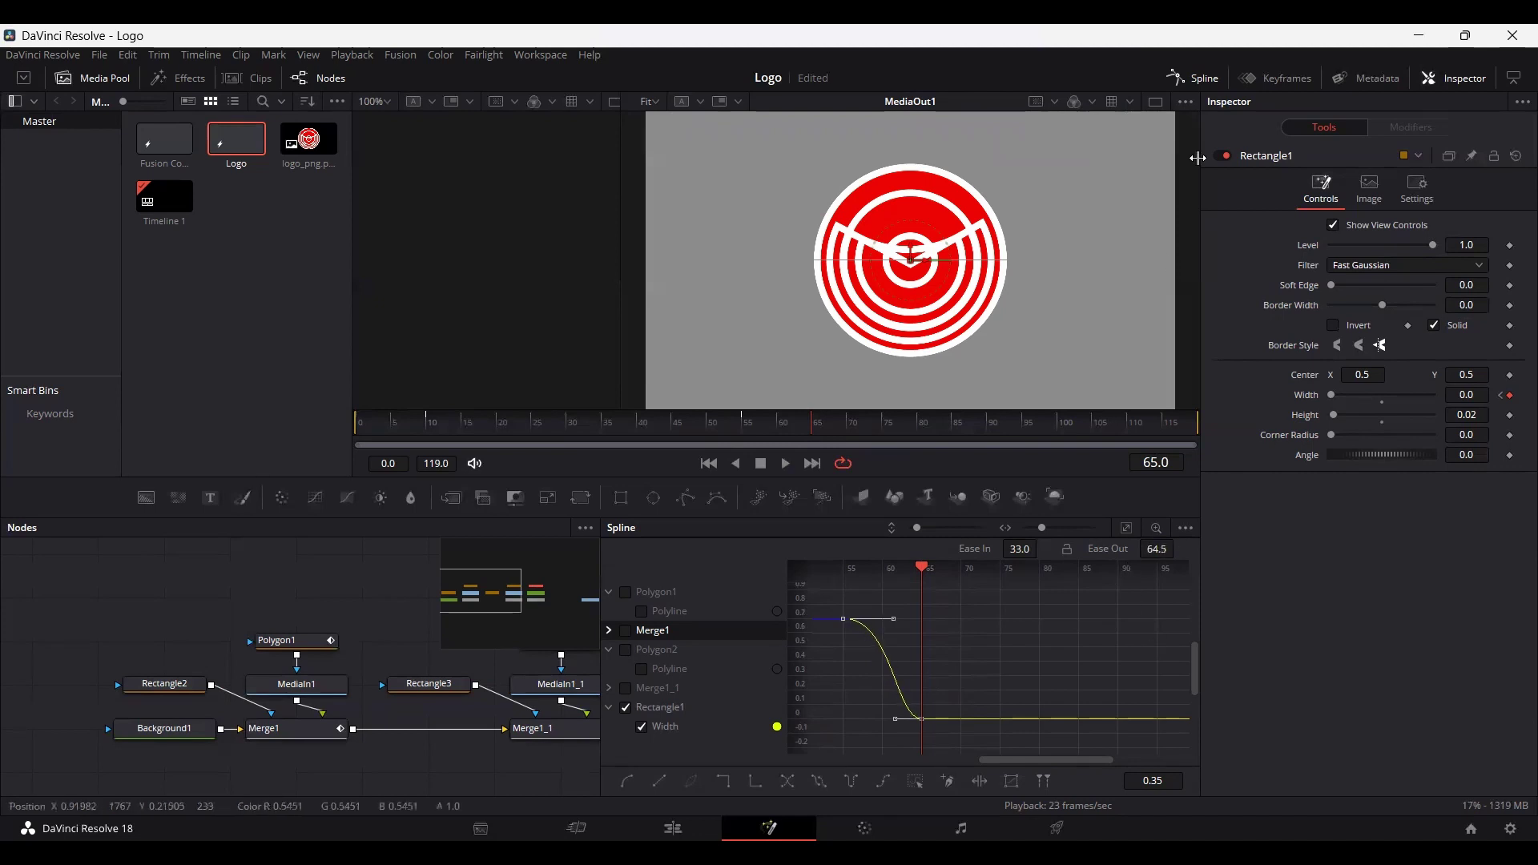
Close the spline editor, play the whole animation from frame 0 and move the playhead to frame 35.
left_click(1193, 77)
left_click(709, 463)
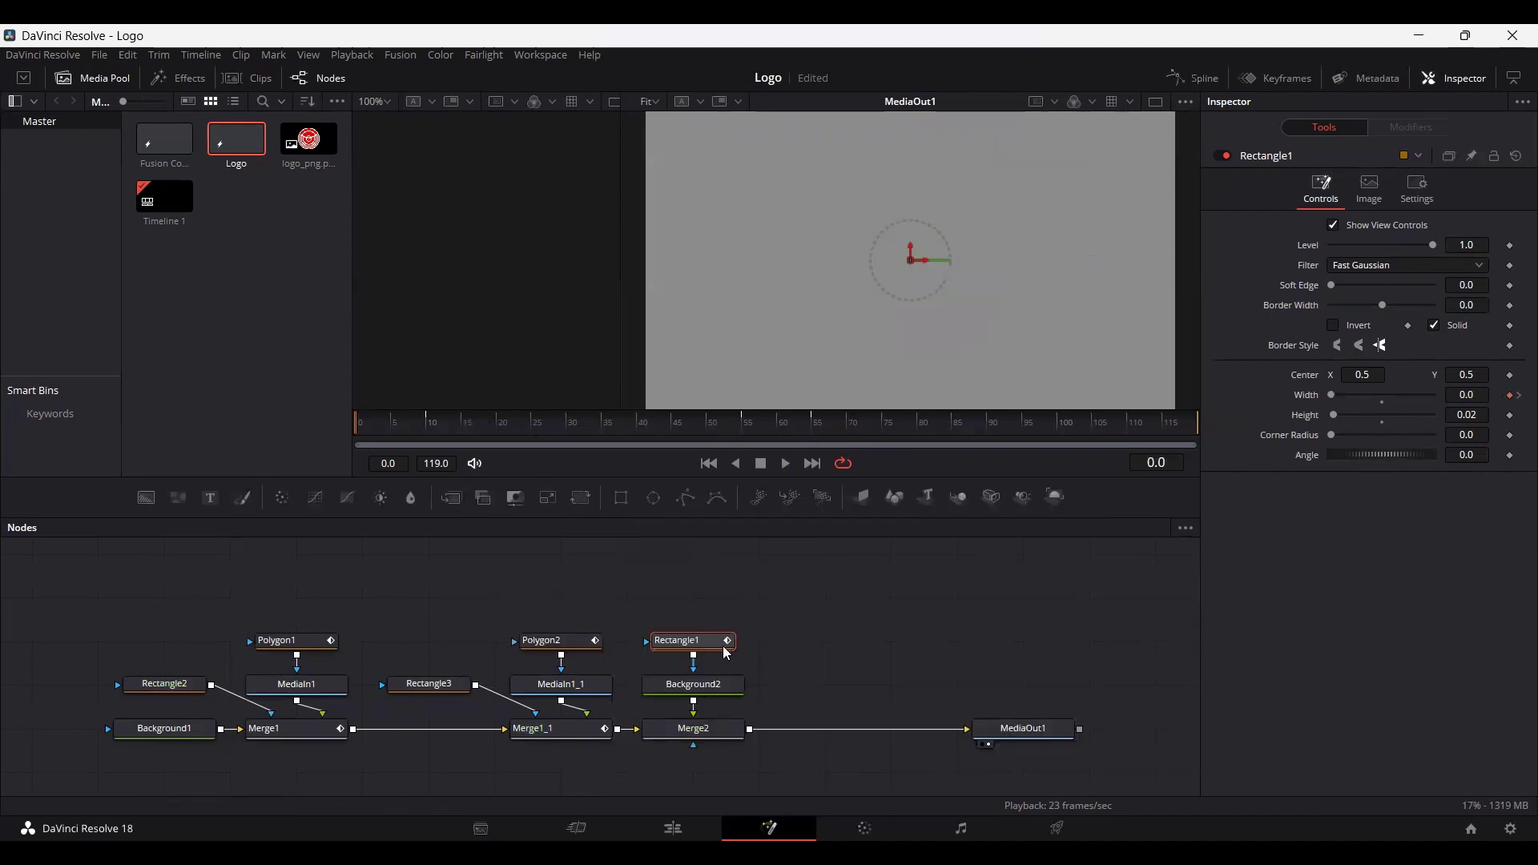
key("space")
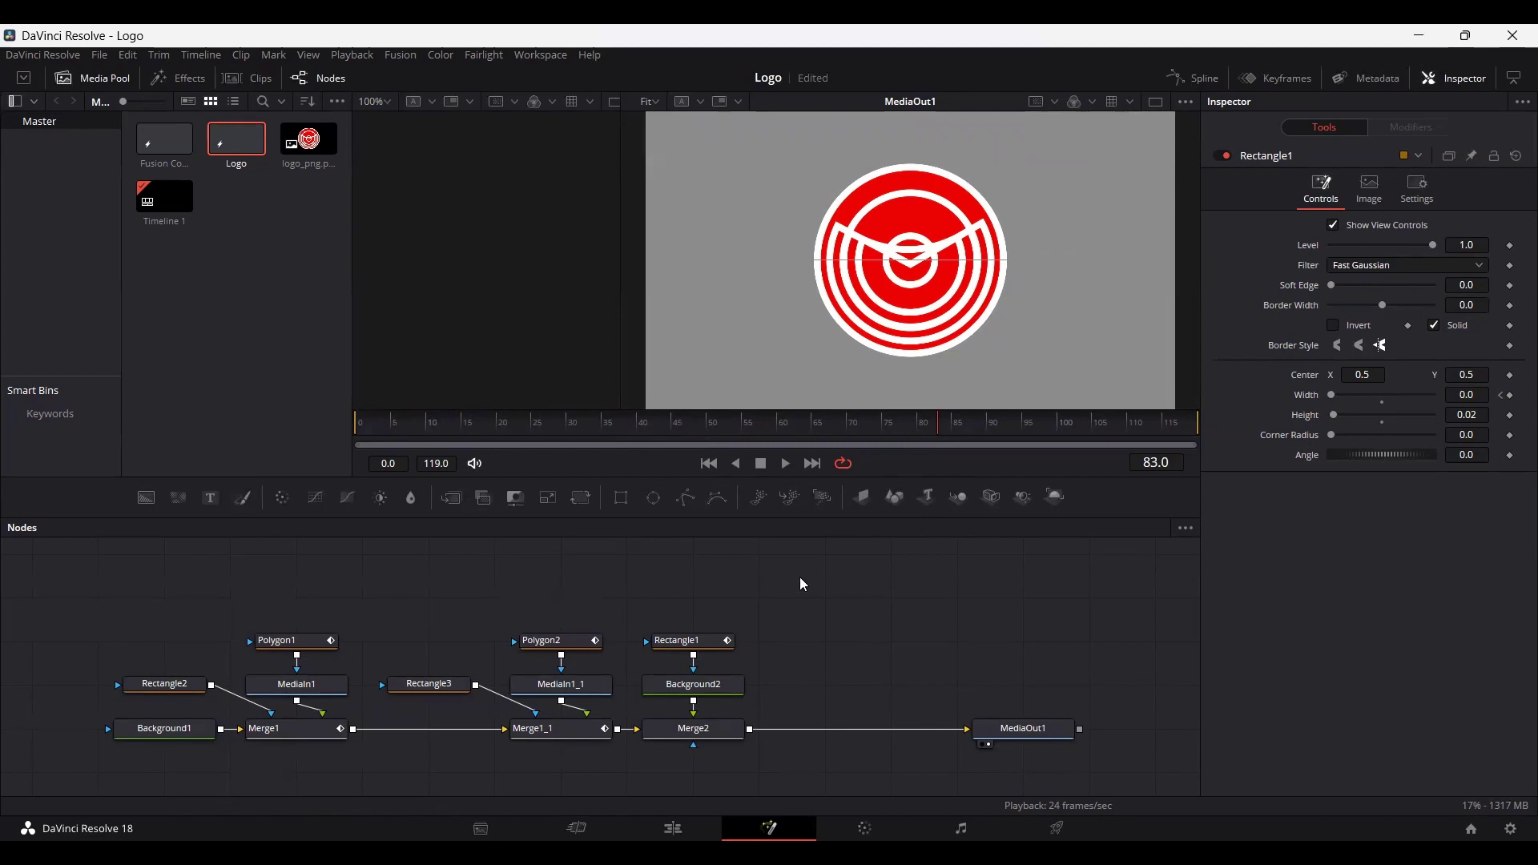
left_click_drag(663, 437, 606, 435)
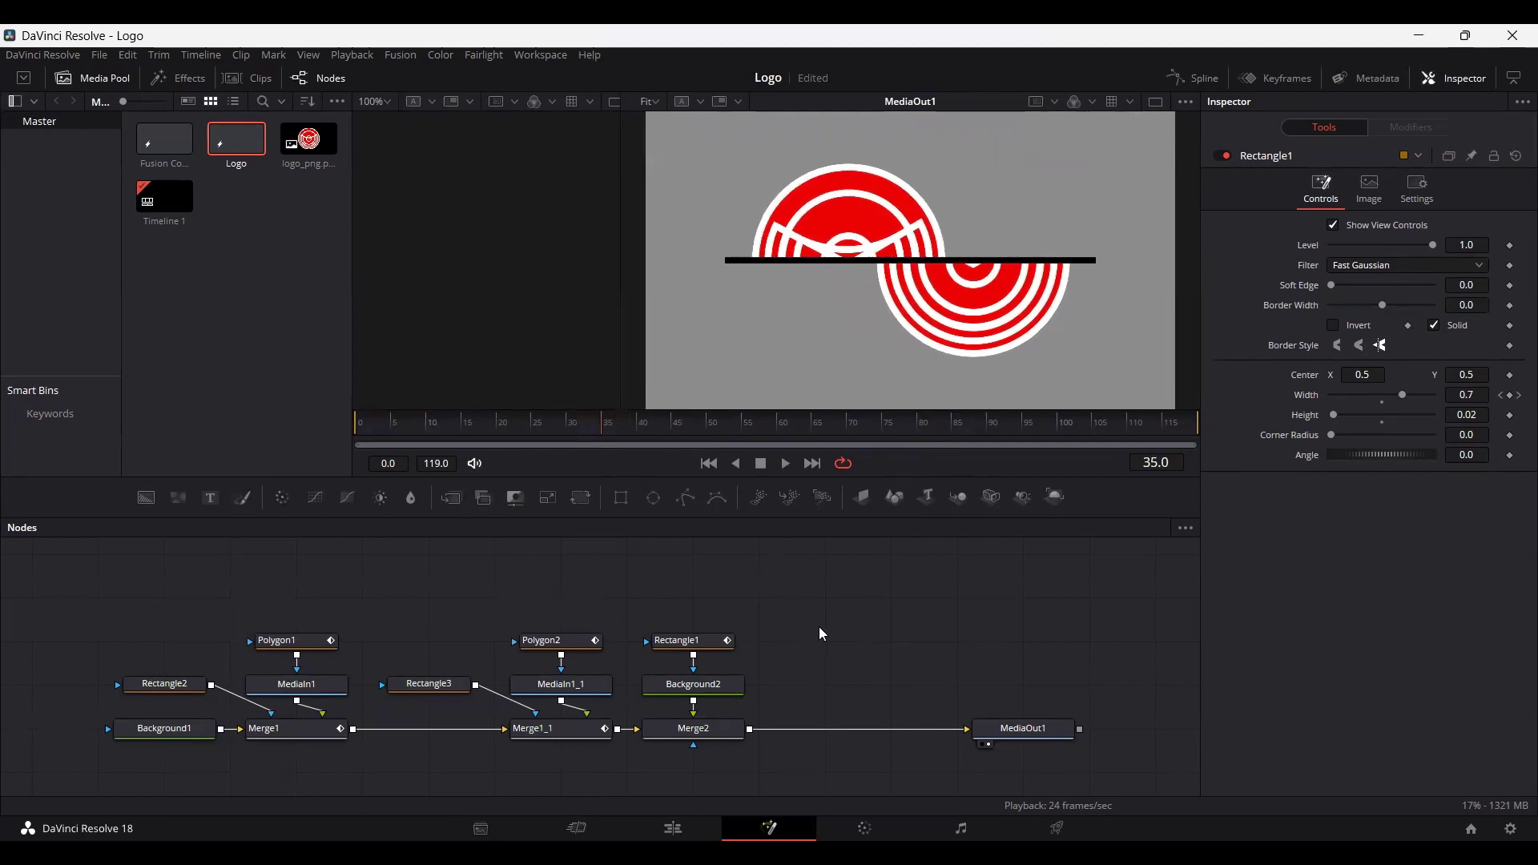
Add a Box Blur node and insert it on the connection between Merge2 and MediaOut1.
key("shift+space")
type("blur")
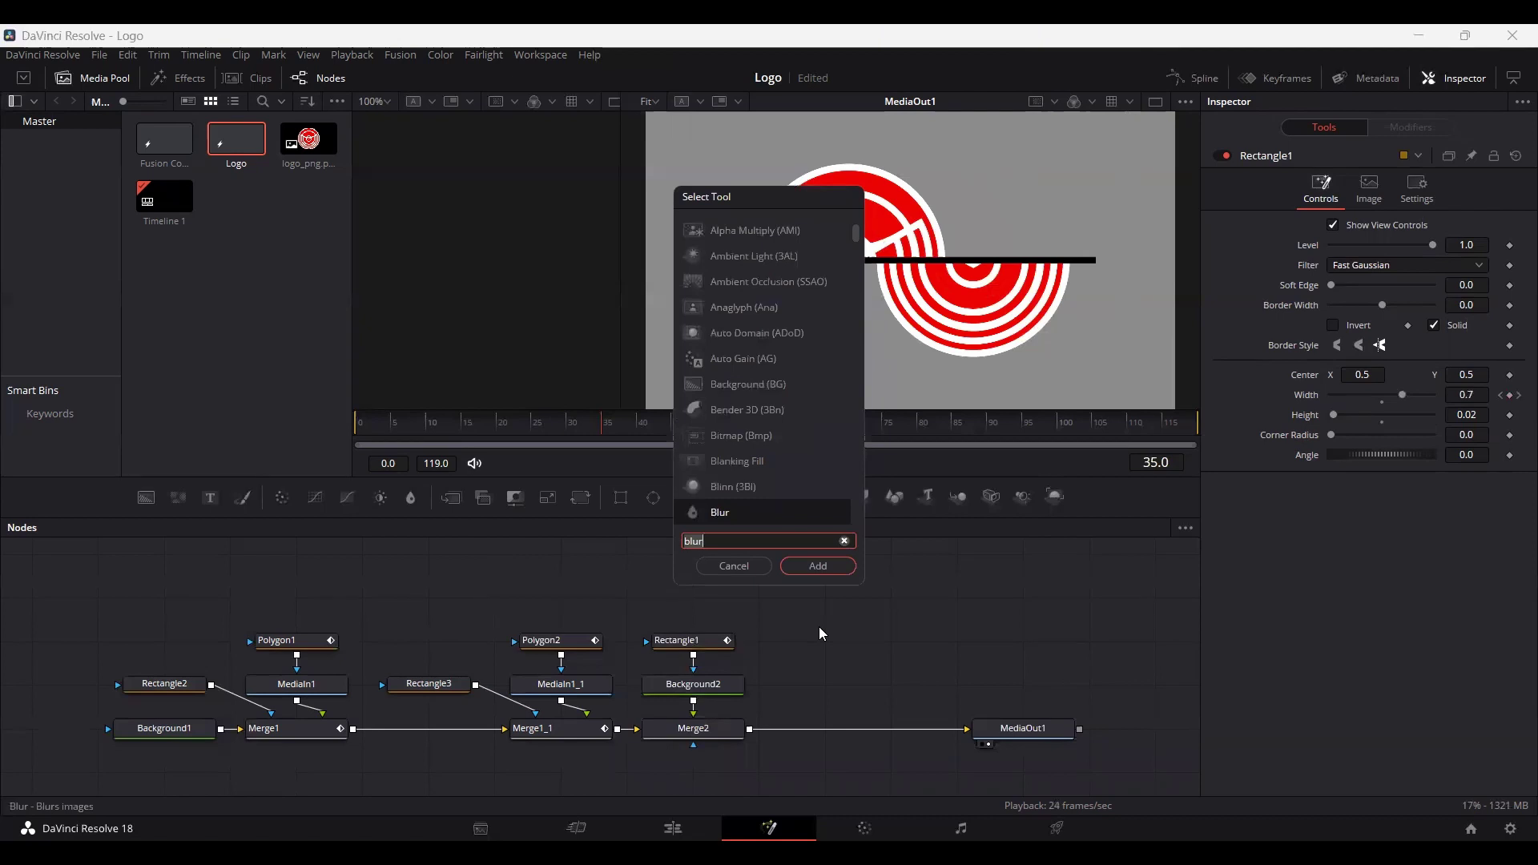
key("Down")
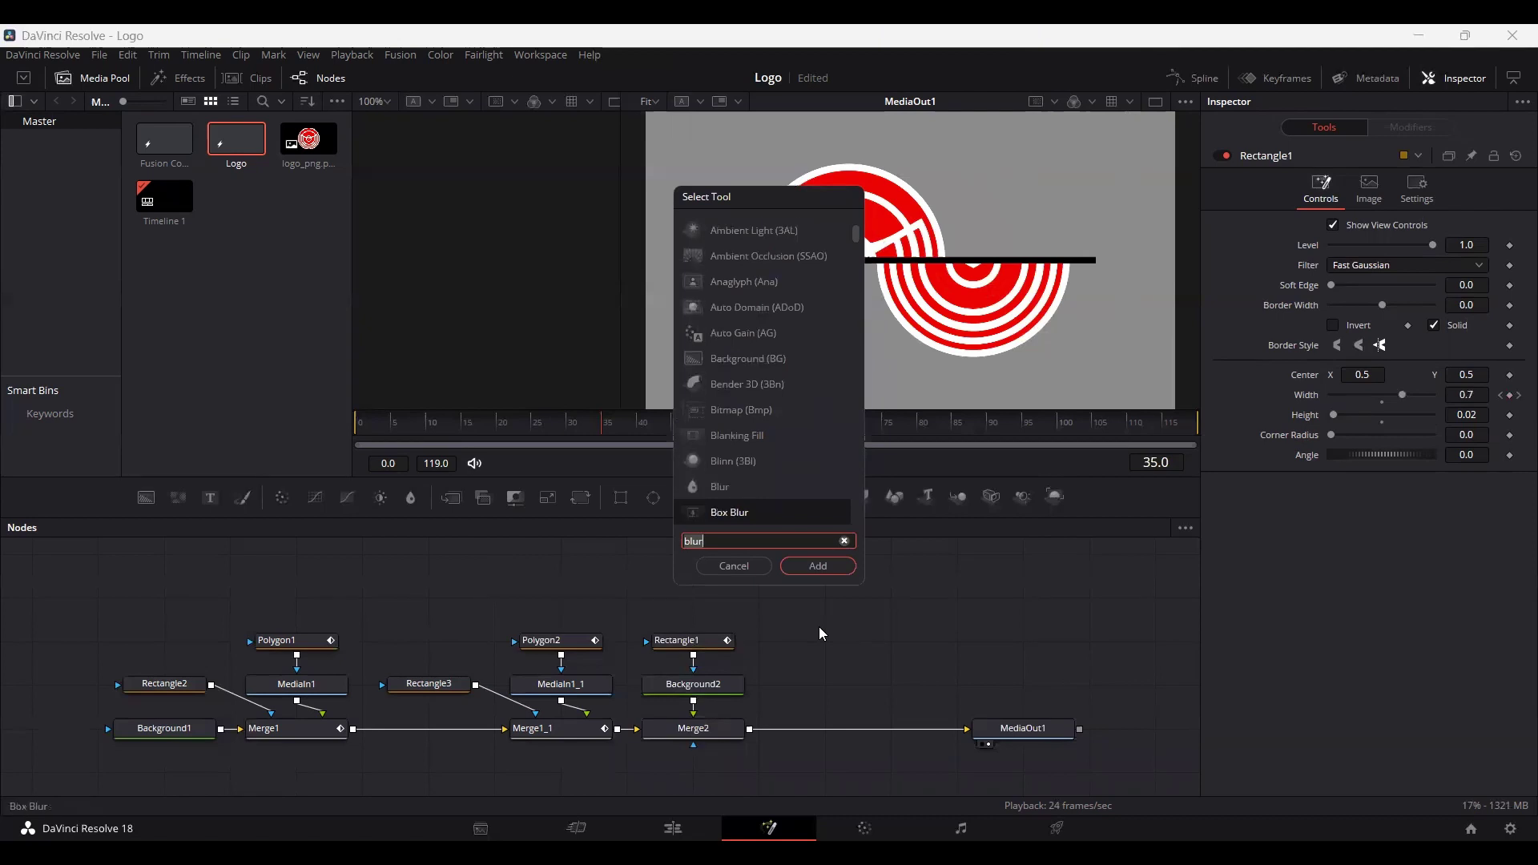
key("Return")
left_click_drag(801, 615, 837, 741)
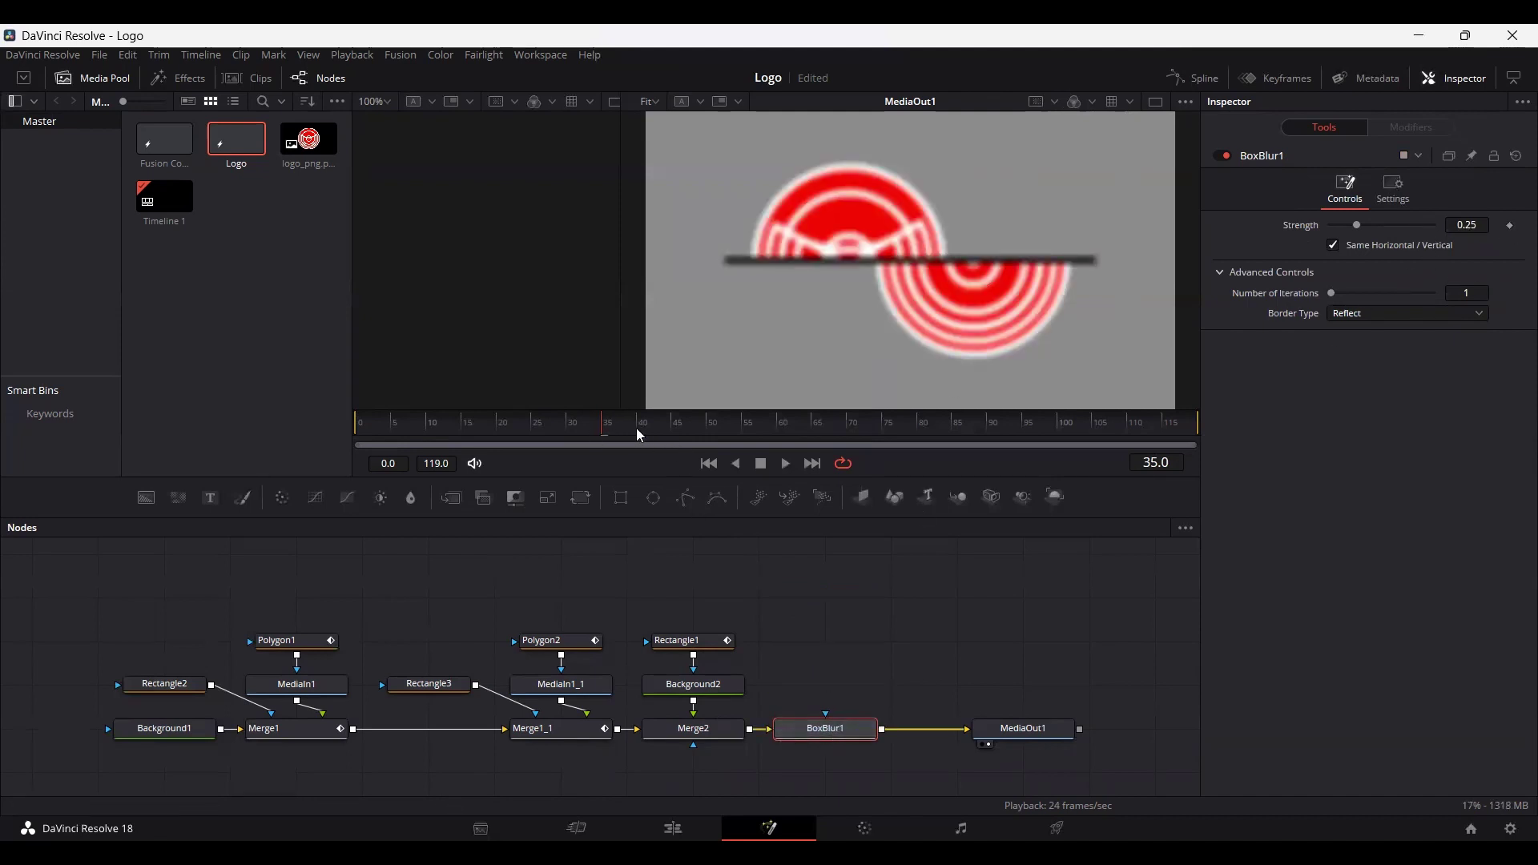
Keyframe BoxBlur1's Strength at 0.25 on frame 40 and at 0.0 on frames 35 and 45.
left_click(639, 429)
left_click(1510, 225)
left_click(603, 435)
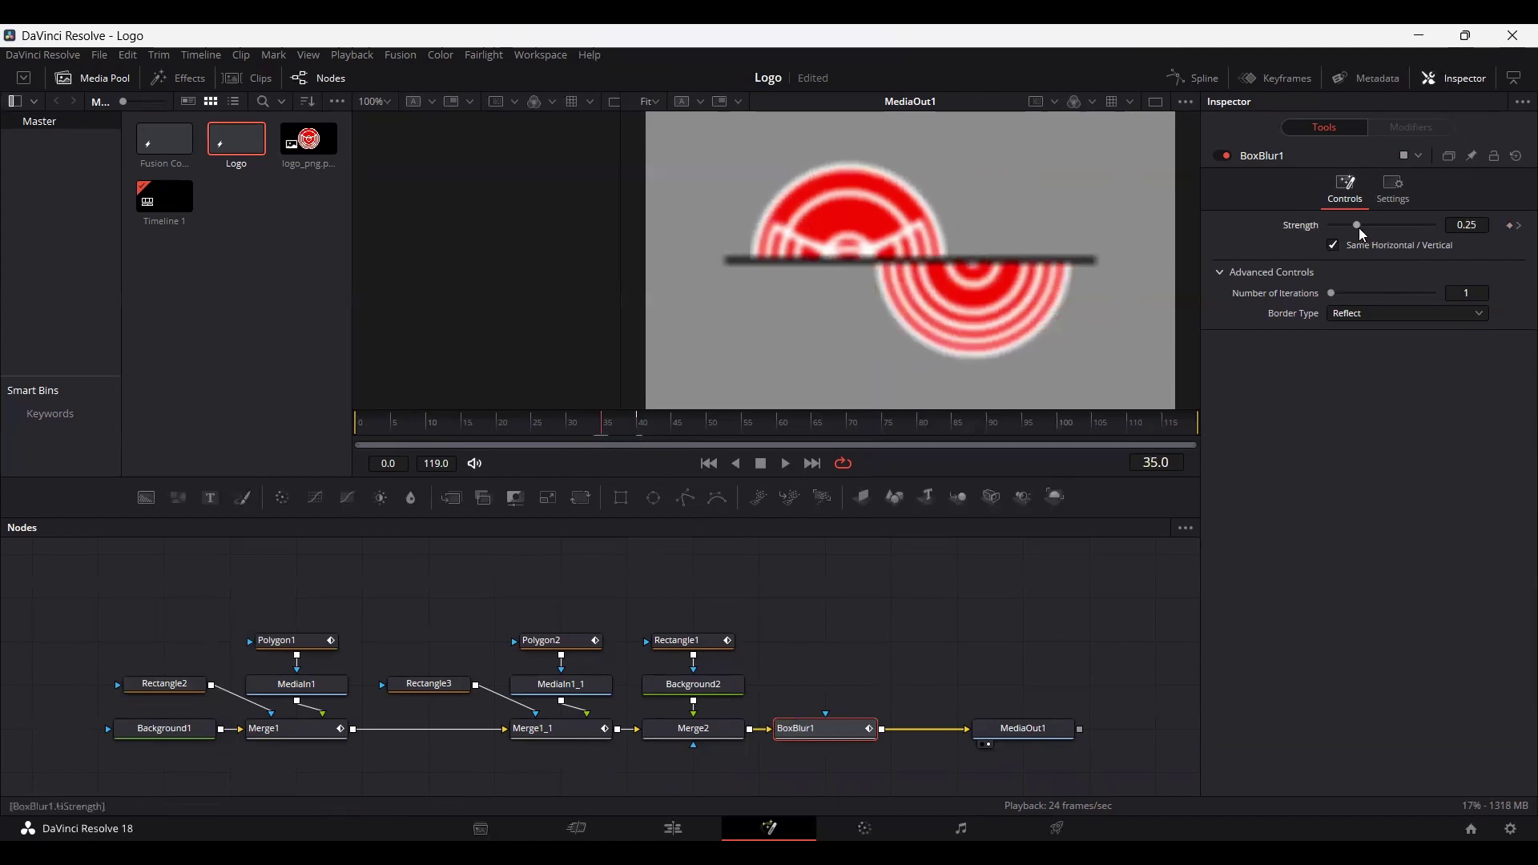
left_click_drag(1357, 226, 1330, 227)
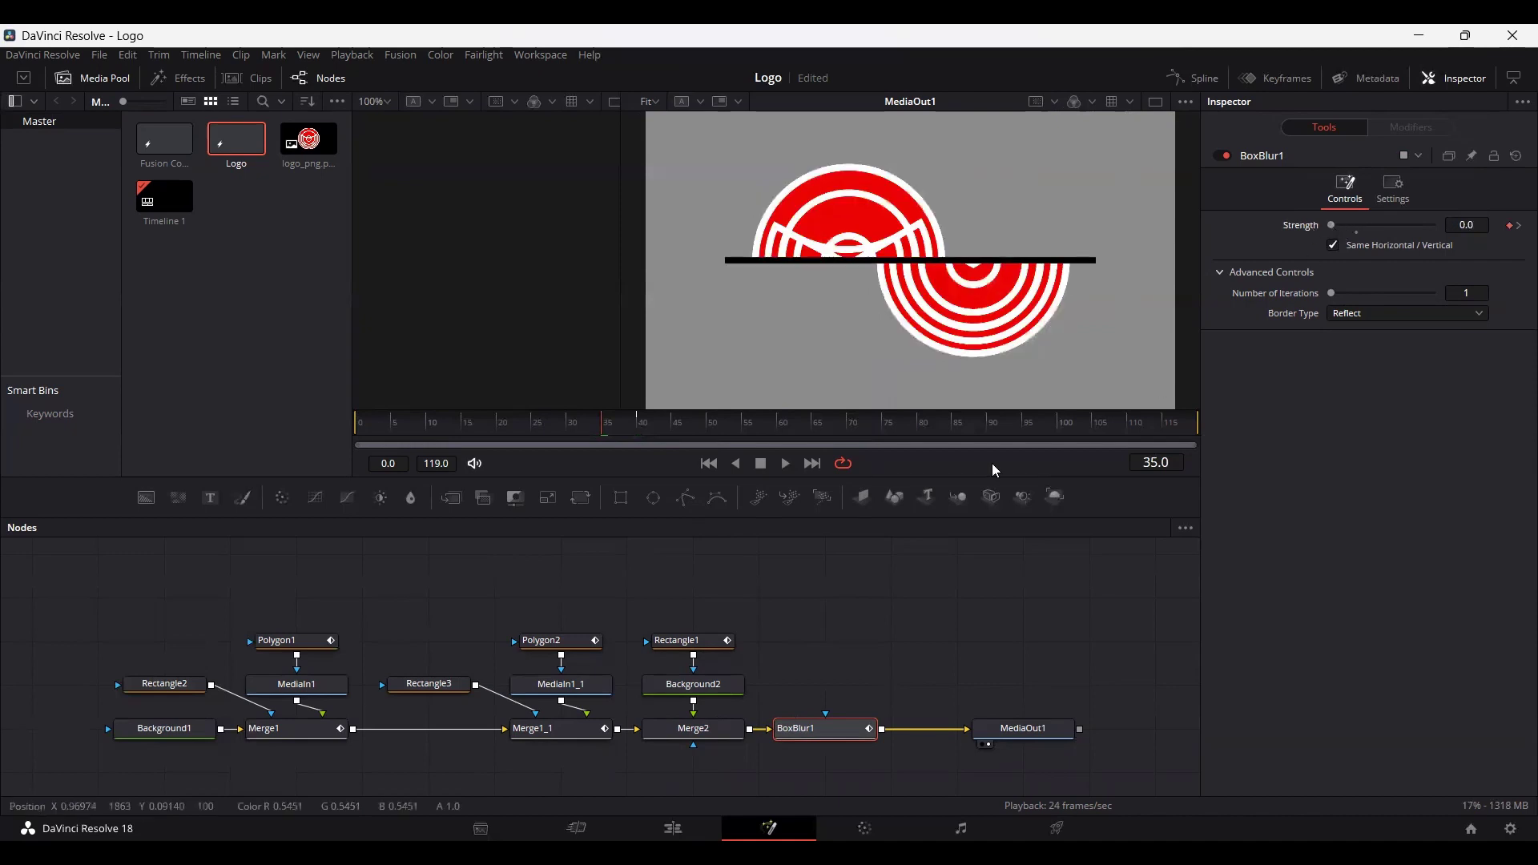
left_click(676, 429)
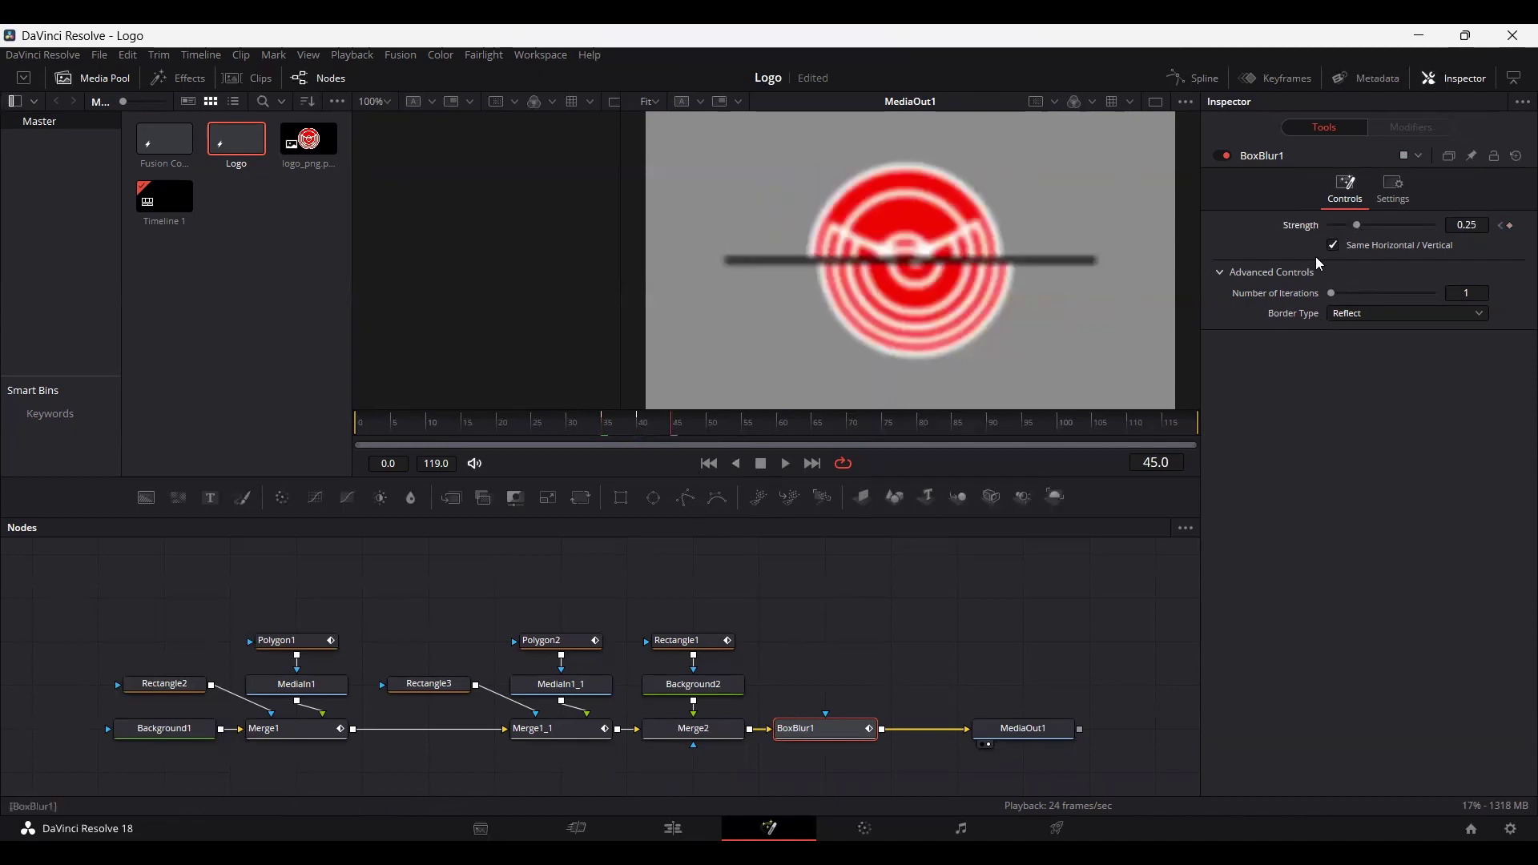
left_click_drag(1351, 226, 1305, 229)
Return to frame 0 and play the animation to review the blur as the logo halves slide together.
left_click_drag(547, 423, 353, 438)
left_click(867, 614)
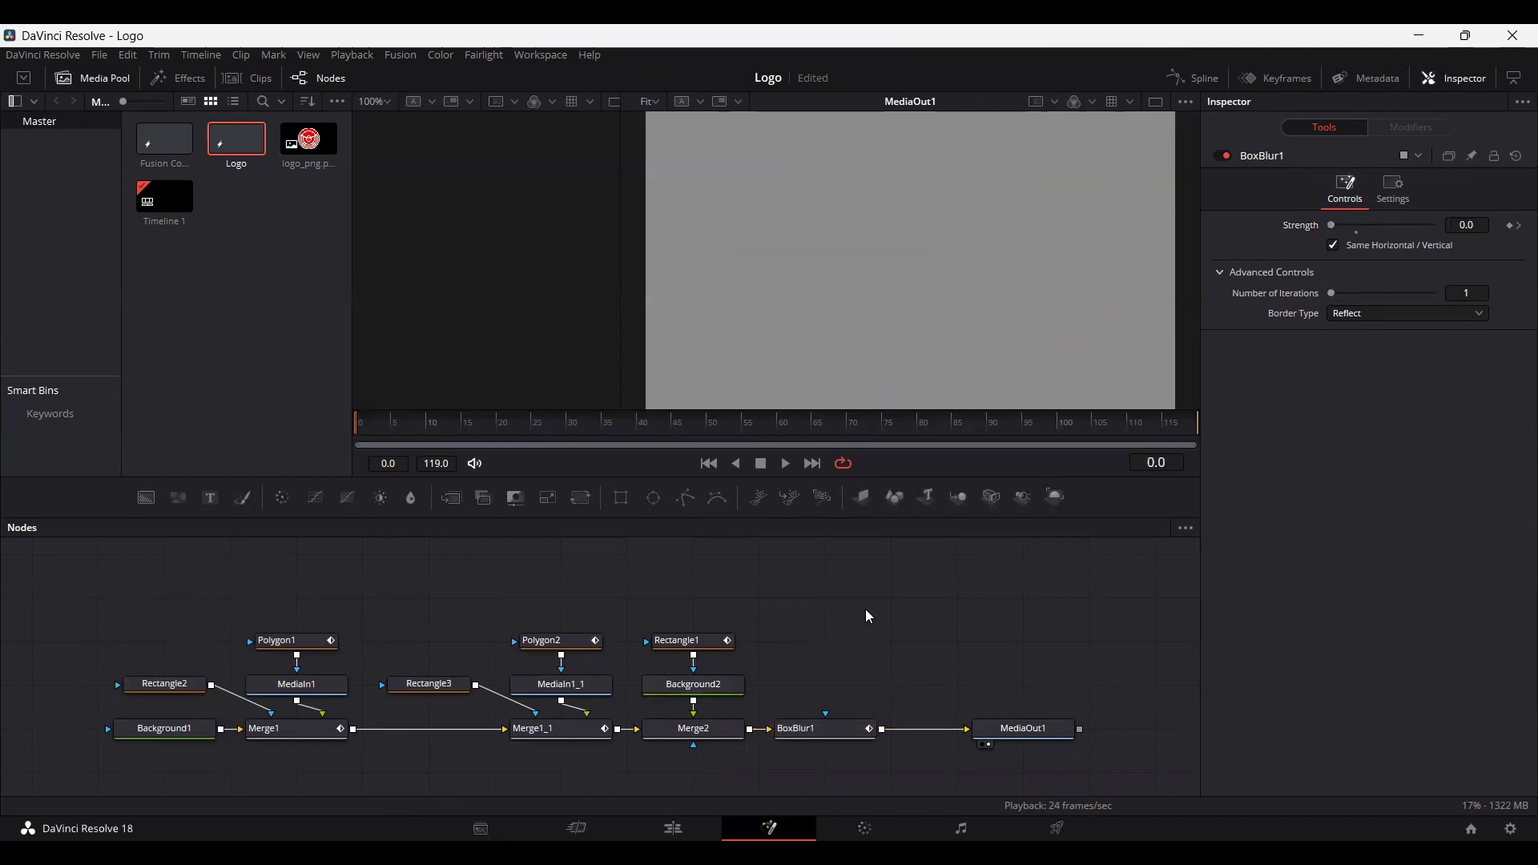
key("space")
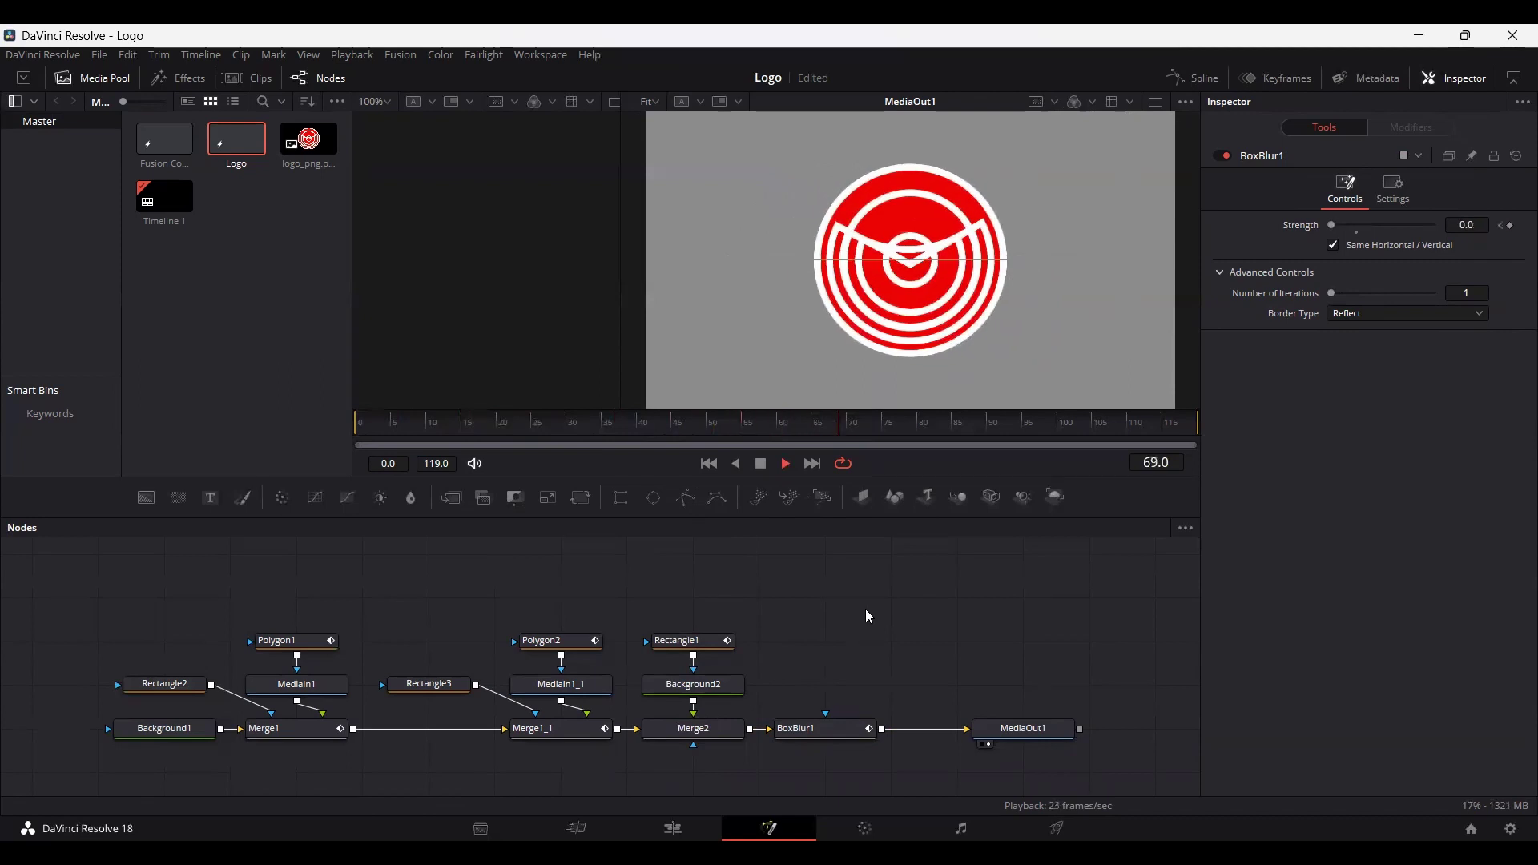
key("space")
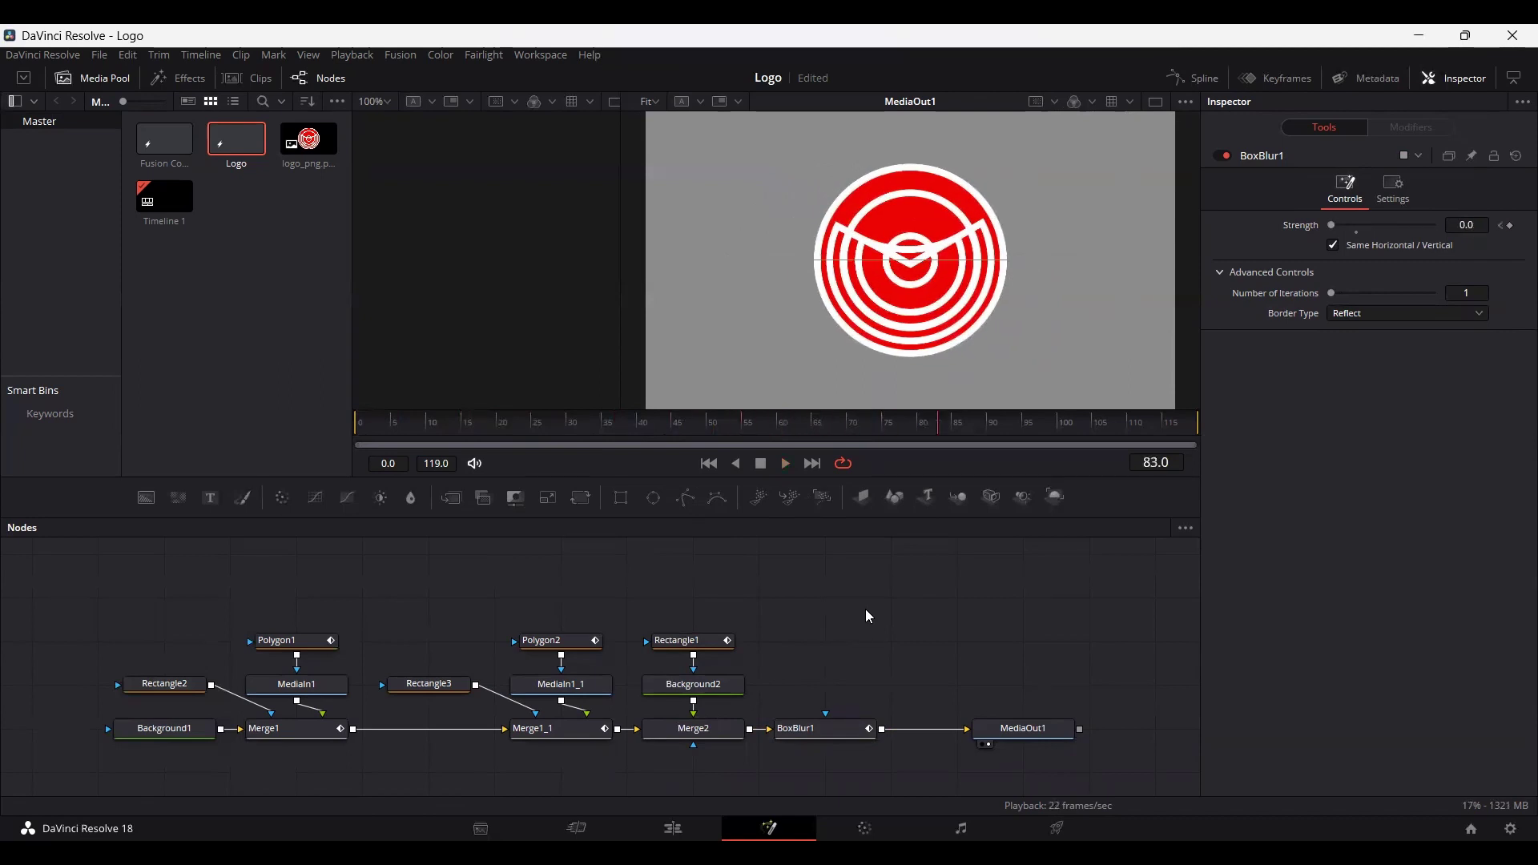